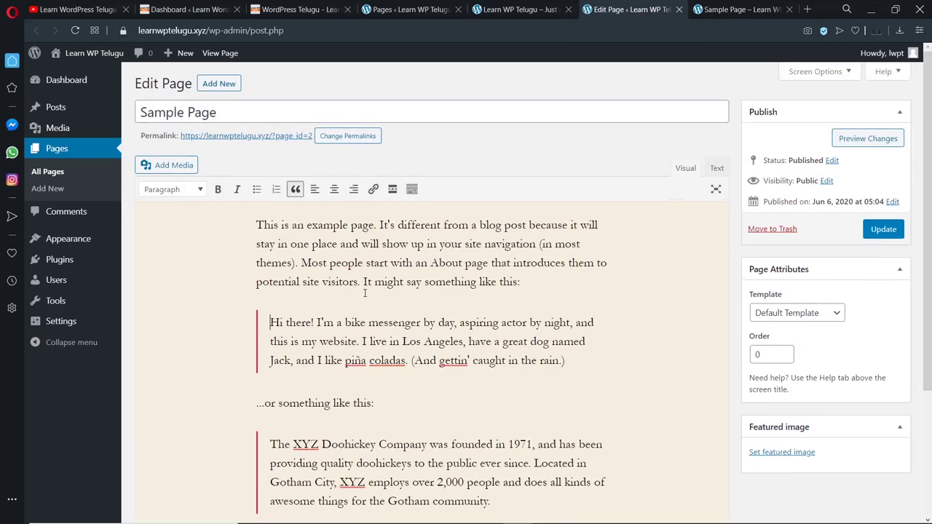
# Upload the image tree-736885.jpg and insert it below the first paragraph of Sample Page.
pyautogui.click(534, 281)
pyautogui.press('Return')
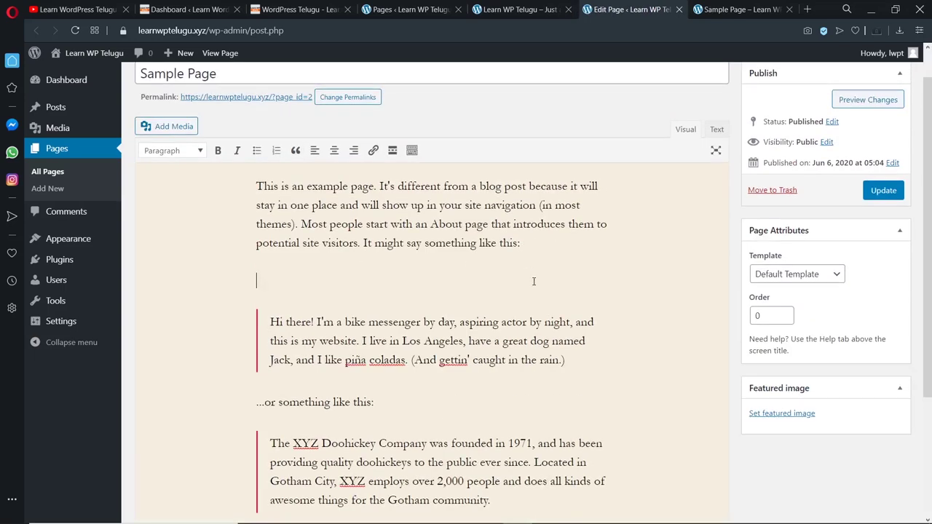
pyautogui.click(179, 129)
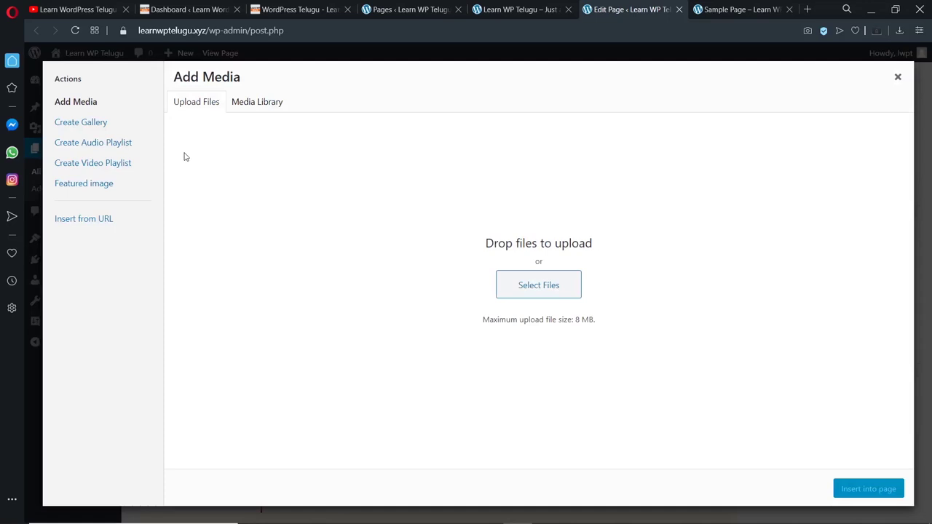
pyautogui.click(558, 279)
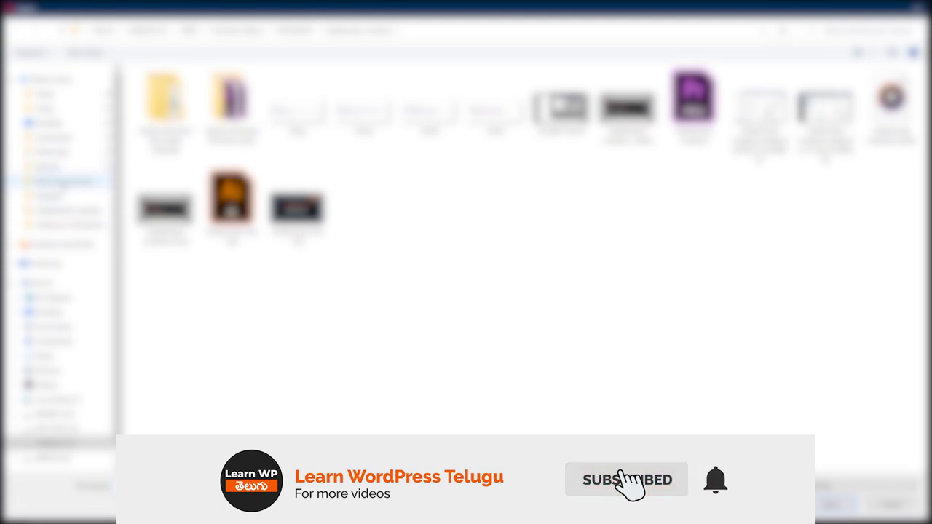
pyautogui.click(51, 137)
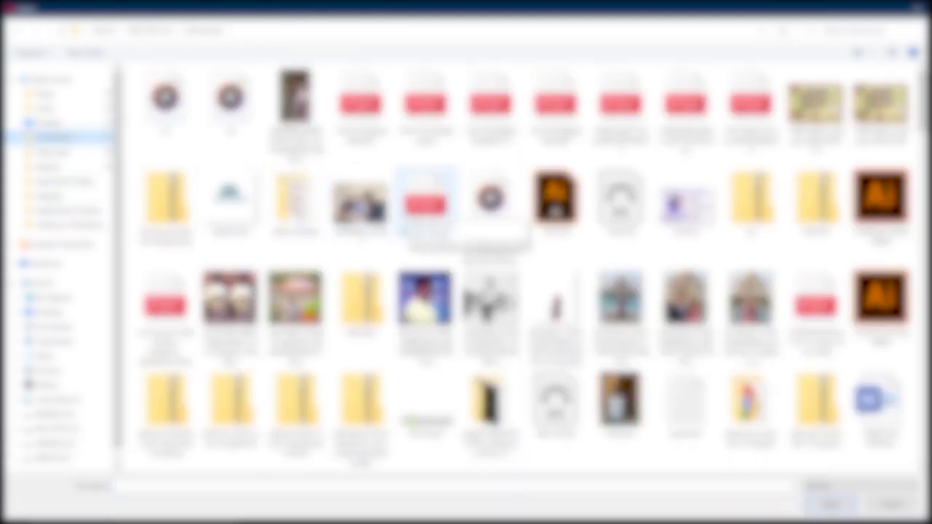
pyautogui.scroll(-4, 426, 204)
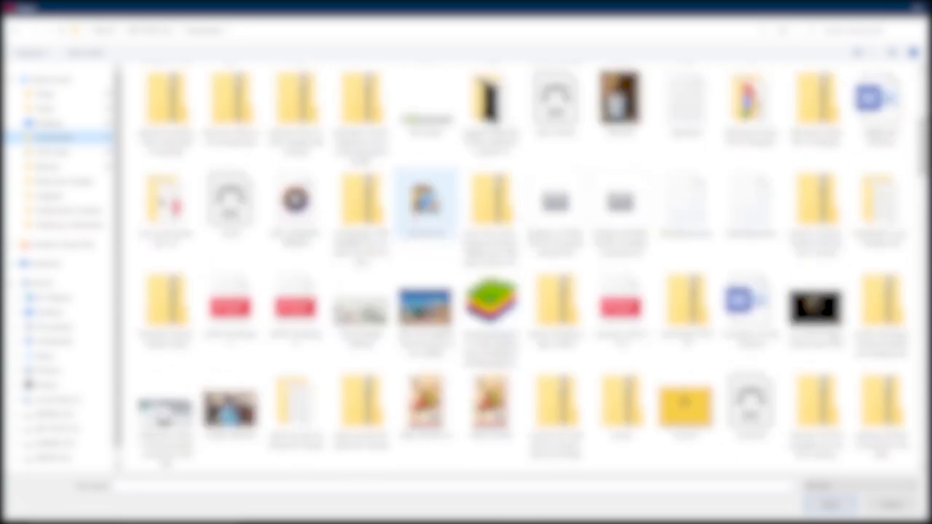
pyautogui.click(426, 306)
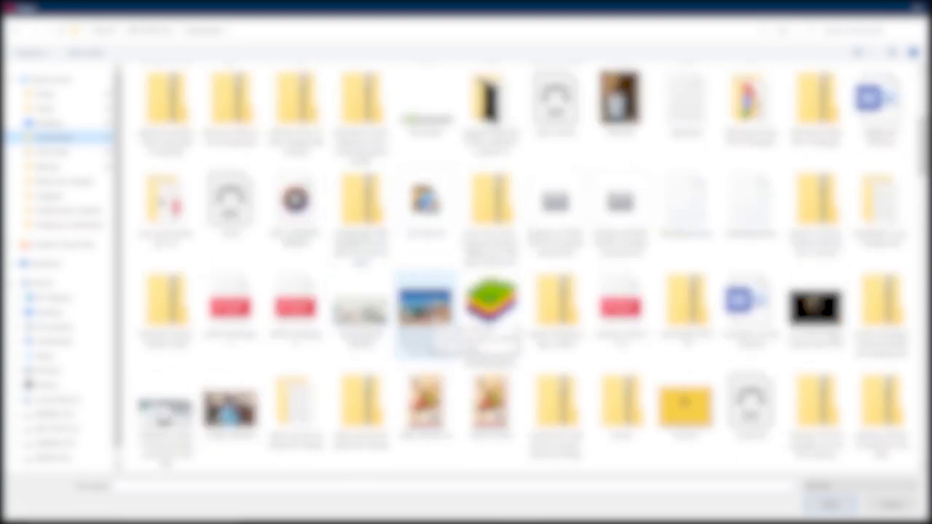
pyautogui.click(166, 407)
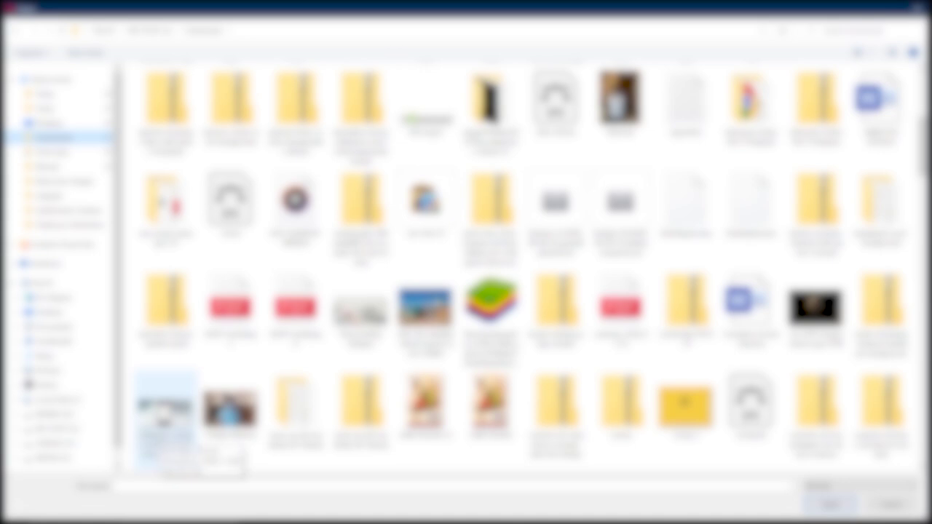
pyautogui.press('pagedown')
pyautogui.click(295, 102)
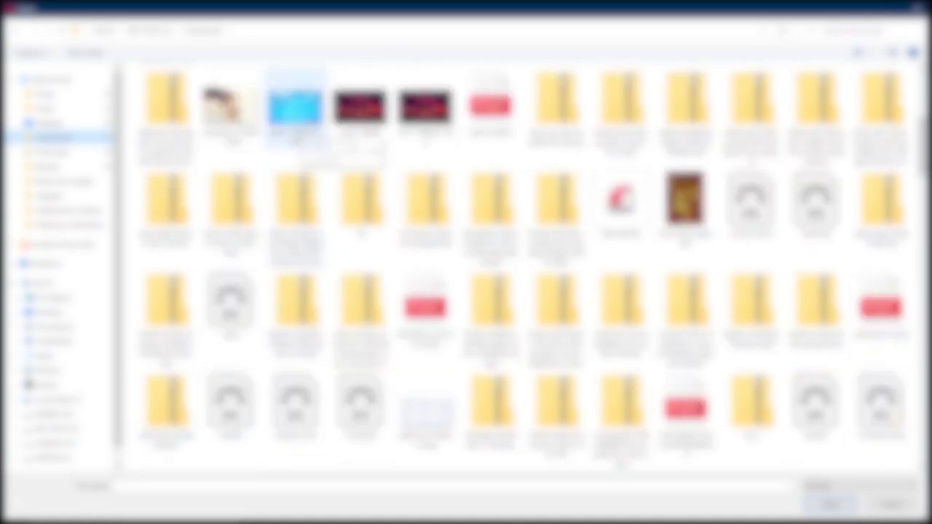
pyautogui.click(360, 102)
pyautogui.click(360, 102)
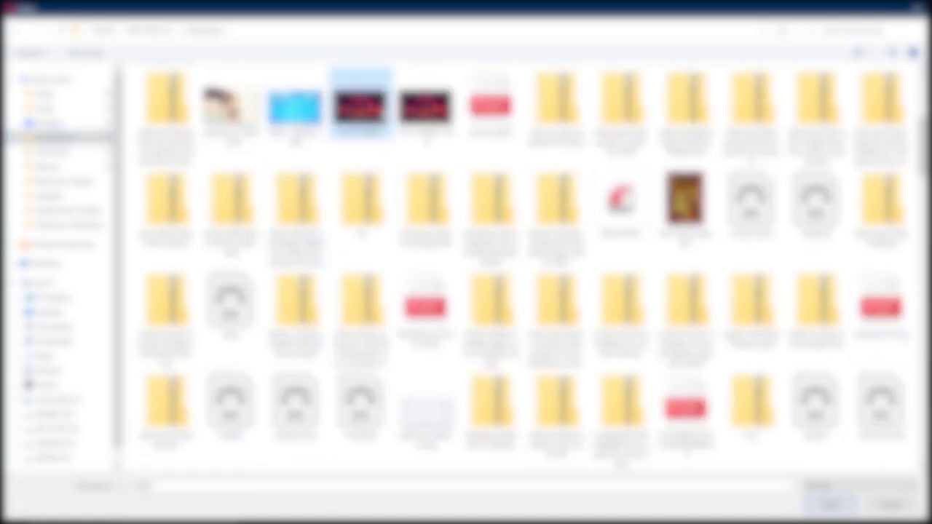
pyautogui.doubleClick(359, 102)
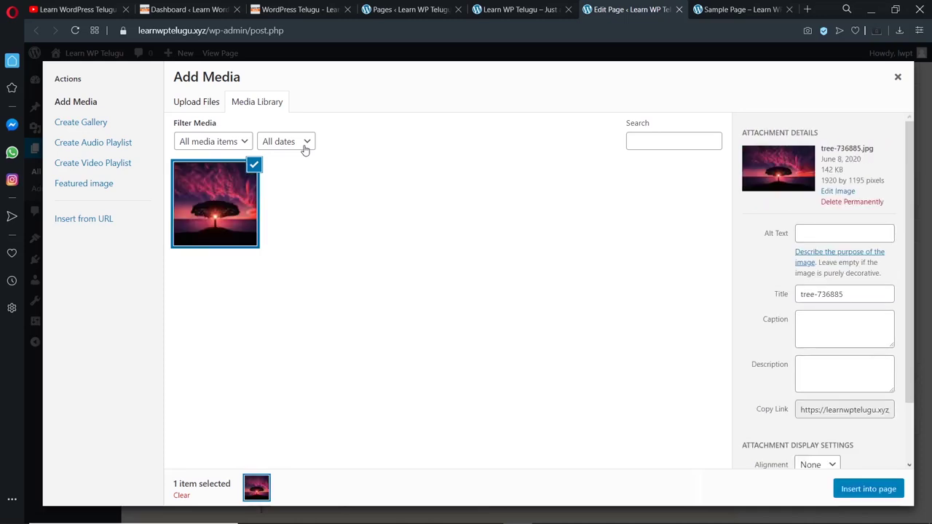
pyautogui.click(858, 491)
# Update Sample Page and reload its live version to check the inserted image.
pyautogui.click(883, 207)
pyautogui.click(736, 9)
pyautogui.click(73, 30)
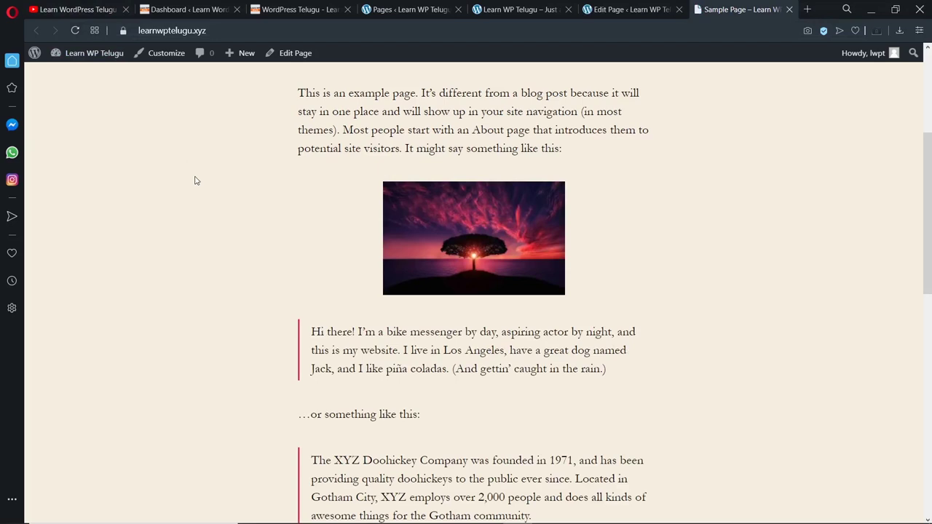
pyautogui.click(615, 10)
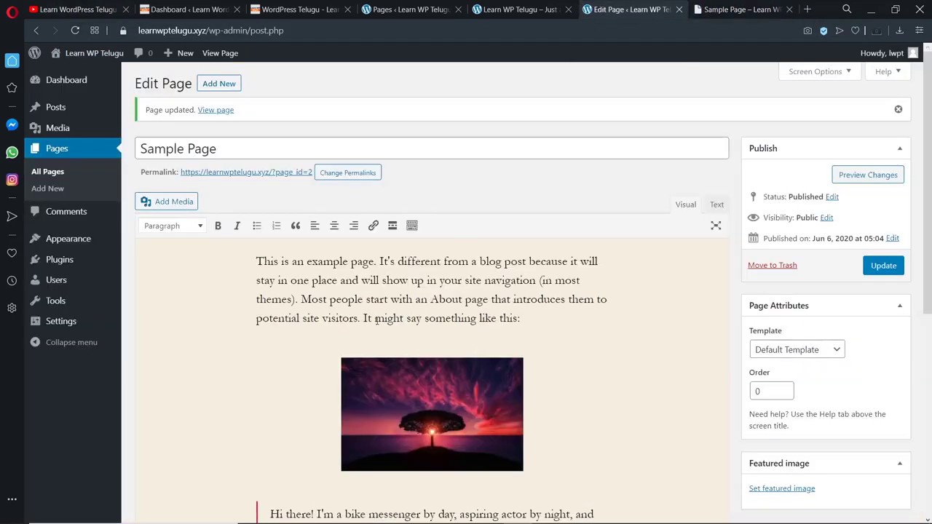
pyautogui.hotkey('ctrl', 'Tab')
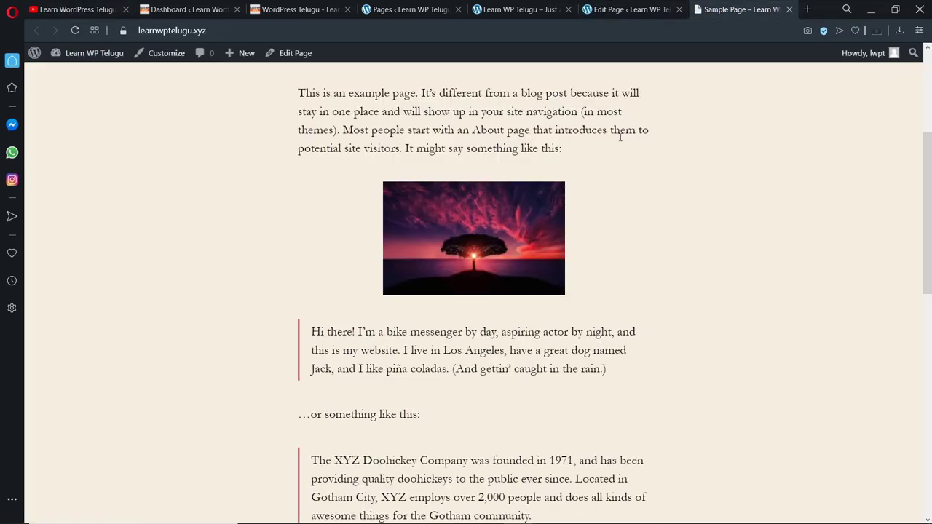
# Activate the OceanWP theme from the installed themes.
pyautogui.click(591, 7)
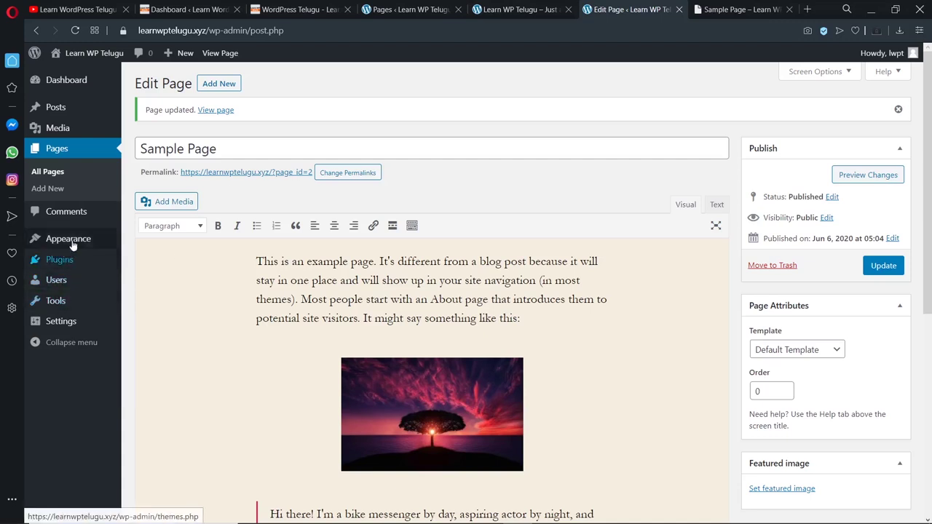
pyautogui.click(138, 248)
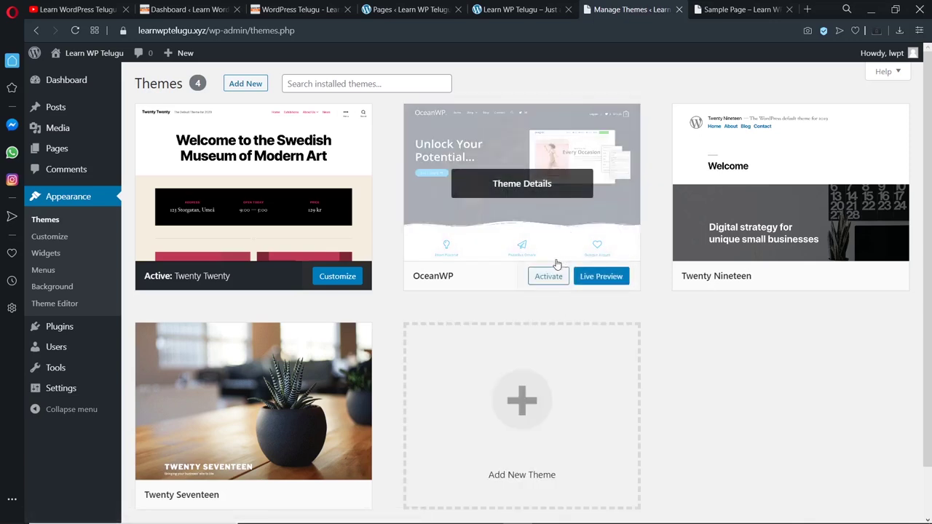
pyautogui.click(539, 277)
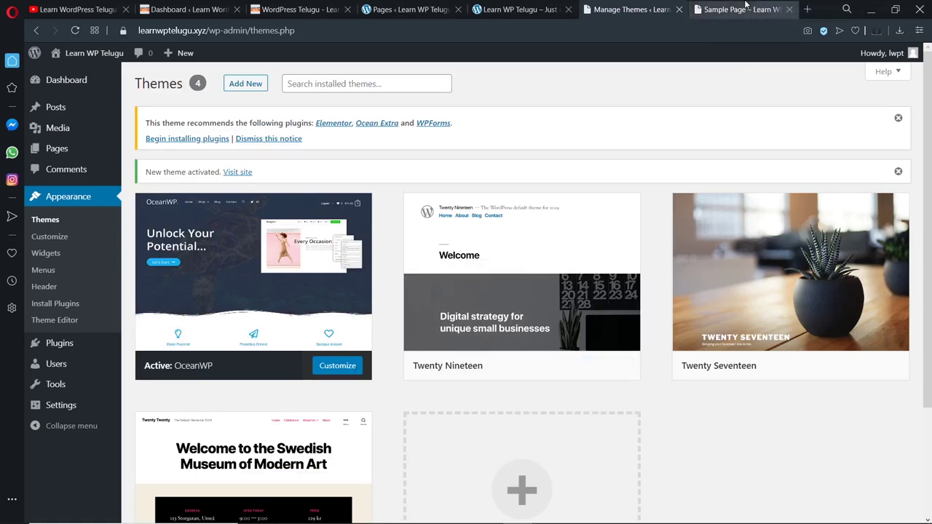
# Reload the live Sample Page and examine its layout, image, quotes and sidebar under the new theme.
pyautogui.click(746, 5)
pyautogui.click(75, 29)
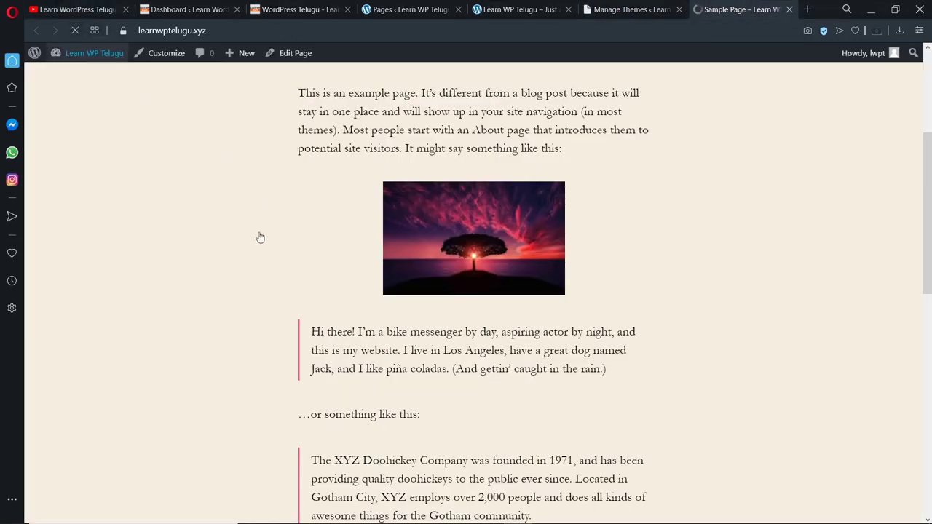
pyautogui.scroll(-3, 266, 308)
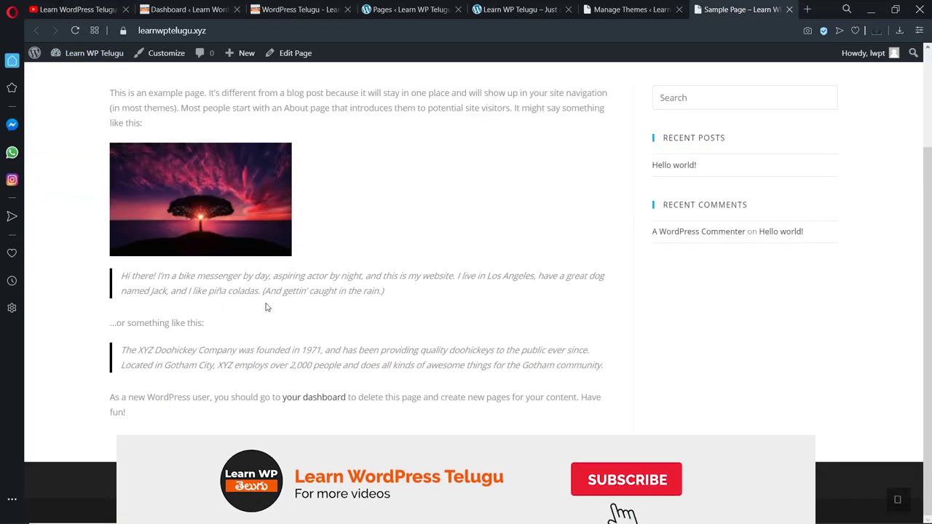
pyautogui.scroll(3, 267, 307)
pyautogui.scroll(-3, 266, 307)
pyautogui.scroll(3, 266, 307)
pyautogui.scroll(1, 267, 308)
pyautogui.scroll(-3, 266, 308)
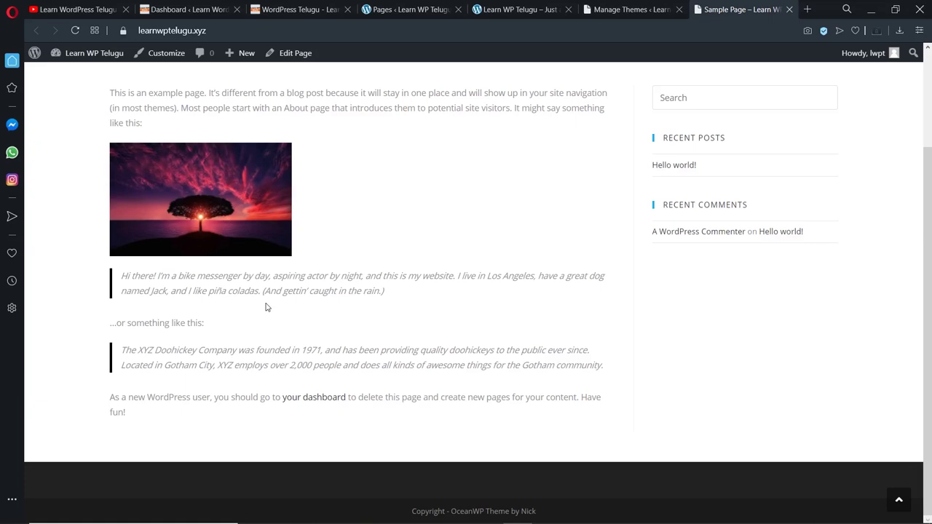
pyautogui.scroll(3, 266, 307)
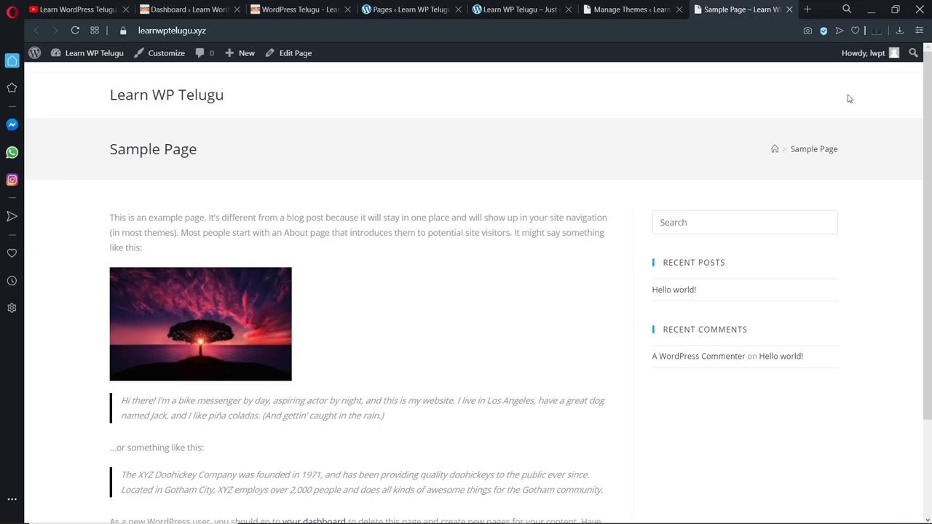
# Highlight the Sample Page title and the footer's copyright line on the live page.
pyautogui.moveTo(104, 152); pyautogui.dragTo(567, 163)
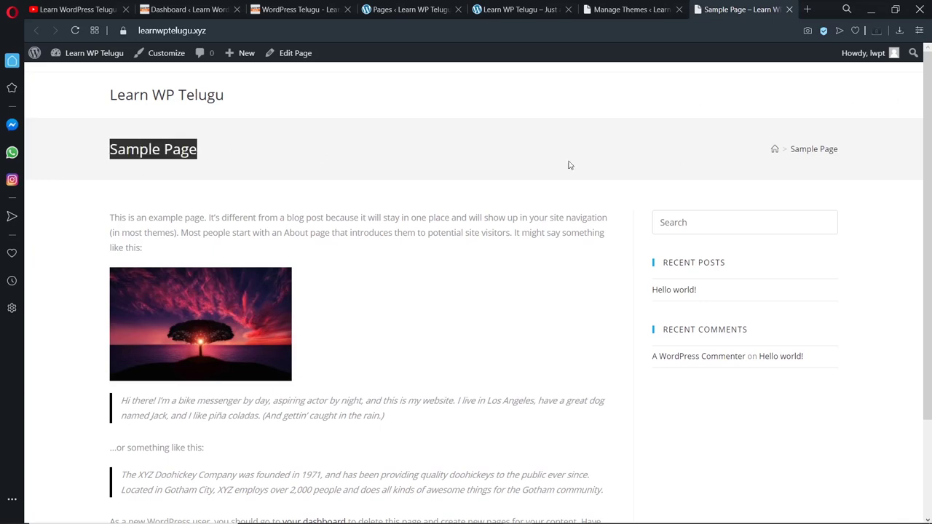
pyautogui.scroll(-3, 380, 206)
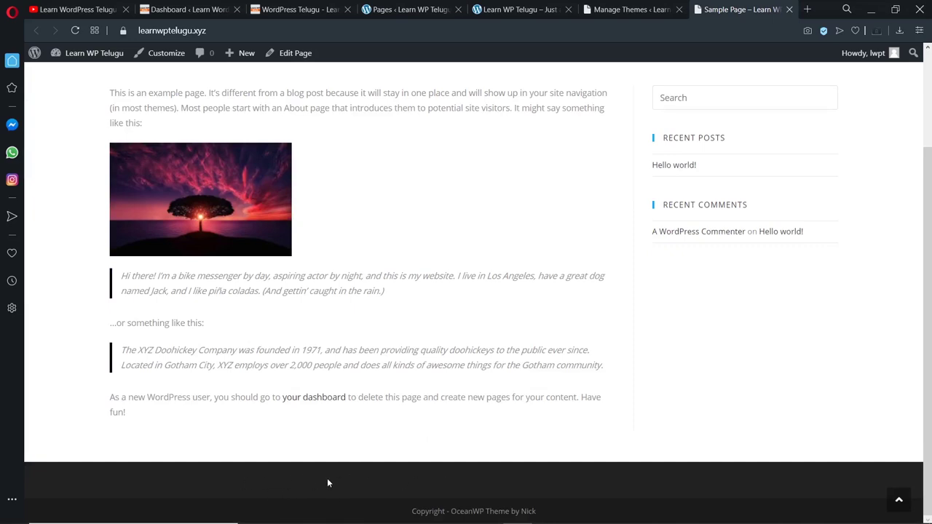
pyautogui.moveTo(397, 518); pyautogui.dragTo(565, 519)
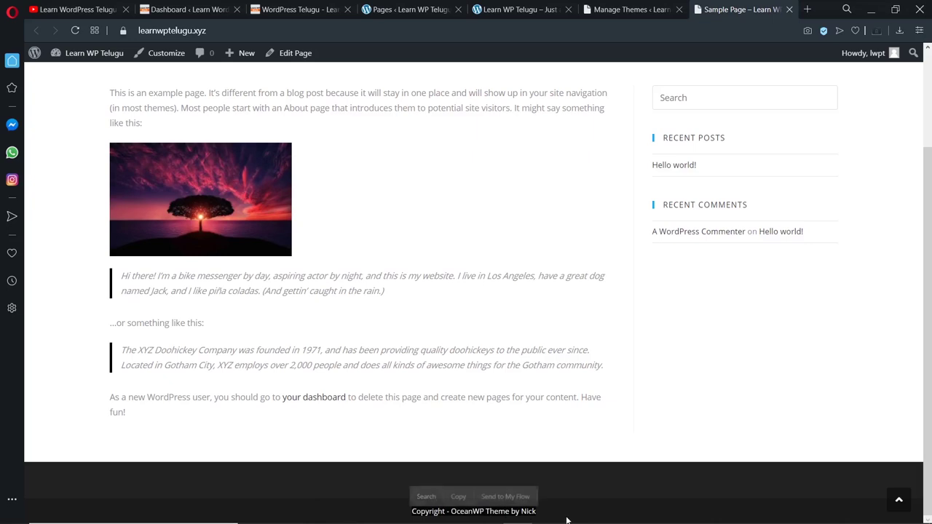
pyautogui.scroll(10, 561, 503)
# Search the WordPress plugin directory for "elementor" to add a new plugin.
pyautogui.hotkey('ctrl', 'Tab')
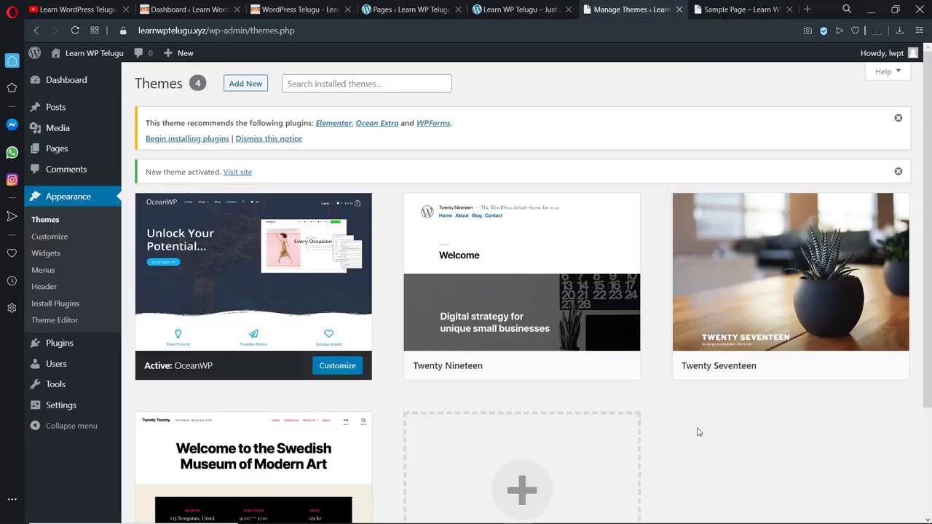
pyautogui.moveTo(47, 343)
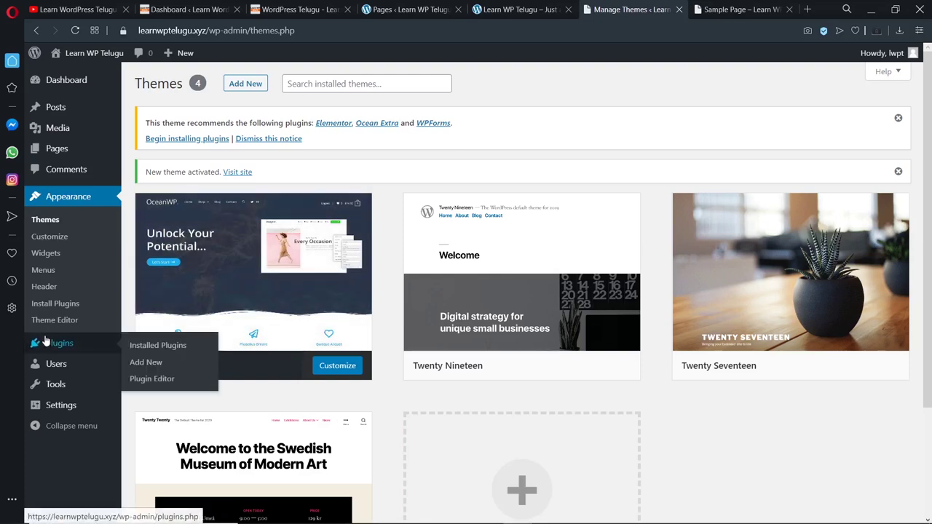
pyautogui.click(145, 362)
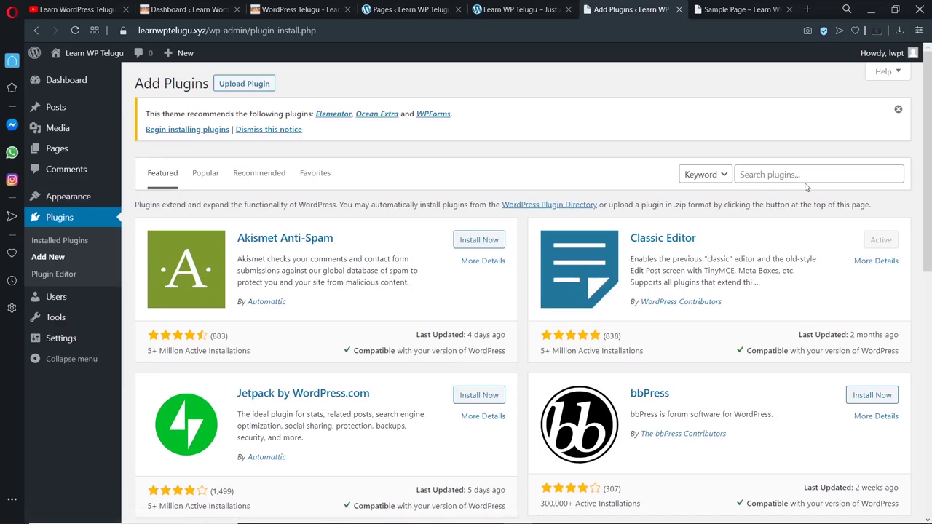
pyautogui.click(805, 177)
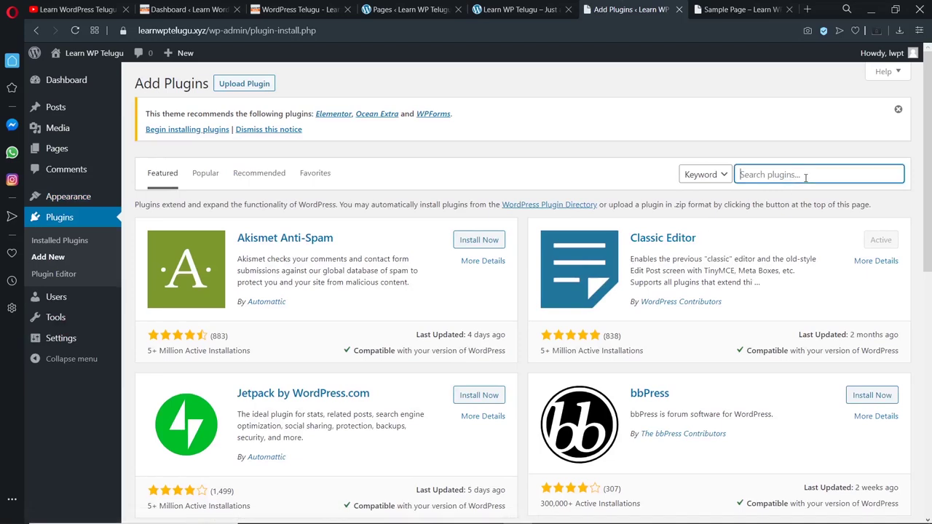
pyautogui.write('elementor')
pyautogui.press('Return')
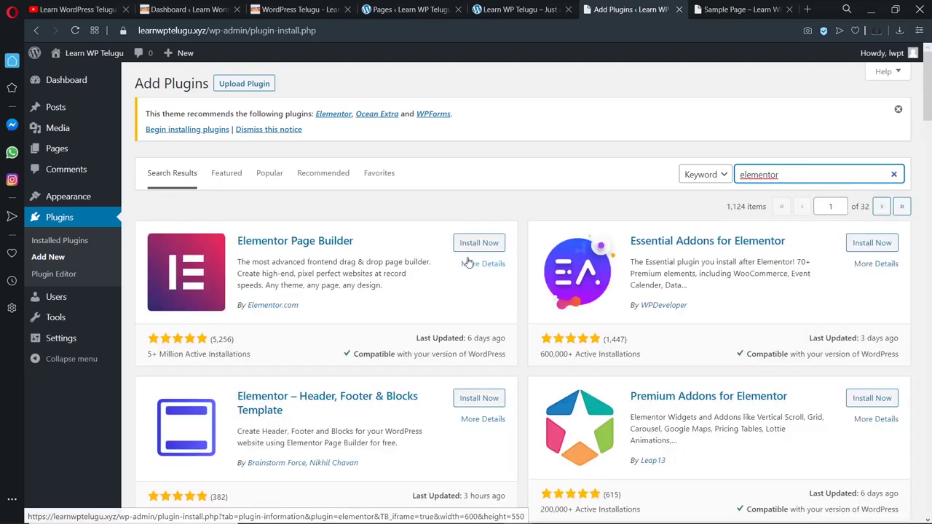
# Install and activate the Elementor Page Builder plugin.
pyautogui.click(477, 243)
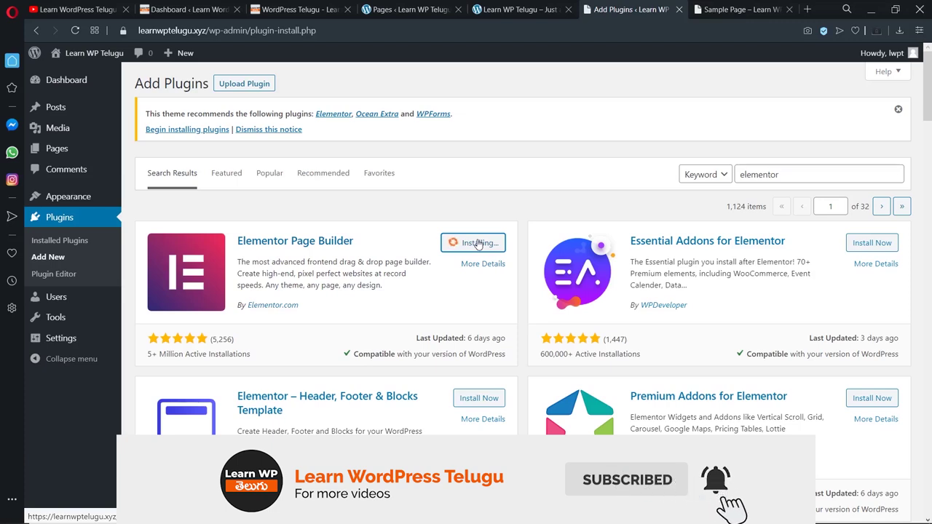
pyautogui.click(751, 512)
pyautogui.click(751, 512)
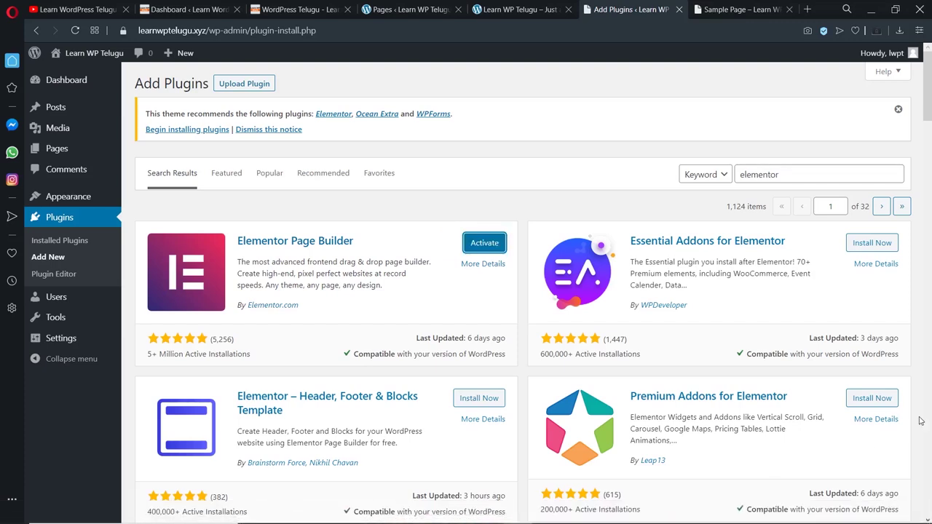
pyautogui.click(502, 250)
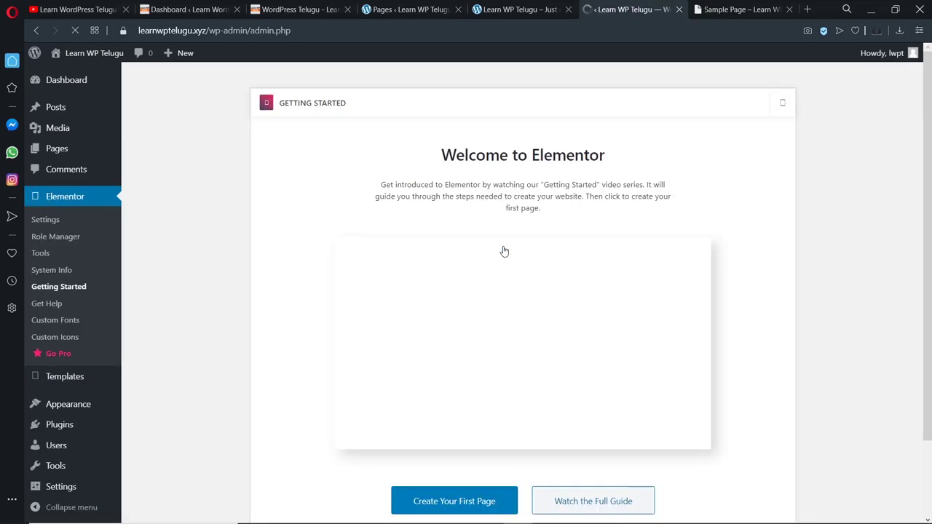
pyautogui.scroll(-2, 503, 251)
pyautogui.scroll(2, 503, 251)
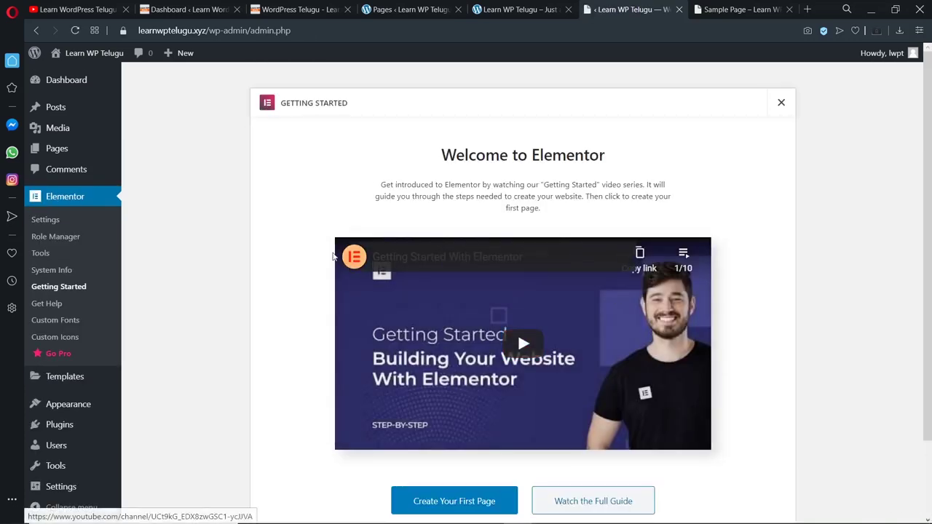
pyautogui.scroll(-2, 408, 238)
pyautogui.scroll(2, 408, 238)
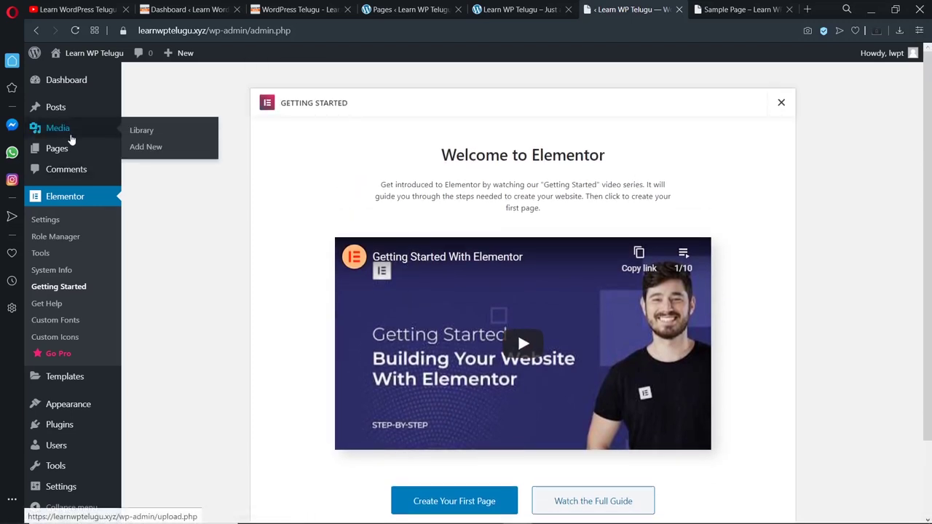
# Create a new page and title it "Home".
pyautogui.moveTo(66, 148)
pyautogui.click(144, 169)
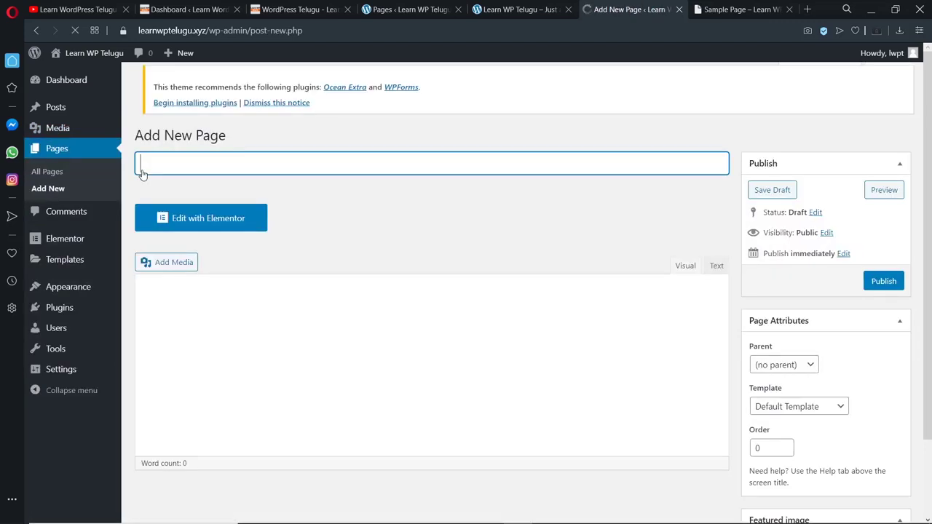
pyautogui.write('Home')
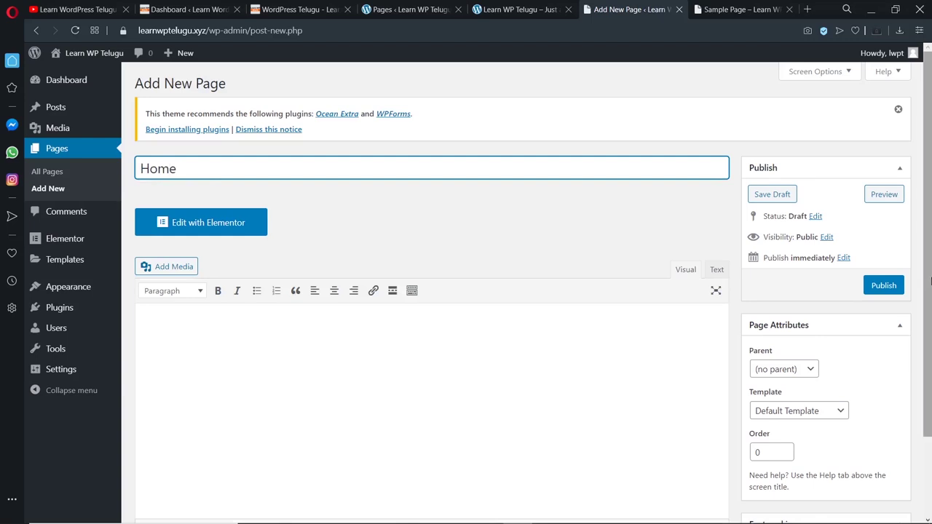
# Publish the Home page and open it for editing with Elementor.
pyautogui.click(892, 286)
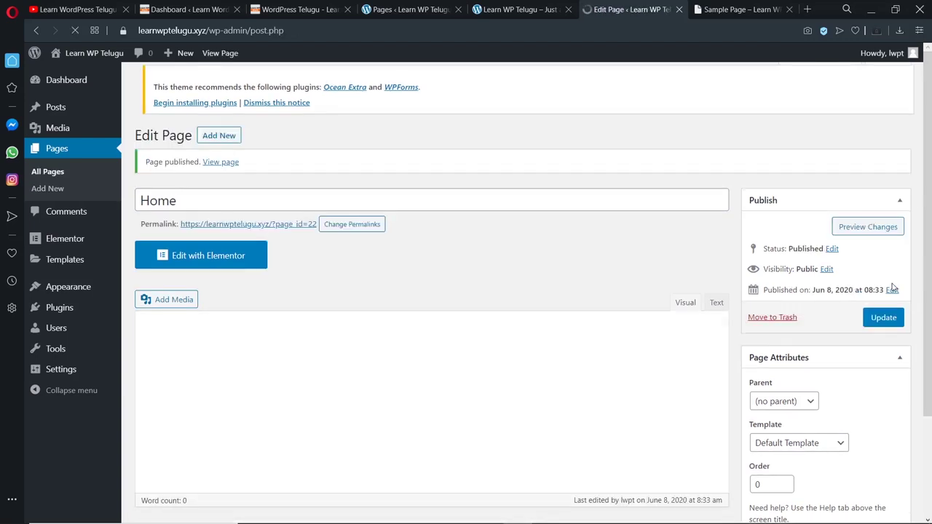
pyautogui.click(192, 254)
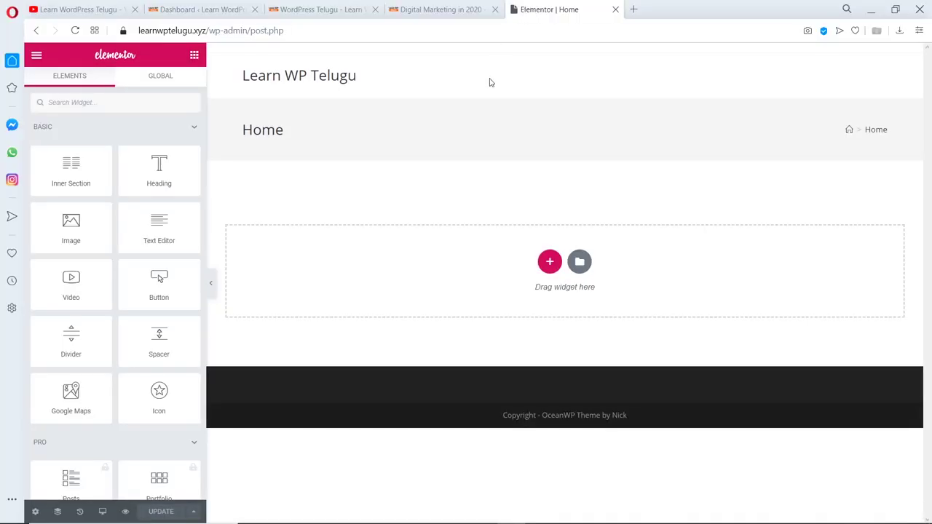
# Preview the live Home page and return to the Elementor editor.
pyautogui.click(125, 511)
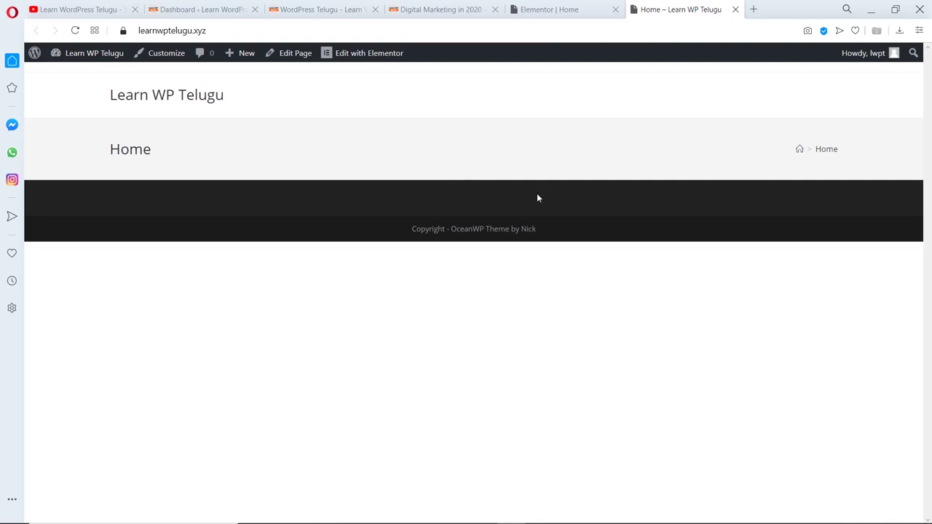
pyautogui.click(544, 7)
pyautogui.click(659, 10)
pyautogui.click(565, 6)
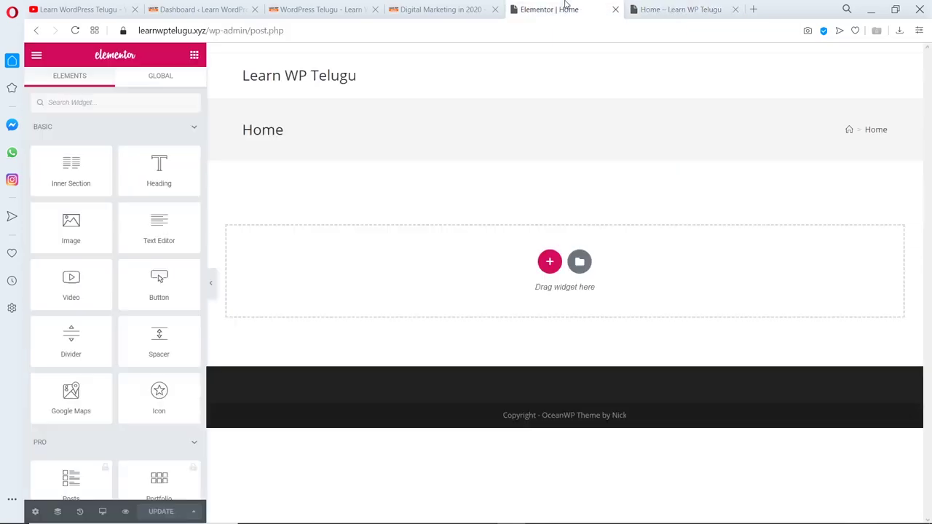
# Review the section layout of the learnwptelugu.com homepage and add a single-column section to the Home page.
pyautogui.click(552, 264)
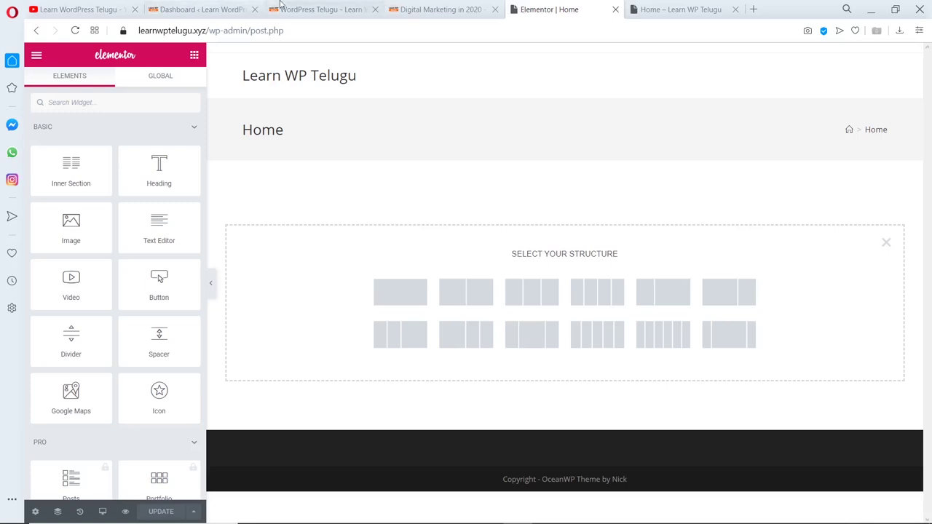
pyautogui.click(215, 8)
pyautogui.click(320, 8)
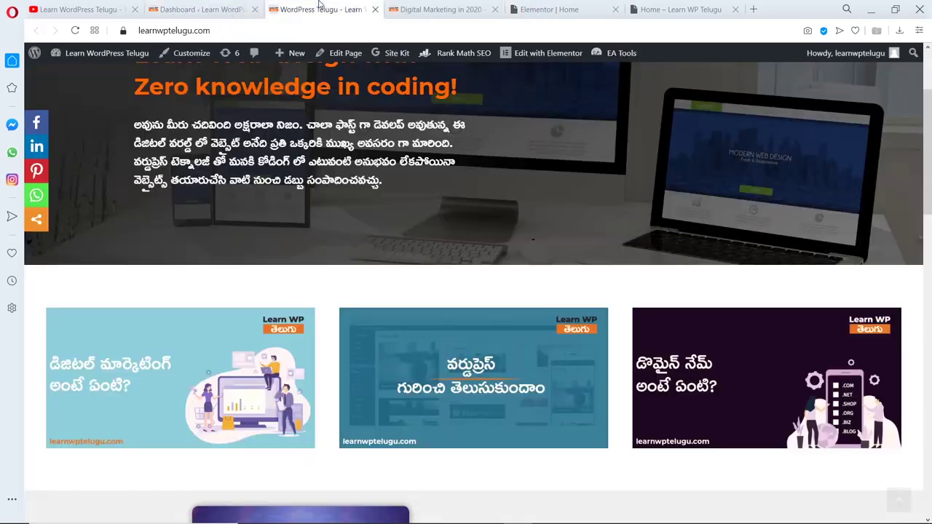
pyautogui.scroll(1, 407, 257)
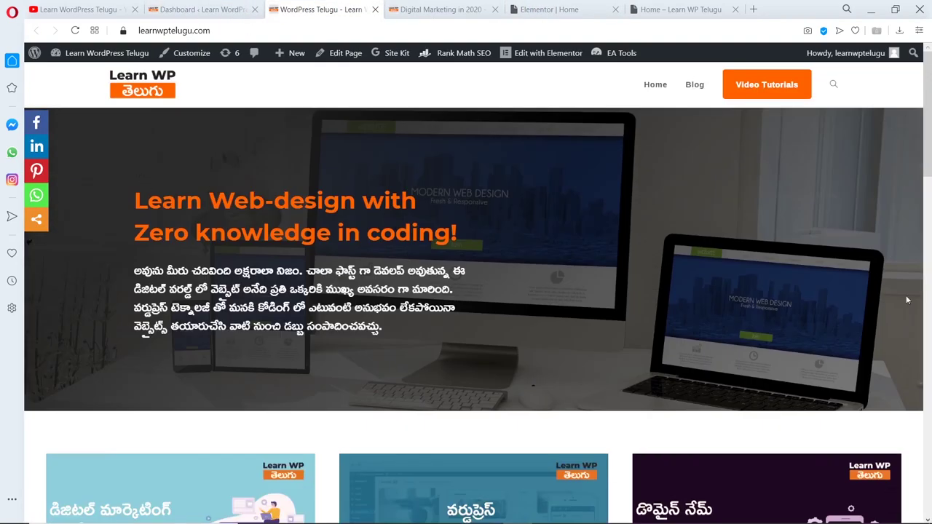
pyautogui.scroll(-2, 397, 356)
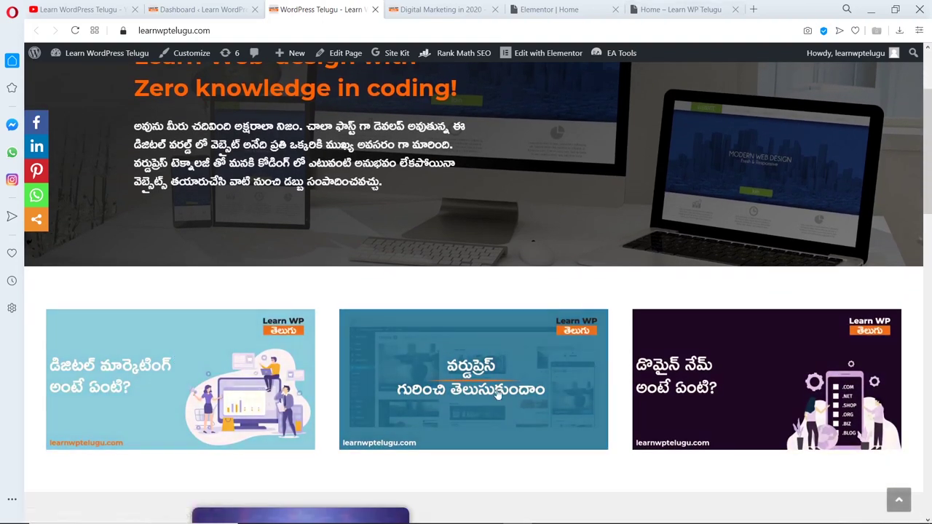
pyautogui.click(653, 6)
pyautogui.click(592, 6)
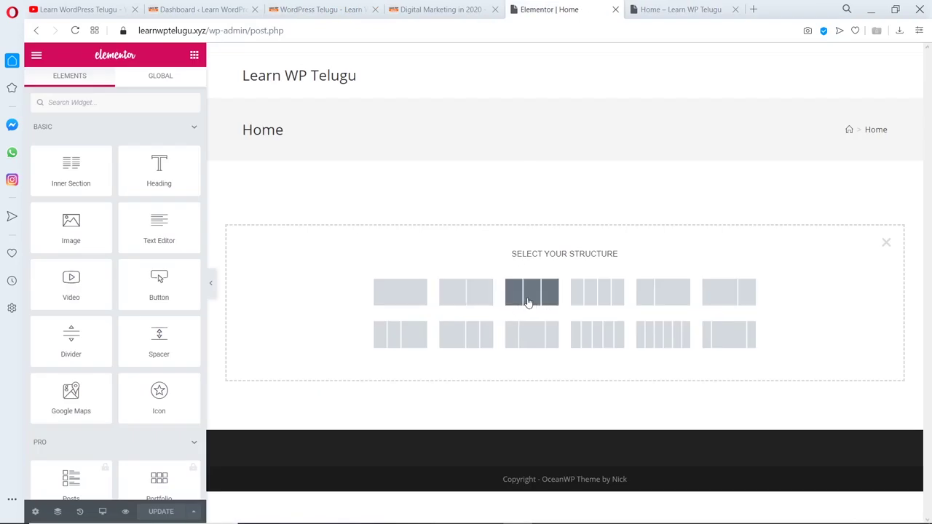
pyautogui.click(401, 292)
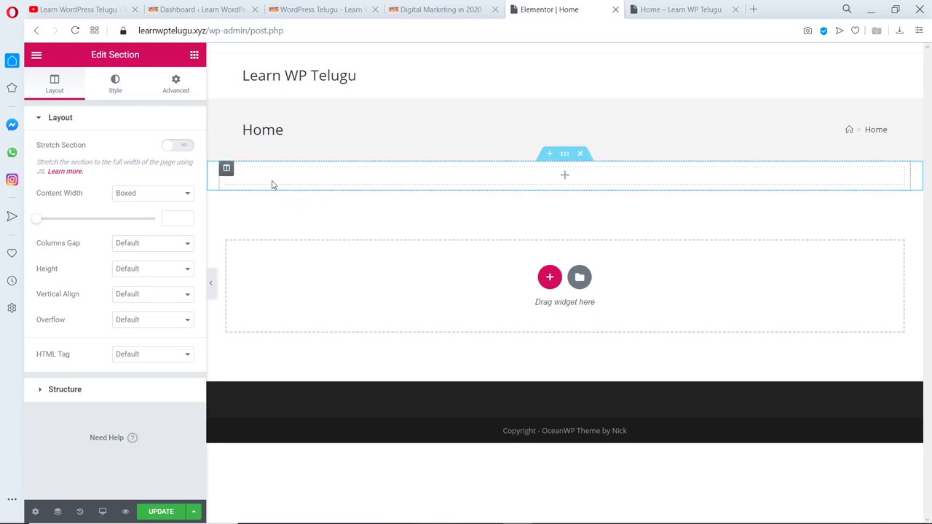
# Try a duplicate of the section's column, widened to about 53%, and delete that copy.
pyautogui.rightClick(228, 173)
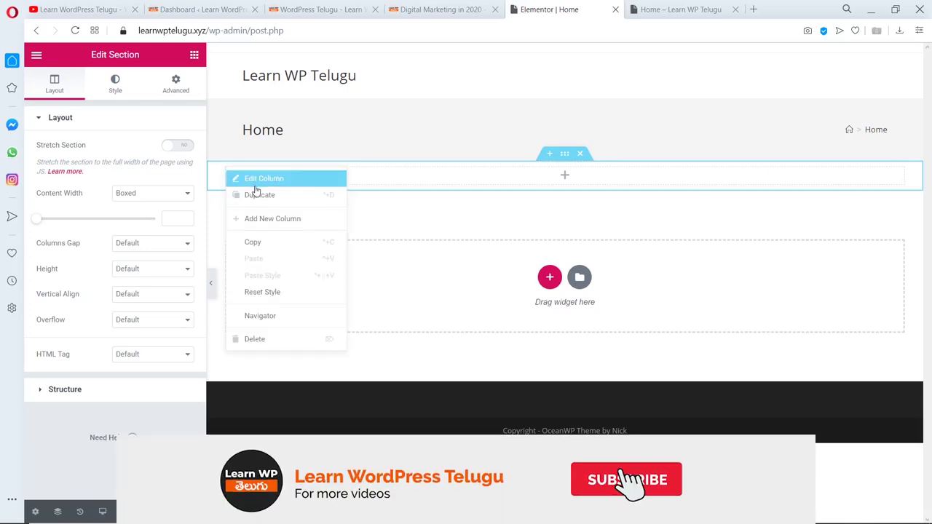
pyautogui.click(260, 195)
pyautogui.moveTo(570, 184); pyautogui.dragTo(551, 182)
pyautogui.rightClick(554, 172)
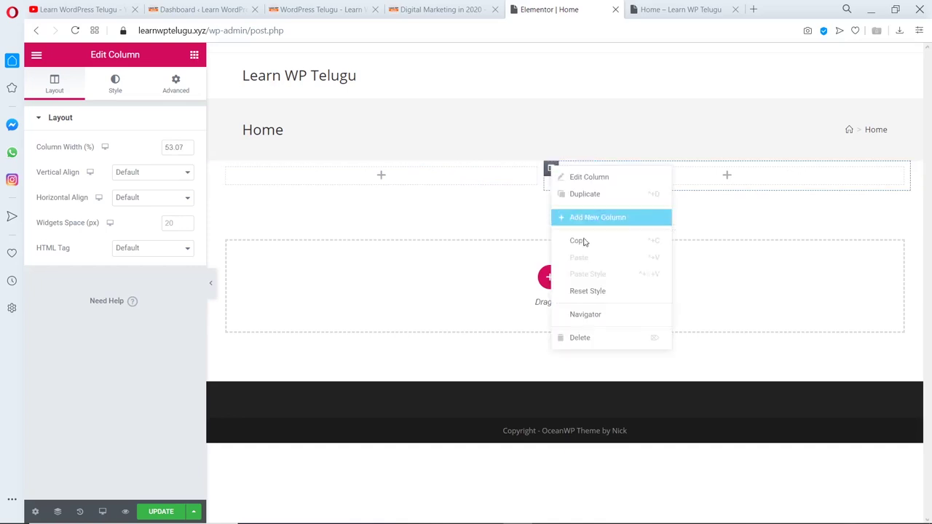
pyautogui.click(591, 338)
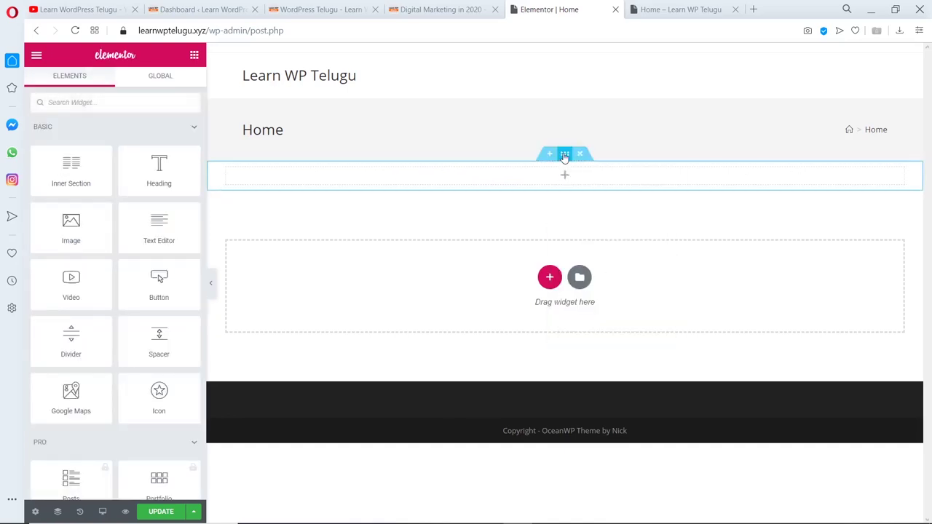
# Open the layout settings of the section and of its column.
pyautogui.click(564, 156)
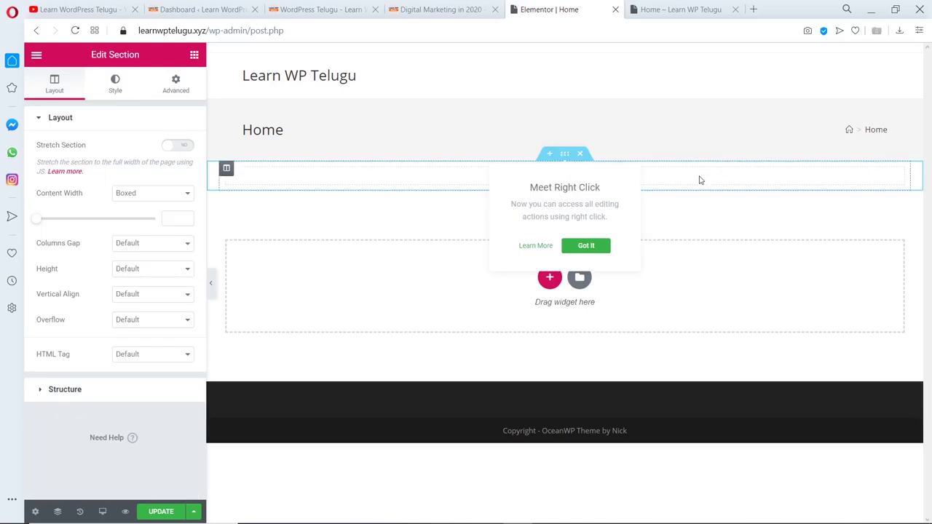
pyautogui.click(672, 173)
pyautogui.click(563, 157)
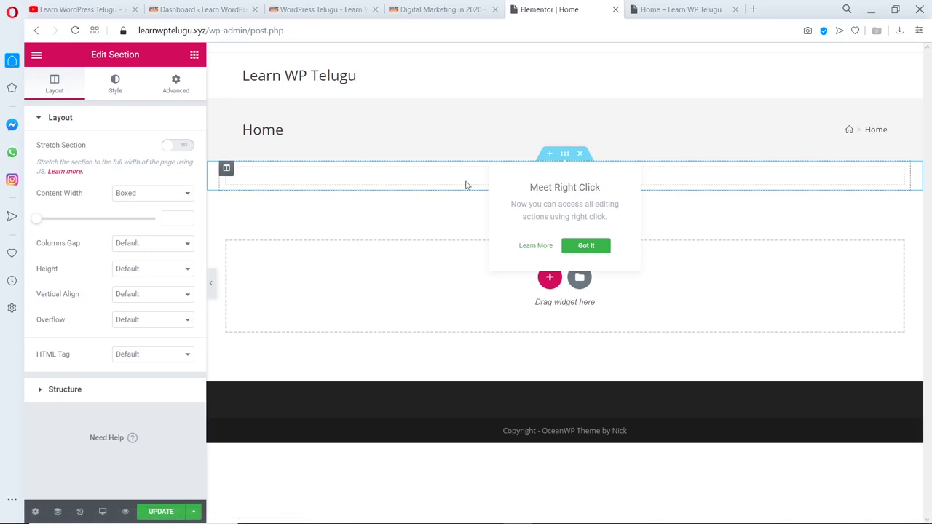
pyautogui.click(227, 168)
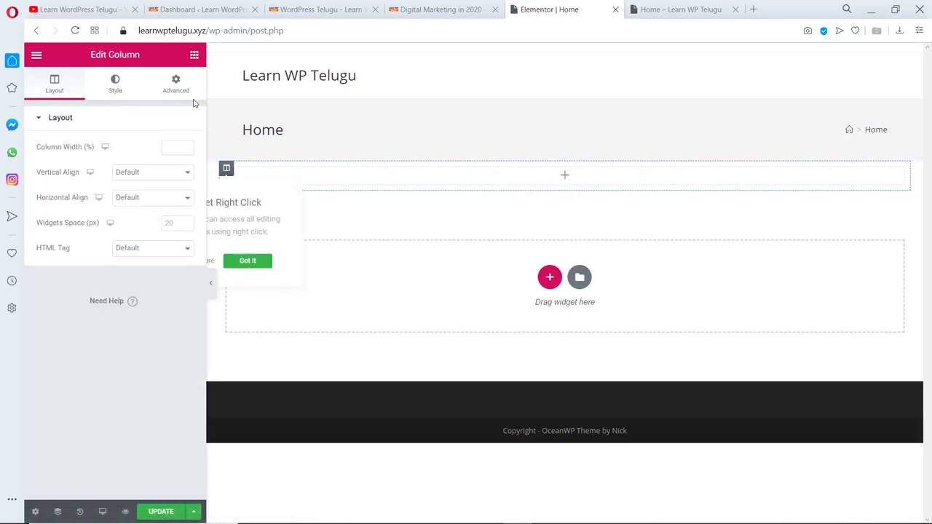
# Try a Heading widget in the section's empty column and delete it.
pyautogui.click(194, 54)
pyautogui.moveTo(162, 183); pyautogui.dragTo(585, 177)
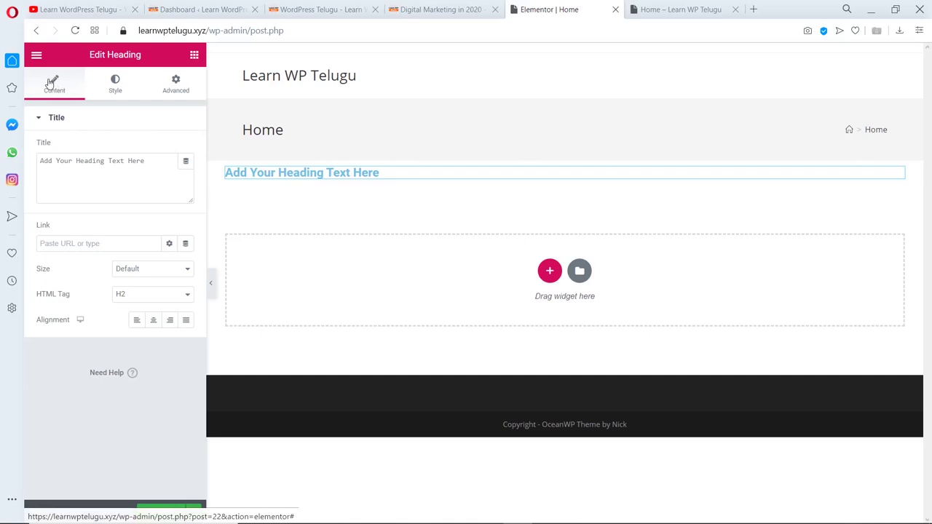
pyautogui.rightClick(895, 176)
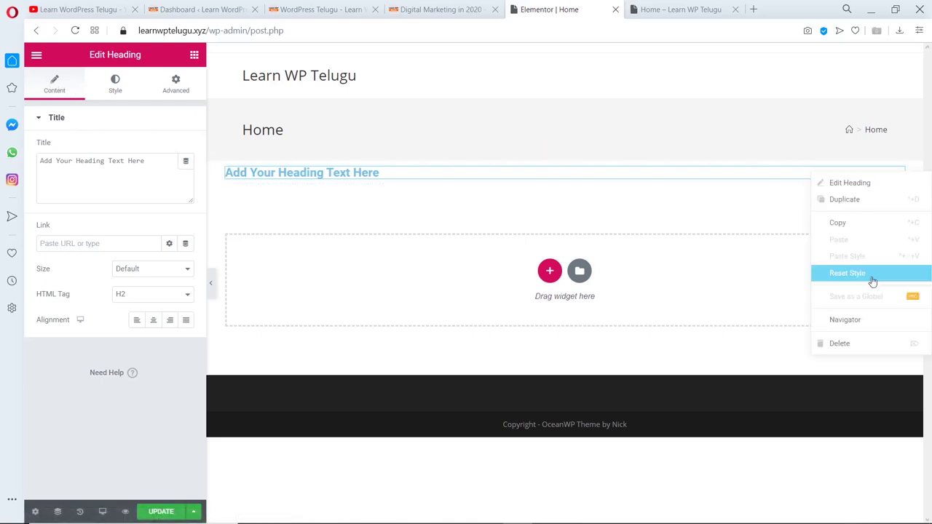
pyautogui.click(844, 343)
# Give the section a classic background using the tree-736885.jpg sunset image from the media library.
pyautogui.click(564, 155)
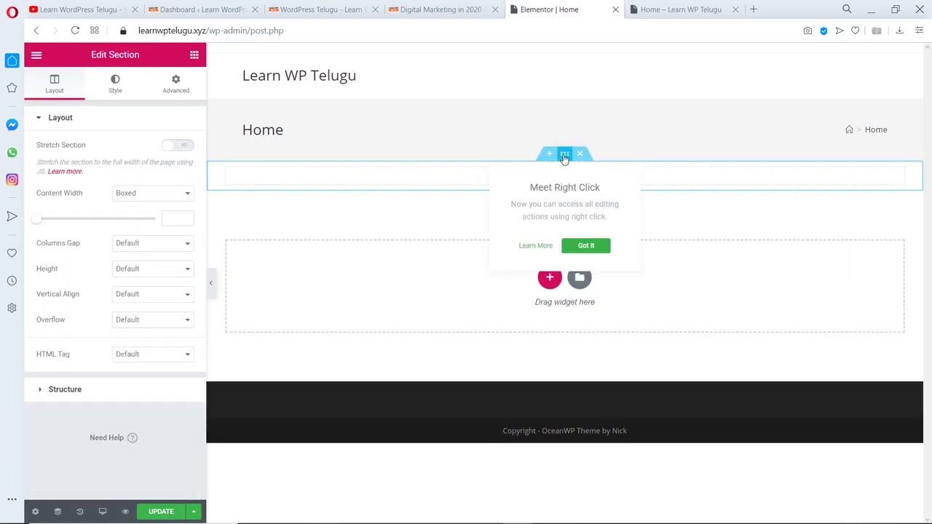
pyautogui.click(119, 93)
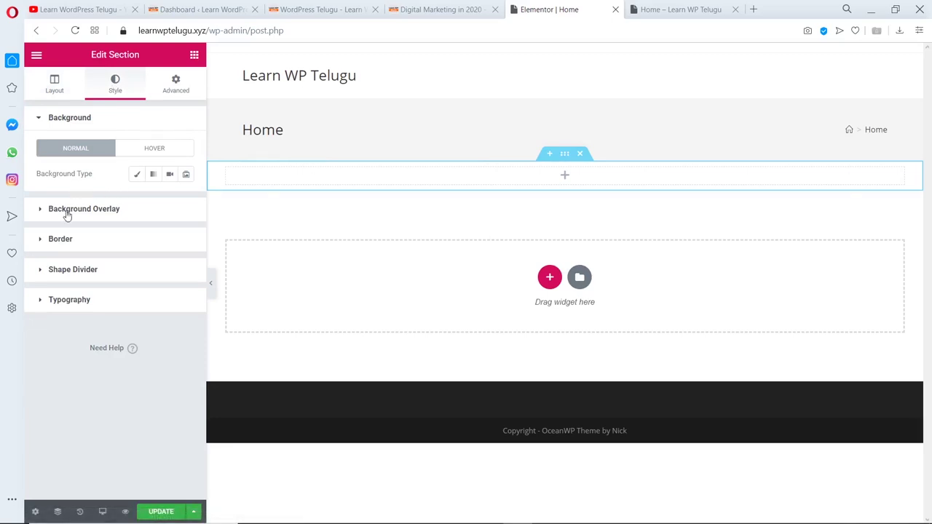
pyautogui.click(136, 176)
pyautogui.click(118, 266)
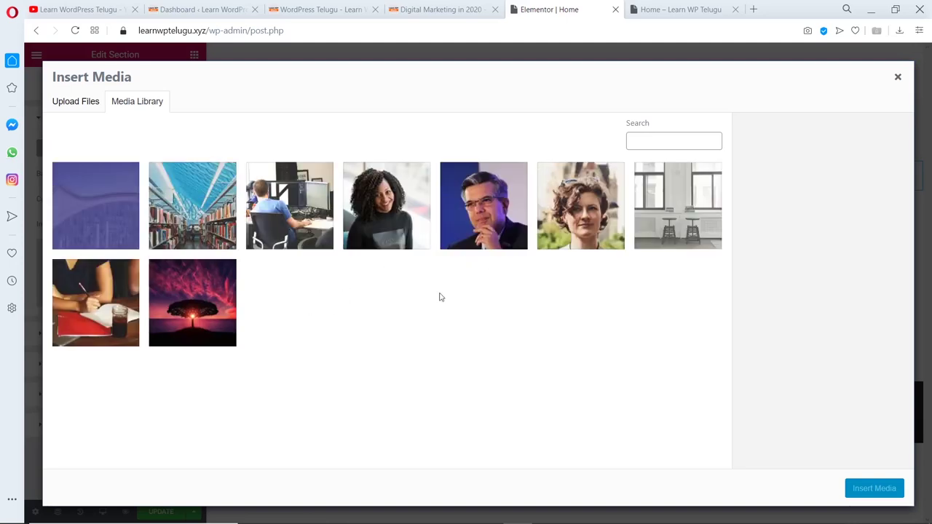
pyautogui.click(186, 303)
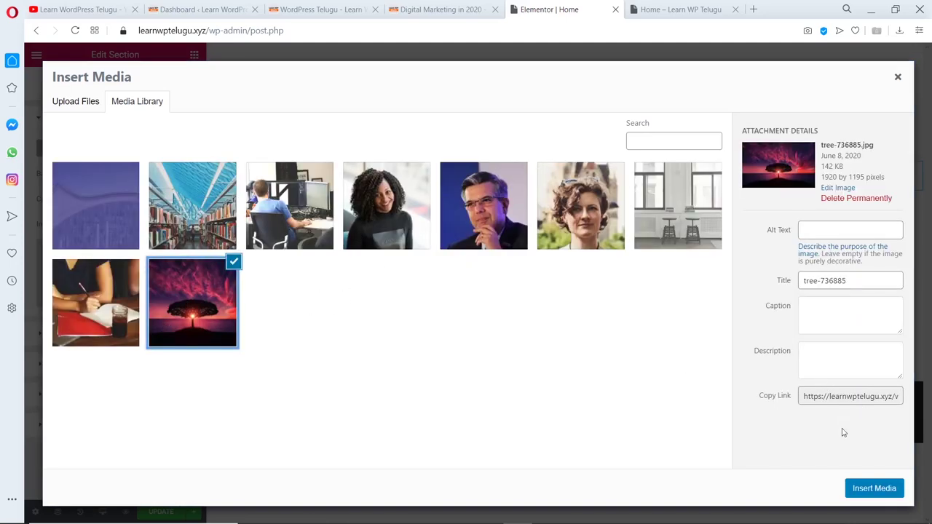
pyautogui.click(874, 489)
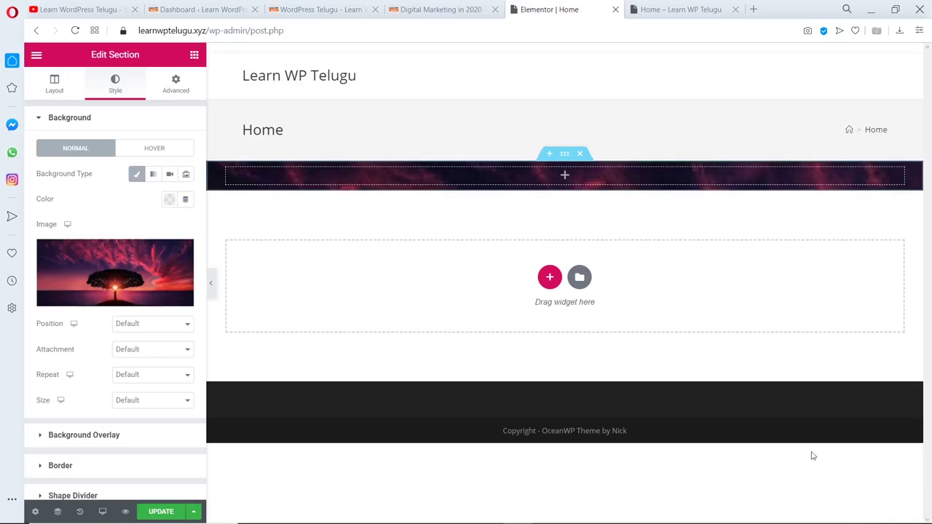
# Try Min Height for the section's height and set it to Fit To Screen instead.
pyautogui.rightClick(566, 167)
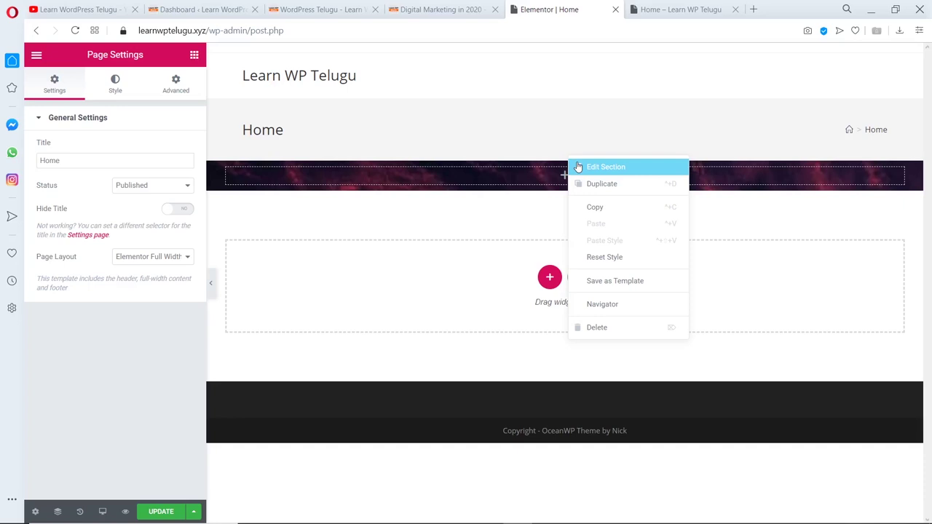
pyautogui.click(577, 167)
pyautogui.click(69, 87)
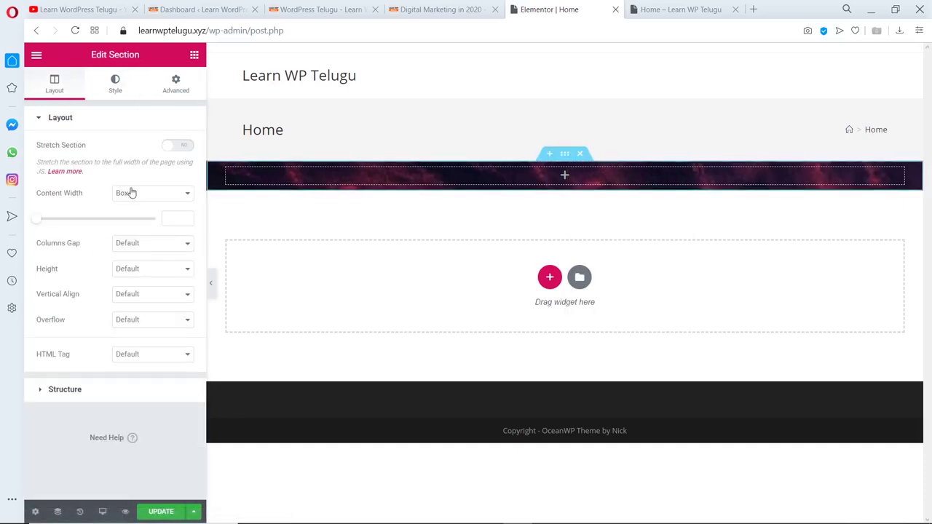
pyautogui.click(158, 270)
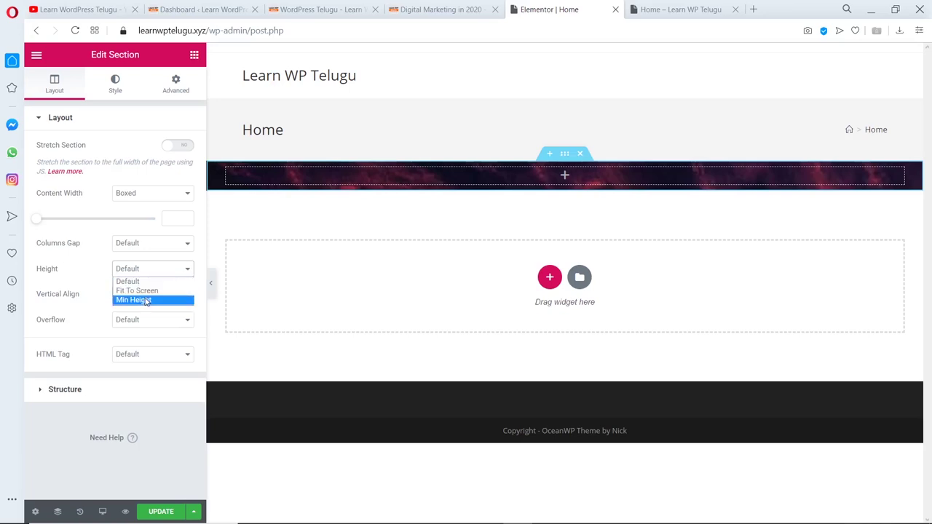
pyautogui.click(147, 300)
pyautogui.click(163, 272)
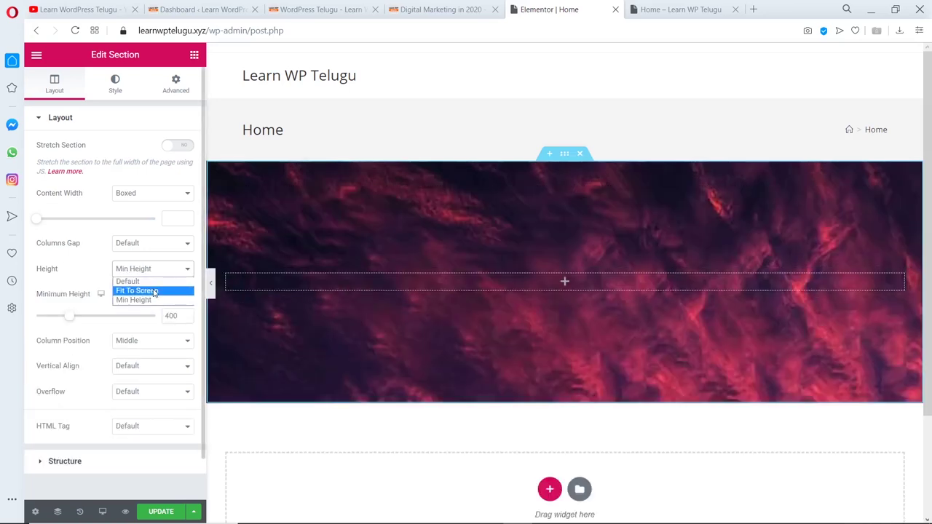
pyautogui.click(153, 291)
pyautogui.scroll(-2, 497, 271)
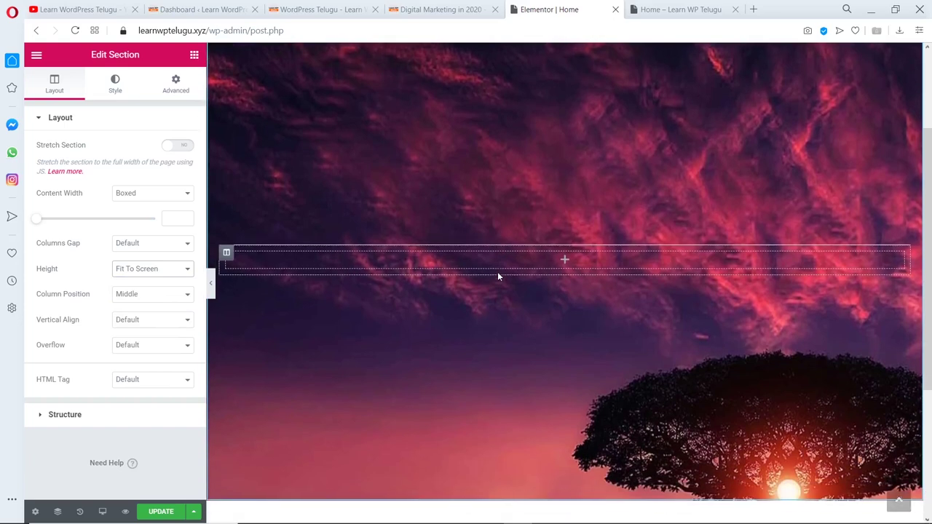
pyautogui.scroll(1, 495, 271)
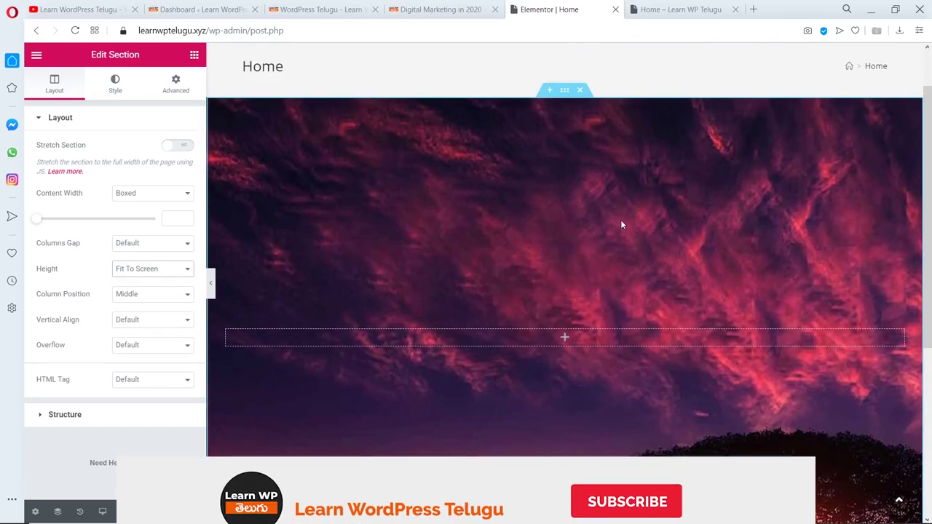
# Set the size of the section's background image to Cover.
pyautogui.click(109, 83)
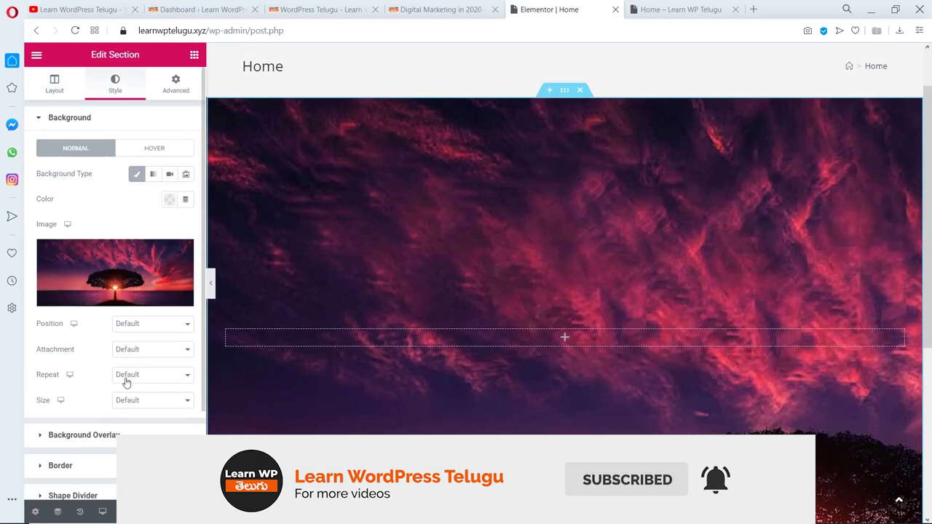
pyautogui.click(132, 402)
pyautogui.click(131, 431)
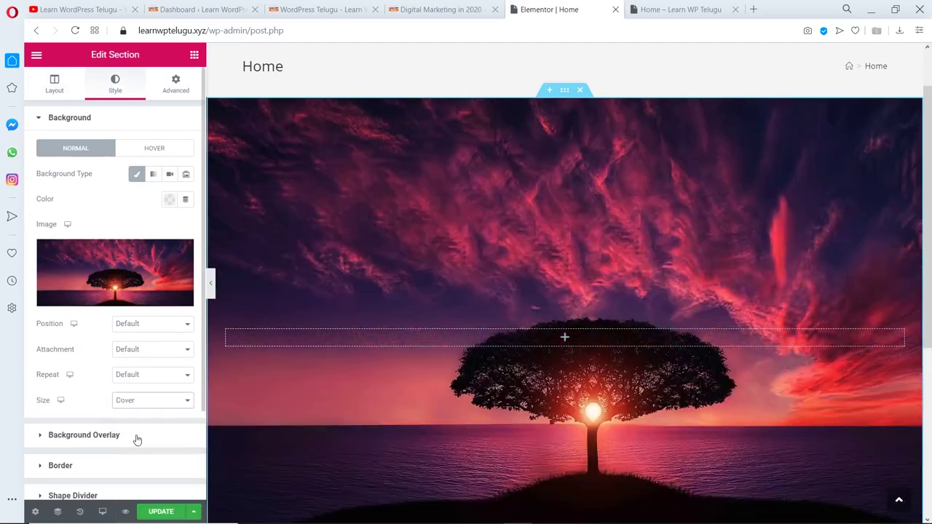
pyautogui.scroll(-1, 493, 357)
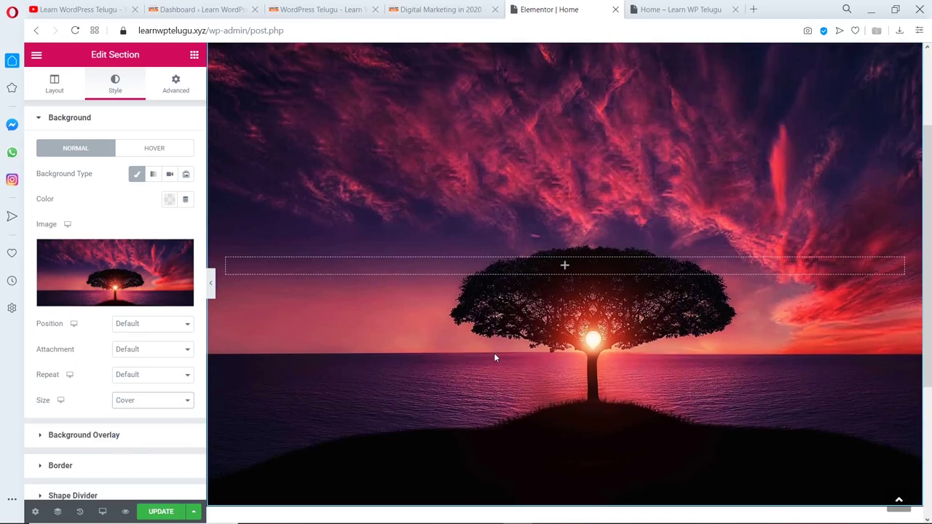
# Update the Home page and check the background section on the live site before returning to the editor.
pyautogui.click(160, 511)
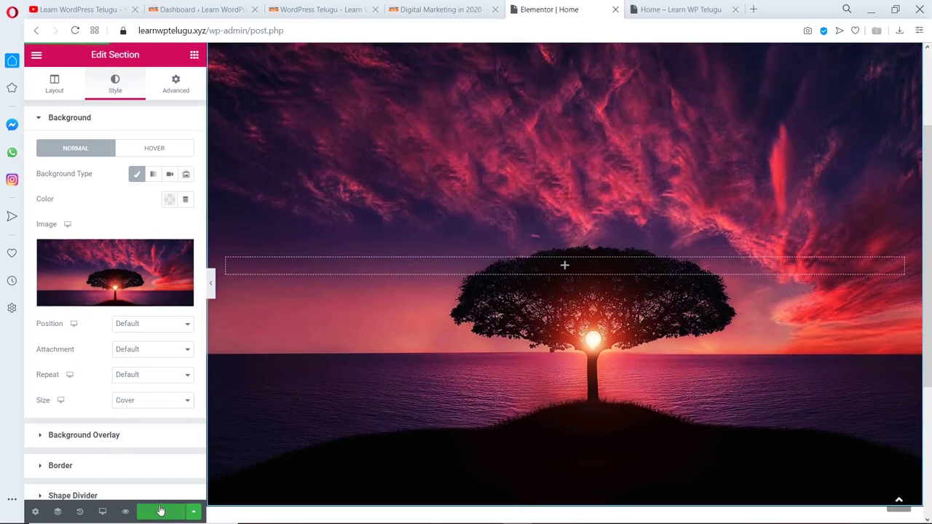
pyautogui.click(681, 9)
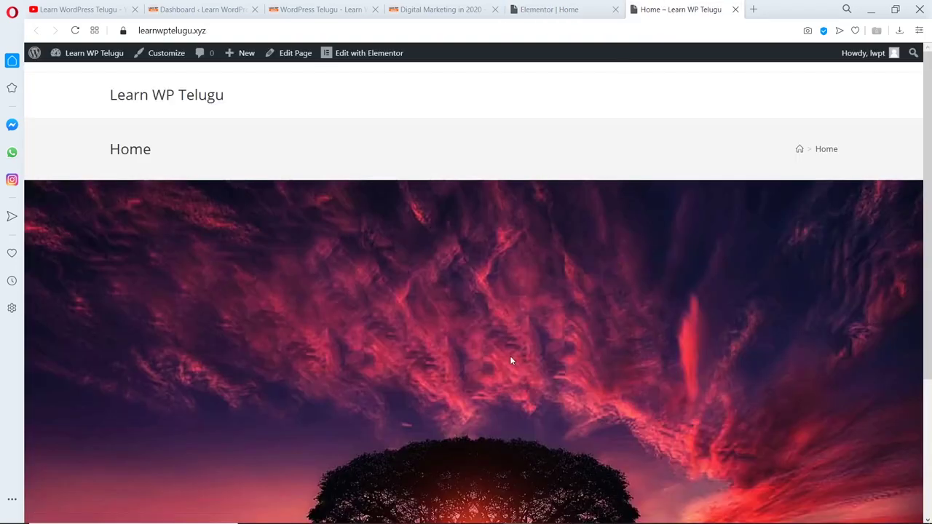
pyautogui.scroll(-3, 510, 359)
pyautogui.scroll(3, 510, 359)
pyautogui.click(560, 6)
pyautogui.scroll(2, 464, 277)
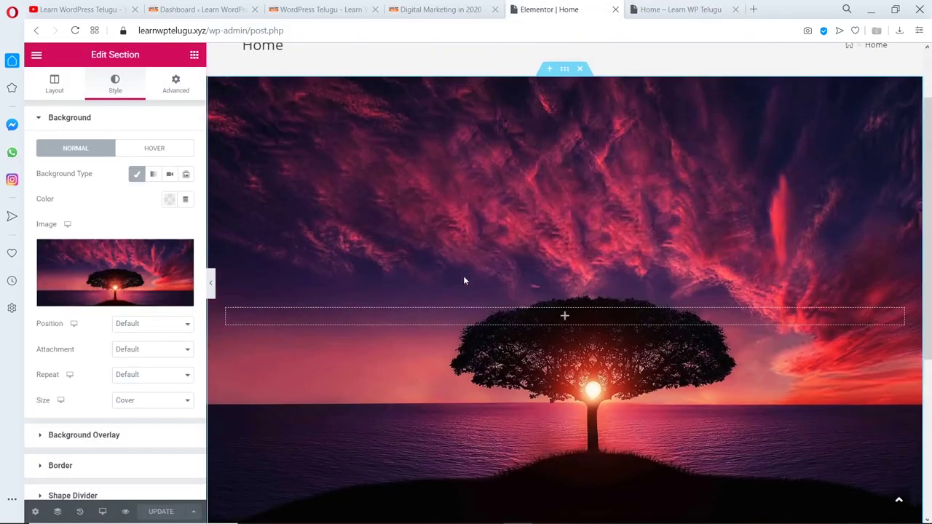
# Add a Heading widget to the background section and set its title to "Welcome".
pyautogui.click(194, 56)
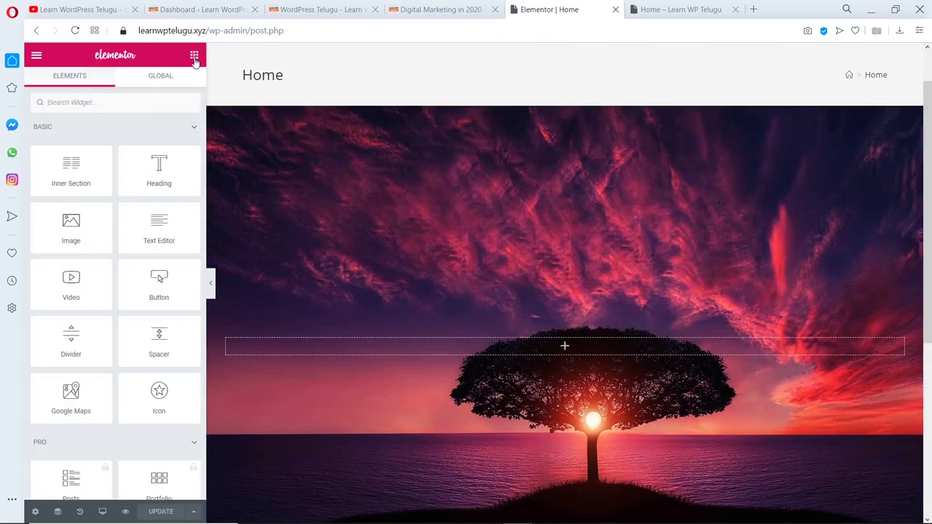
pyautogui.moveTo(158, 169); pyautogui.dragTo(529, 344)
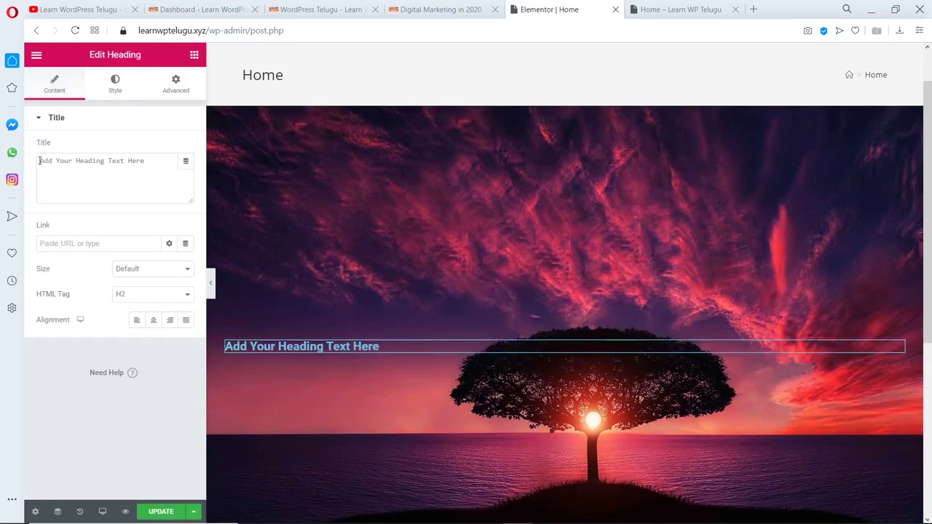
pyautogui.tripleClick(41, 161)
pyautogui.write('Welcome')
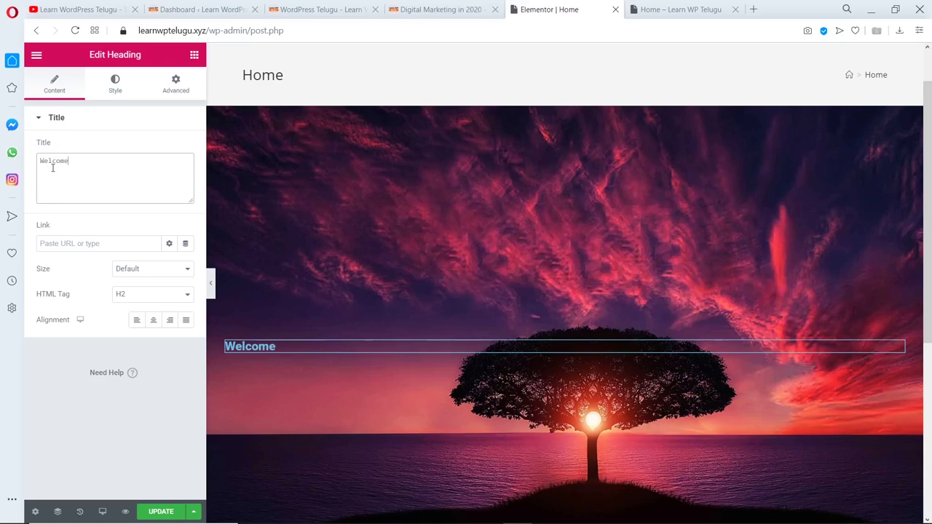
# Set the Welcome heading's text color to white (#FFFFFF).
pyautogui.click(115, 89)
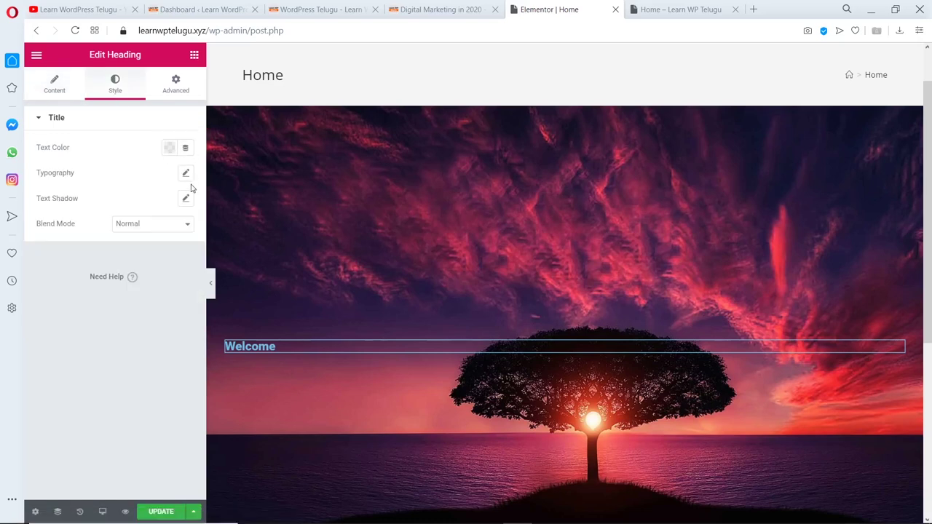
pyautogui.click(168, 148)
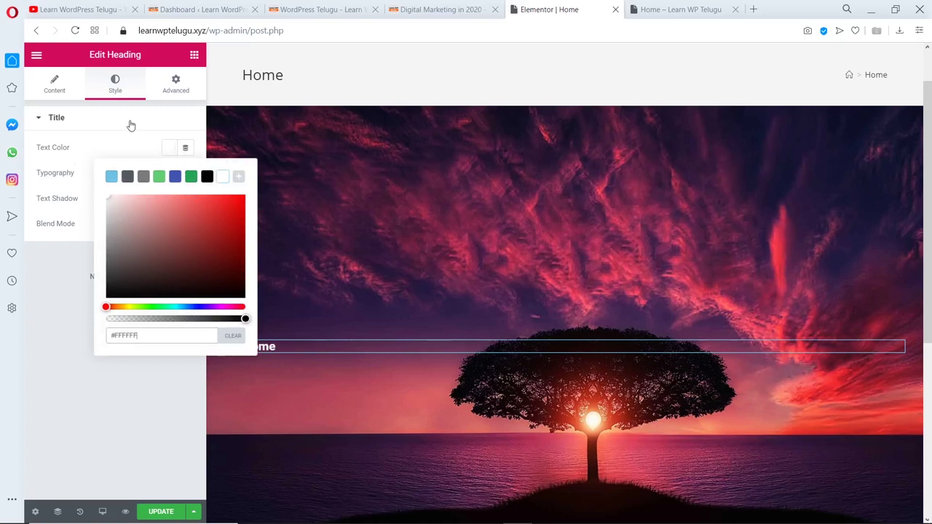
pyautogui.click(136, 154)
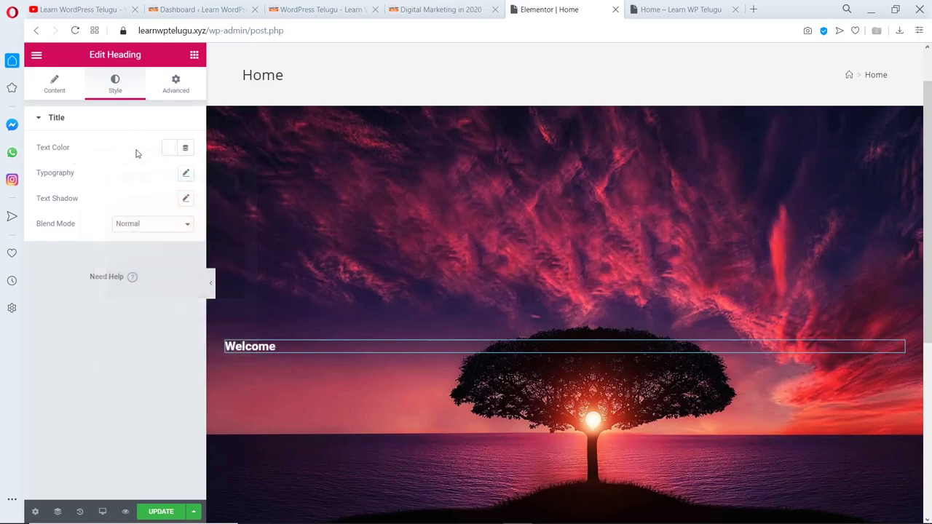
# Set the heading's typography to the Montserrat font family at a size of 72 px.
pyautogui.click(187, 174)
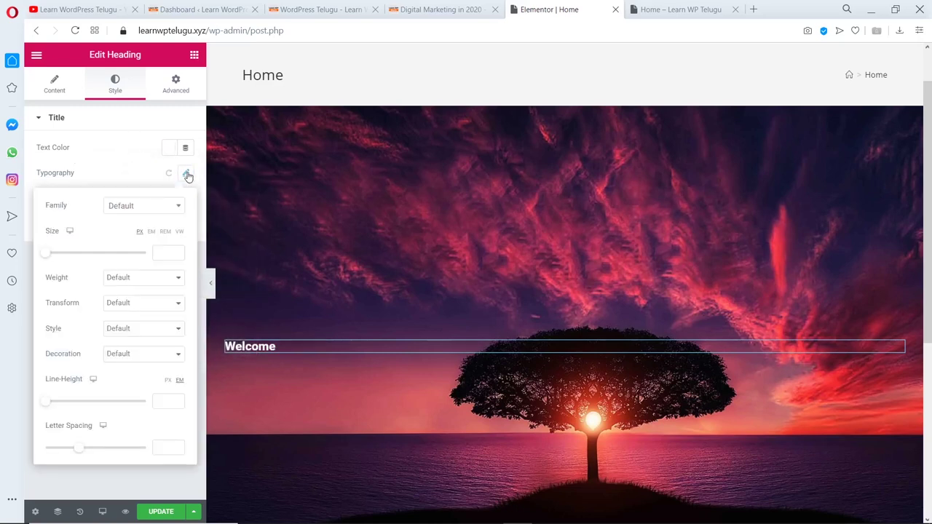
pyautogui.click(150, 207)
pyautogui.write('mont')
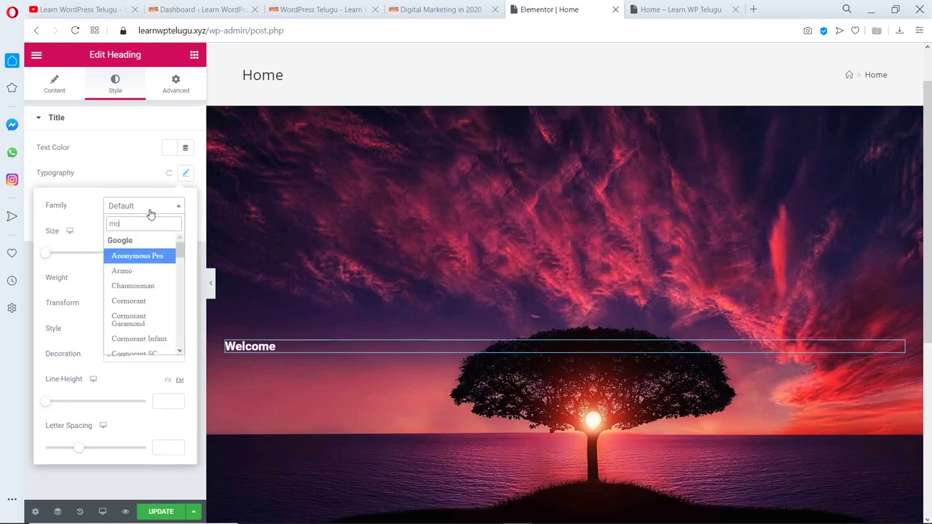
pyautogui.click(143, 286)
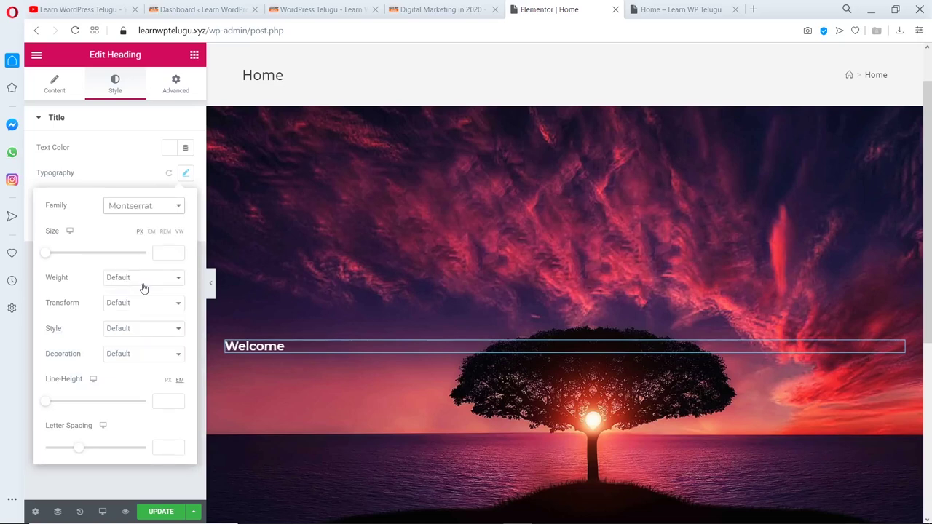
pyautogui.moveTo(45, 257); pyautogui.dragTo(82, 260)
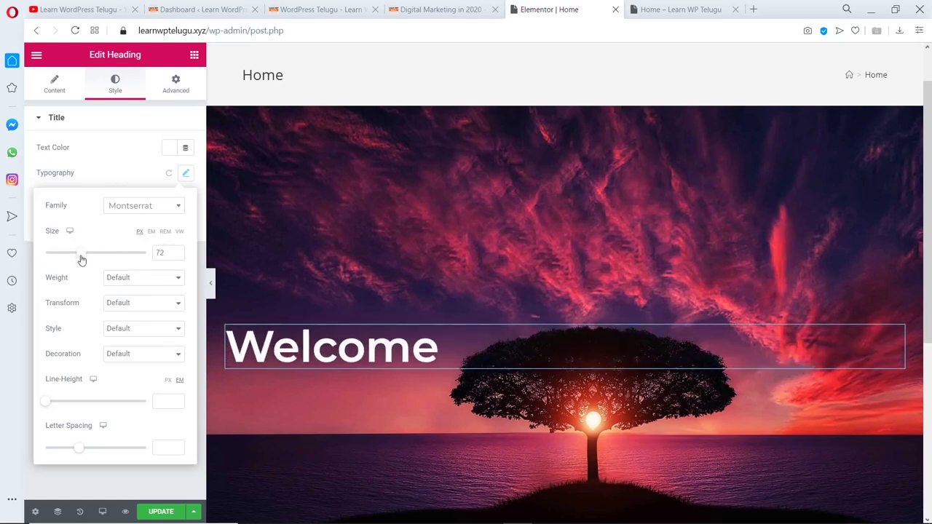
# Try font weights 100 and 800 on the heading and return the weight to Default.
pyautogui.click(140, 279)
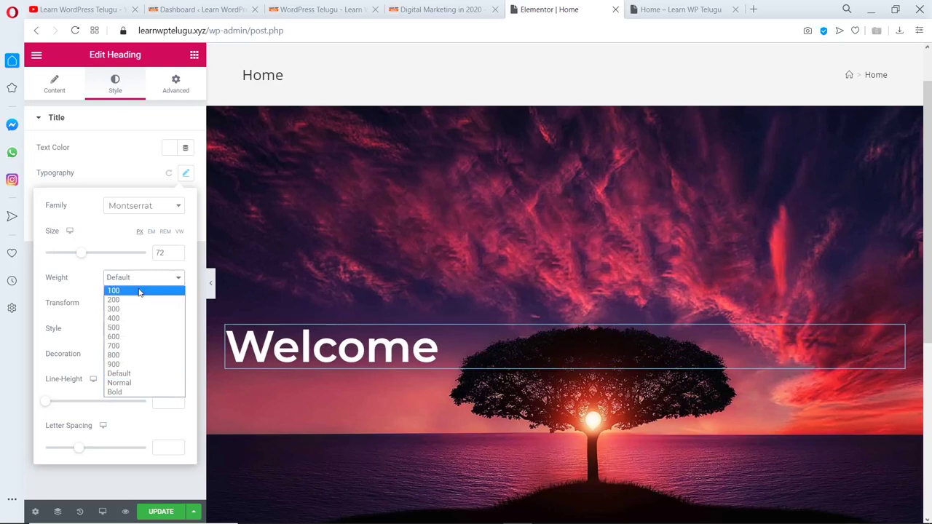
pyautogui.click(139, 287)
pyautogui.click(140, 280)
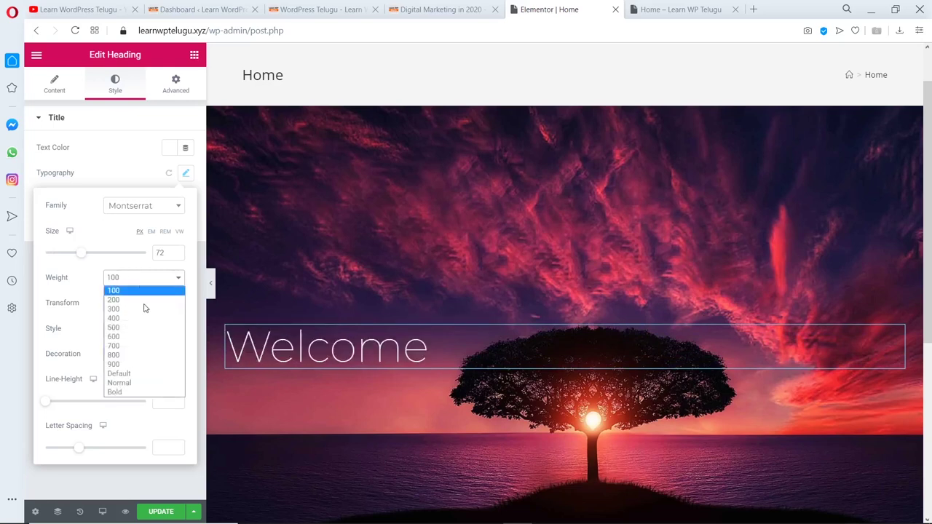
pyautogui.click(143, 354)
pyautogui.click(162, 278)
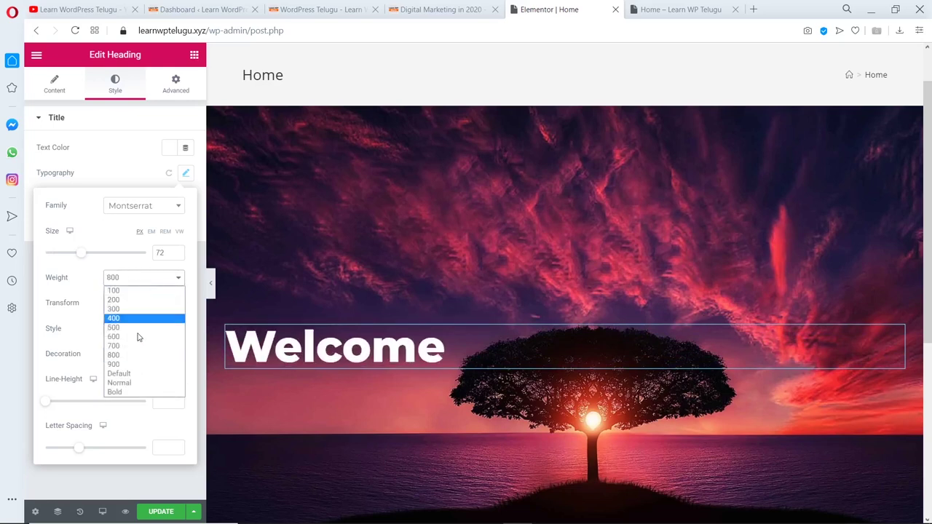
pyautogui.click(129, 373)
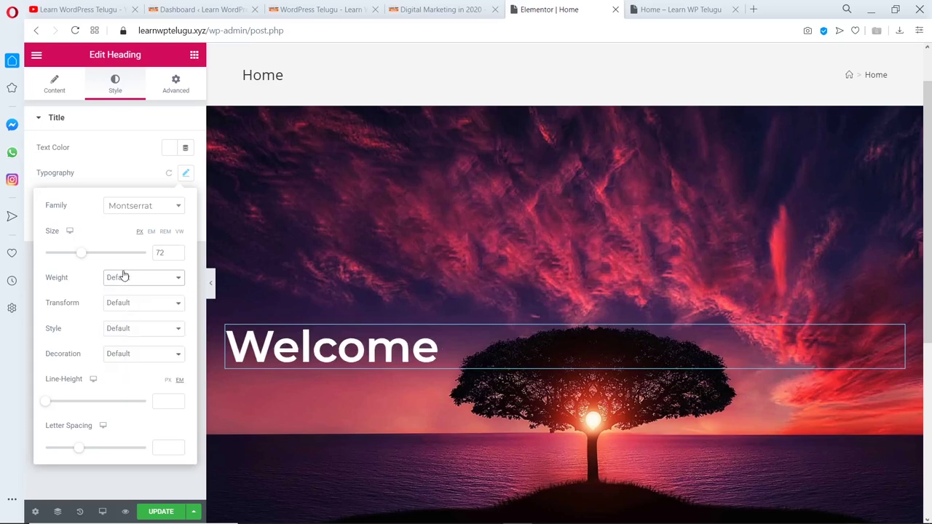
# Transform the heading text to Uppercase and keep its font style at Default.
pyautogui.click(129, 304)
pyautogui.click(131, 324)
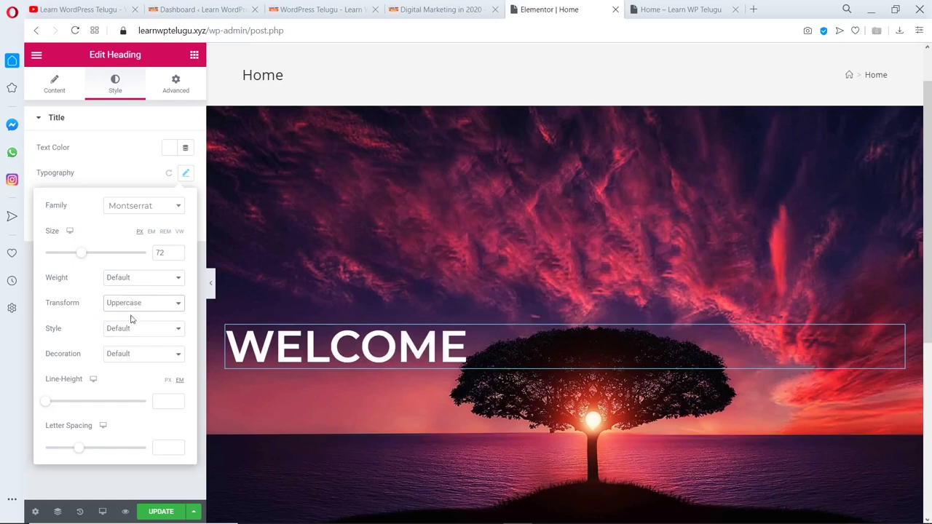
pyautogui.click(142, 330)
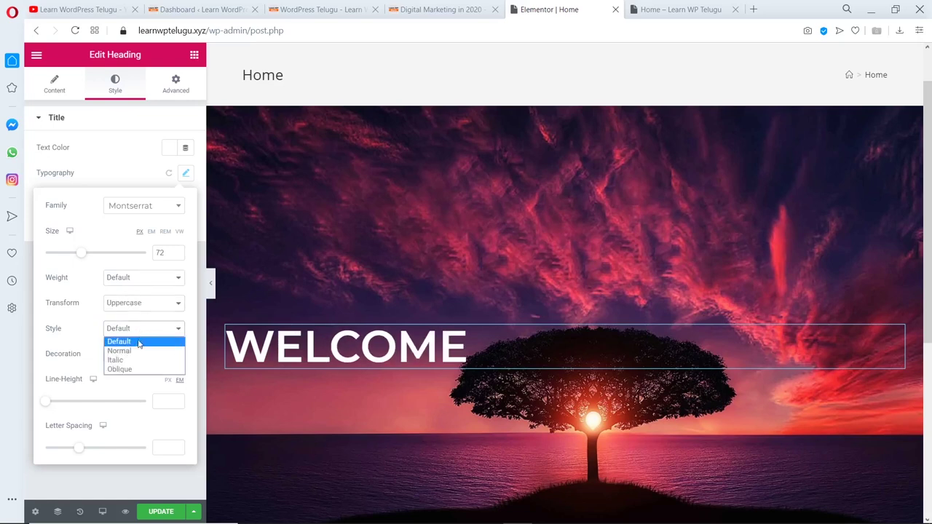
pyautogui.click(137, 327)
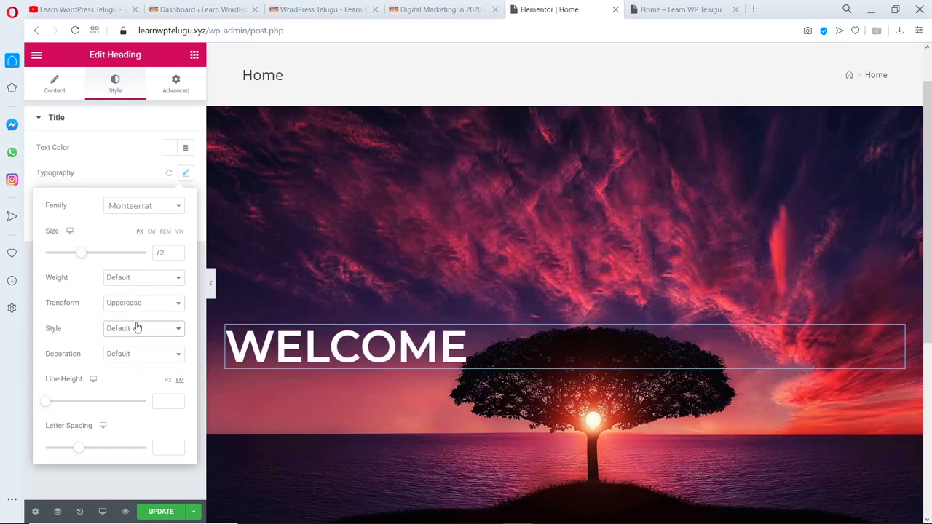
# Try the Overline and Line Through decorations on the heading and return the decoration to Default.
pyautogui.click(137, 354)
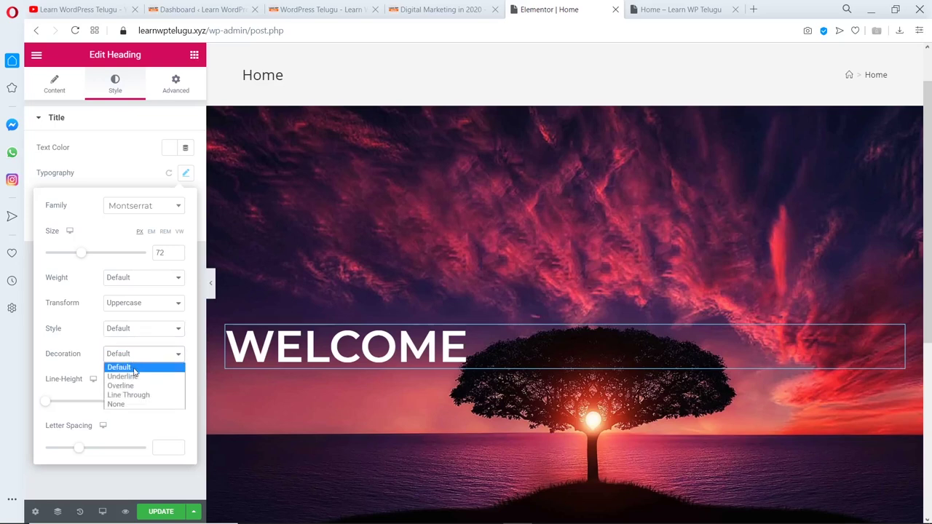
pyautogui.press('Escape')
pyautogui.click(138, 355)
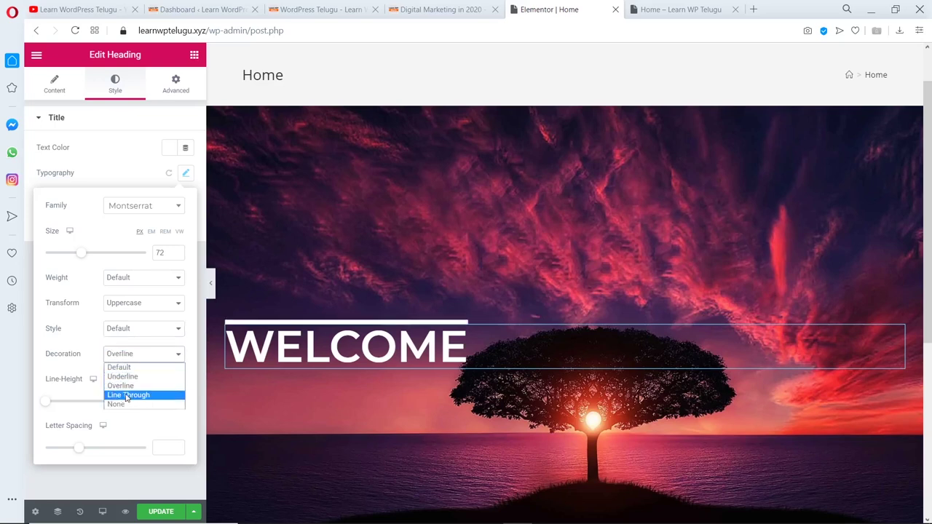
pyautogui.click(128, 395)
pyautogui.click(123, 355)
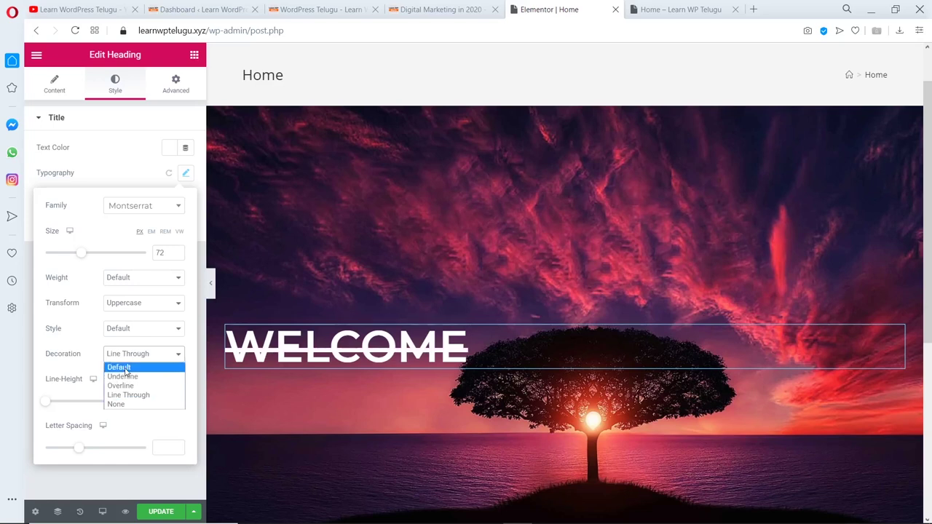
pyautogui.click(123, 367)
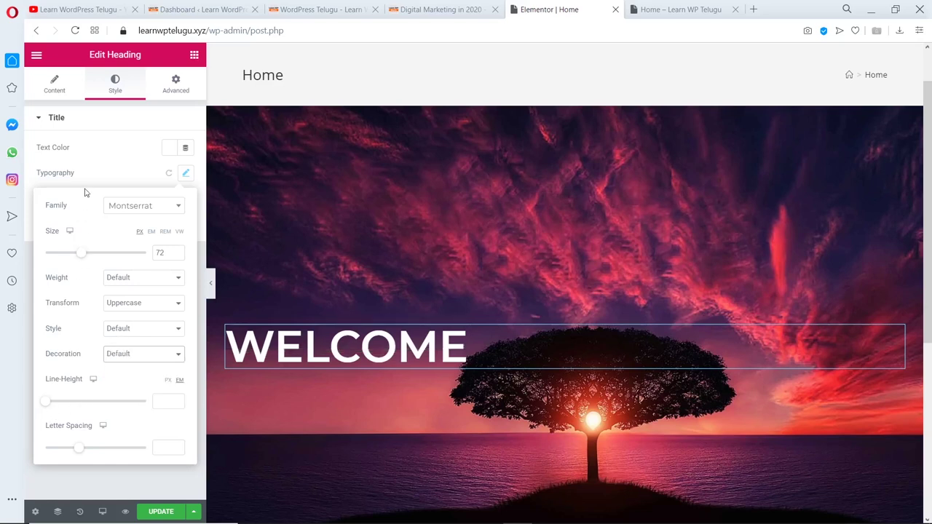
# Close the typography settings and center-align the Welcome heading.
pyautogui.click(97, 160)
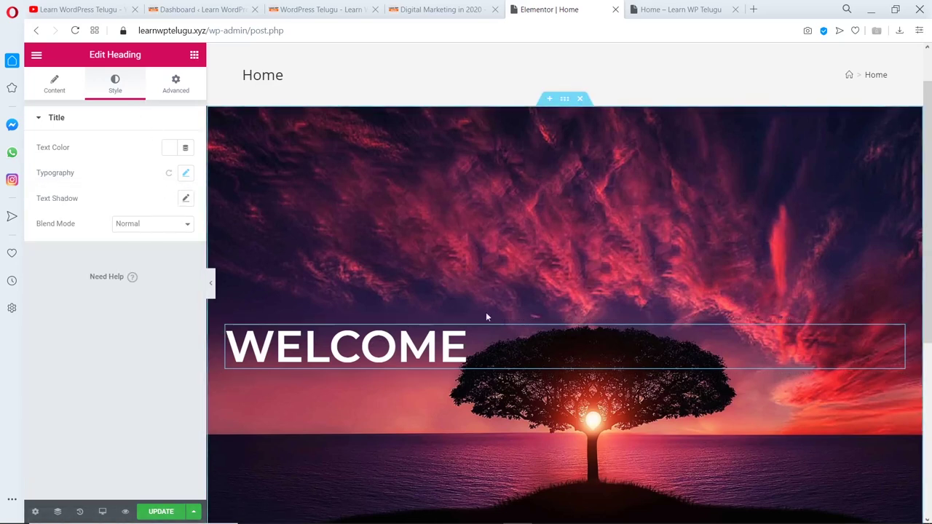
pyautogui.click(54, 83)
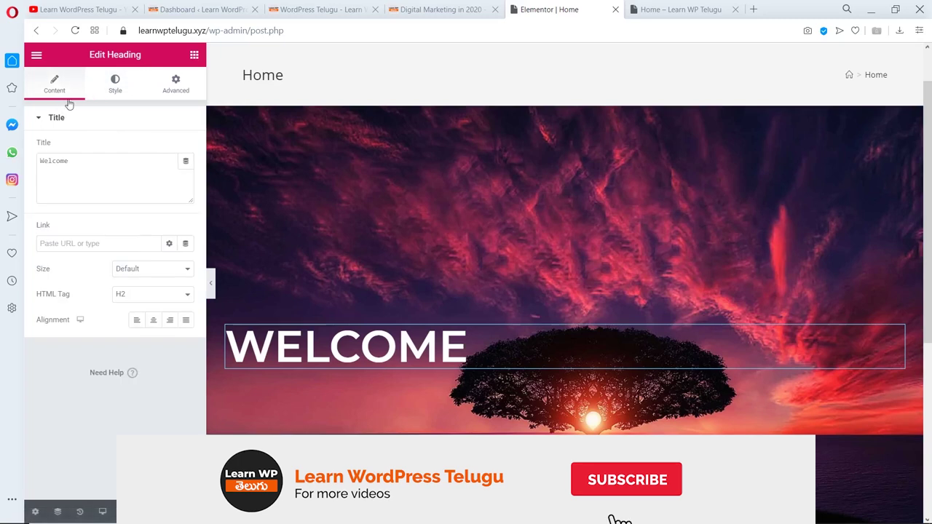
pyautogui.click(152, 323)
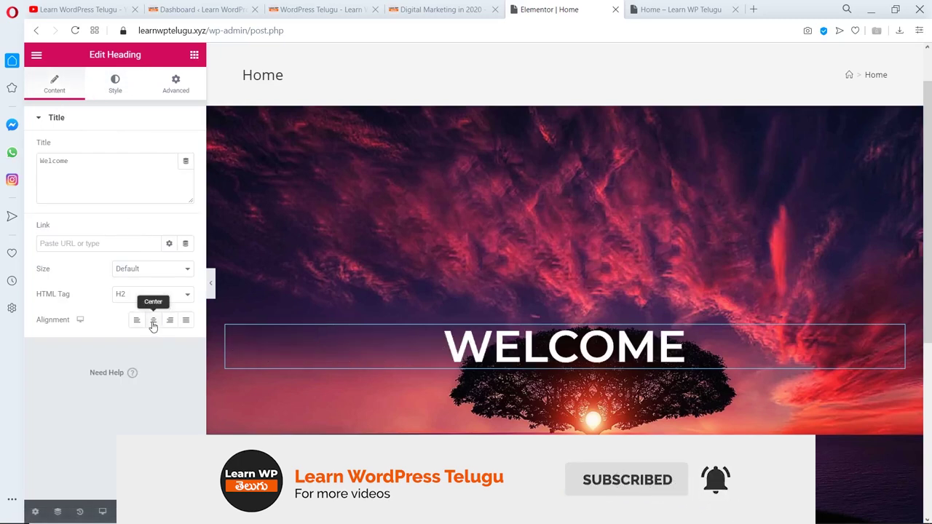
# Give the Welcome heading a text shadow with a blur of 11.
pyautogui.click(115, 86)
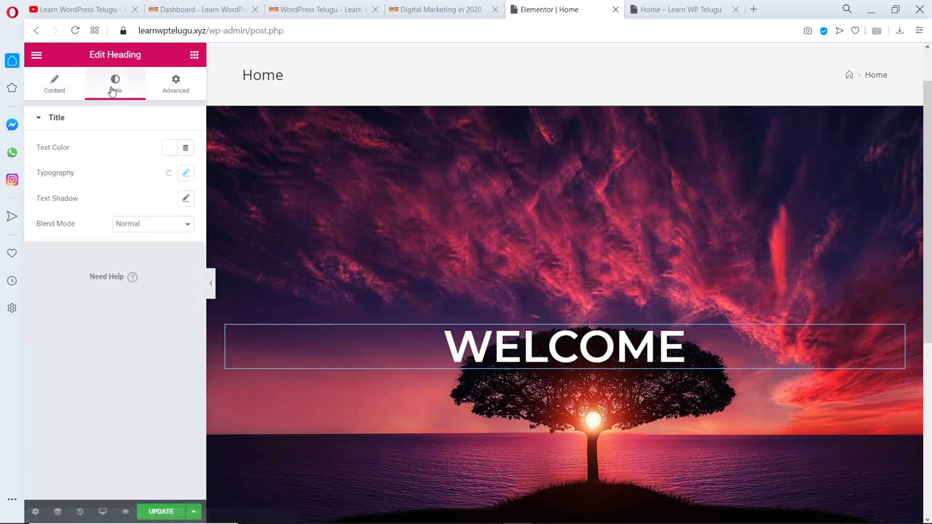
pyautogui.click(184, 199)
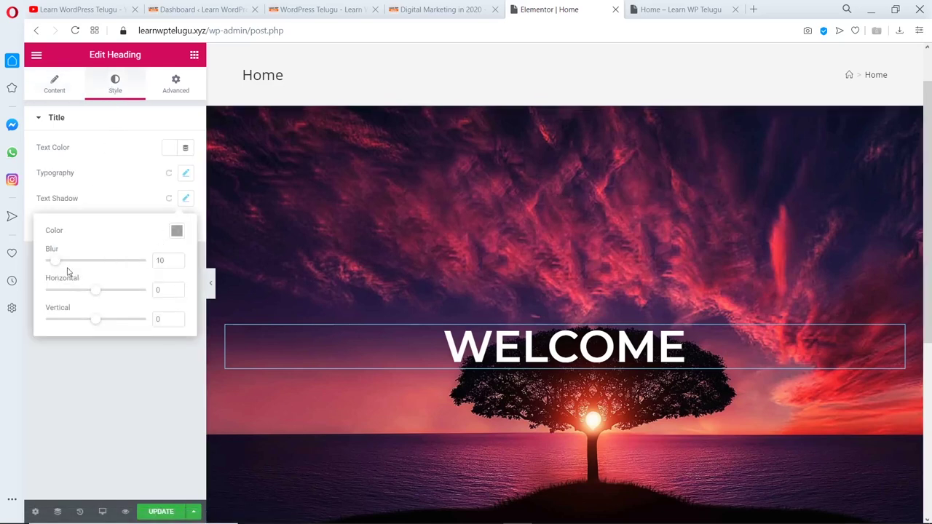
pyautogui.moveTo(60, 264)
pyautogui.mouseDown()
pyautogui.moveTo(117, 265)
pyautogui.moveTo(64, 267)
pyautogui.mouseUp()
# Duplicate the Welcome heading and move the copy into a new single-column section below the background section.
pyautogui.scroll(-1, 744, 289)
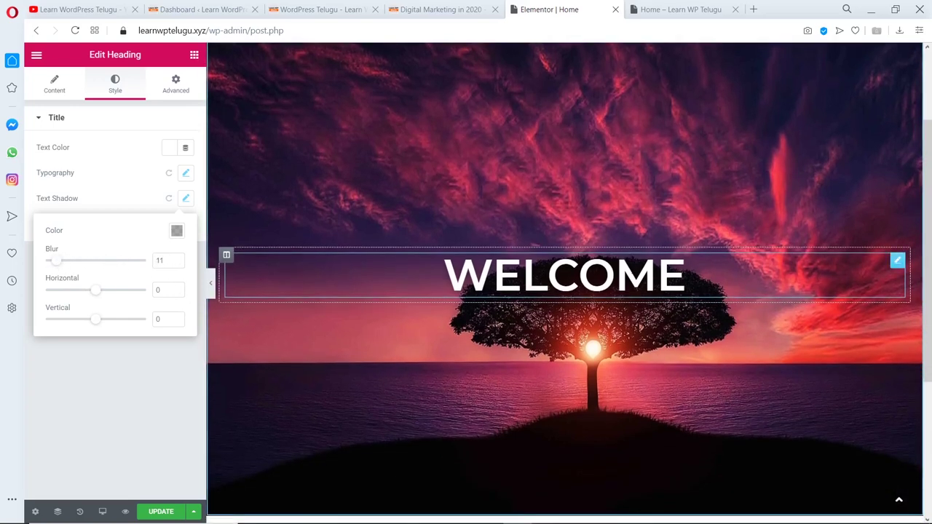
pyautogui.rightClick(899, 265)
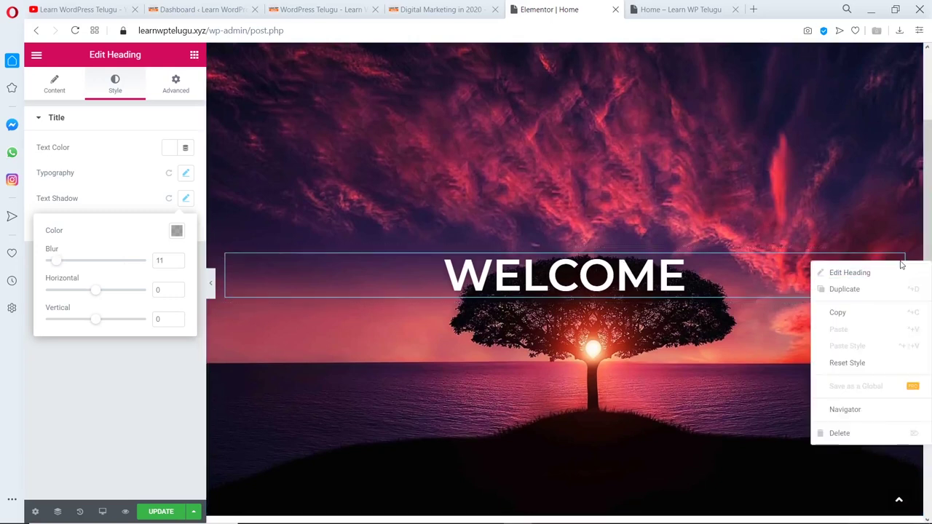
pyautogui.click(848, 290)
pyautogui.scroll(-2, 847, 288)
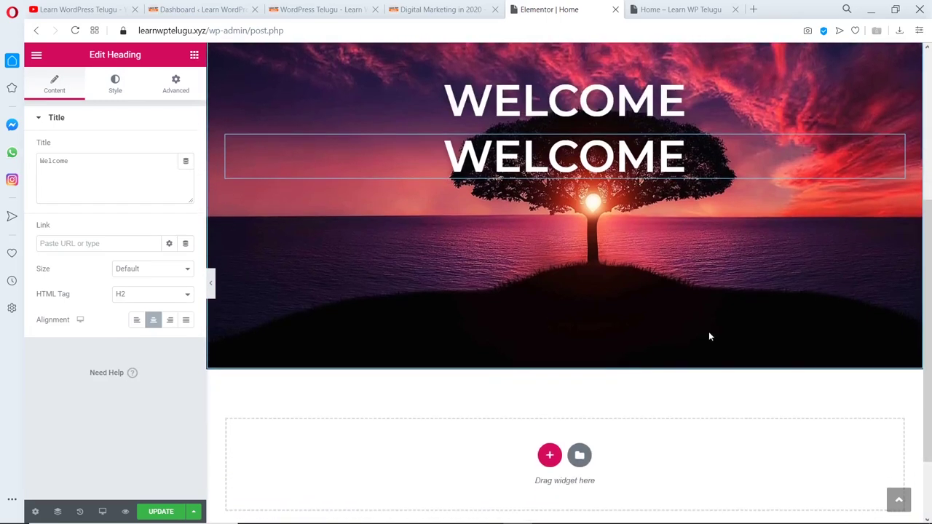
pyautogui.click(548, 456)
pyautogui.click(415, 483)
pyautogui.moveTo(894, 144); pyautogui.dragTo(574, 387)
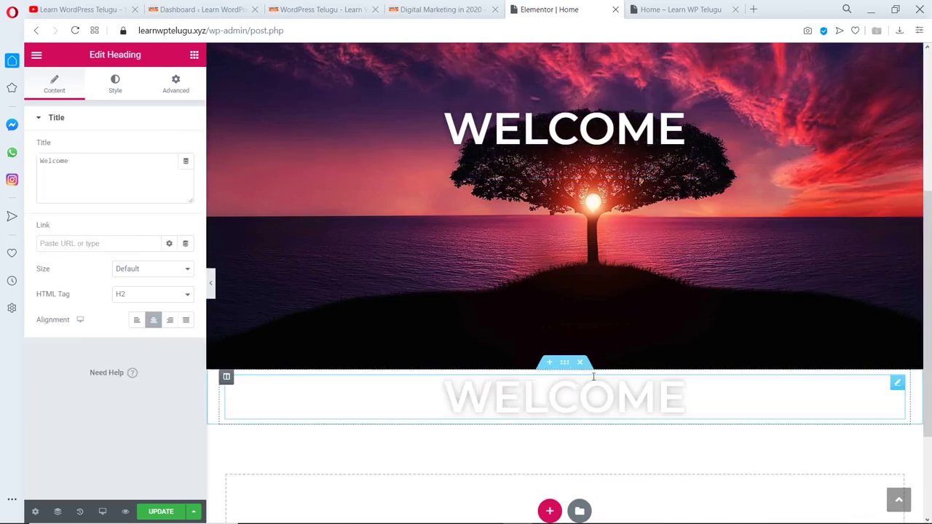
# Experiment with the copied heading's text shadow blur and offset, and delete the section holding the copy.
pyautogui.click(115, 81)
pyautogui.click(185, 199)
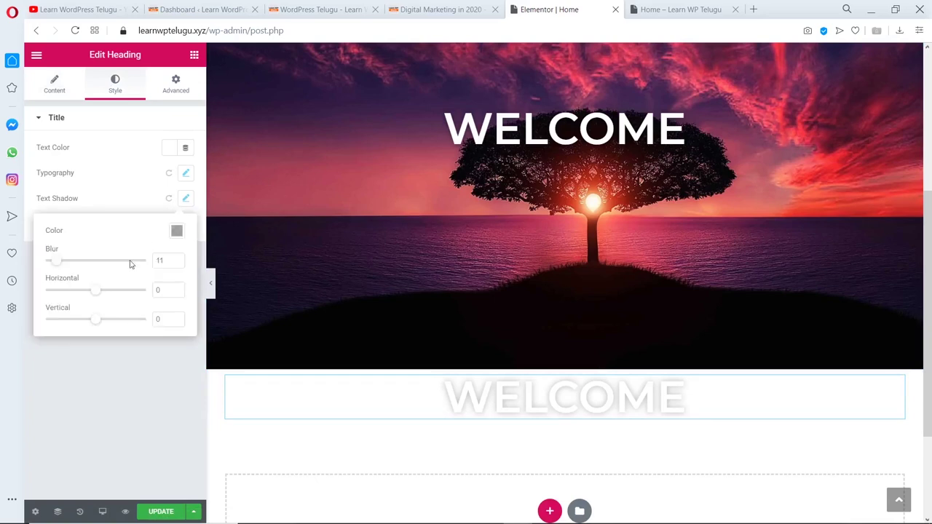
pyautogui.moveTo(58, 265); pyautogui.dragTo(95, 333)
pyautogui.click(122, 188)
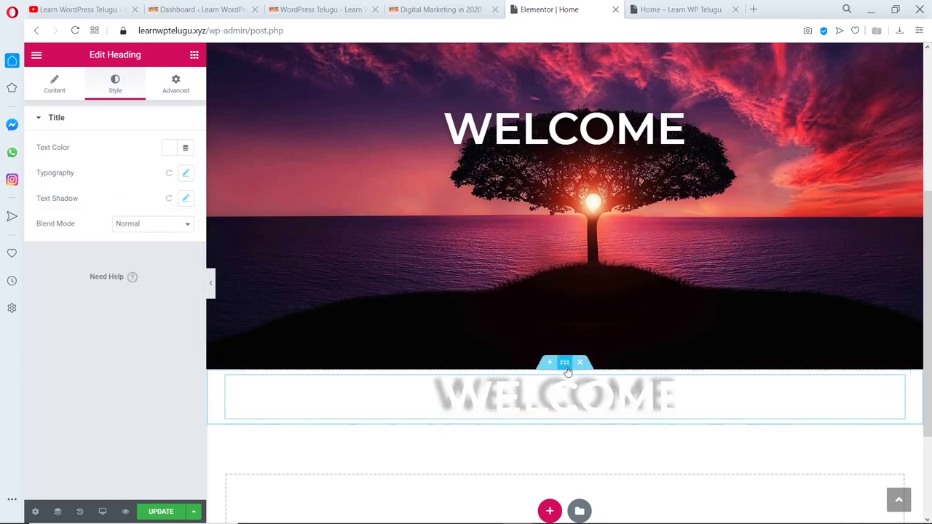
pyautogui.click(579, 366)
pyautogui.scroll(-1, 874, 350)
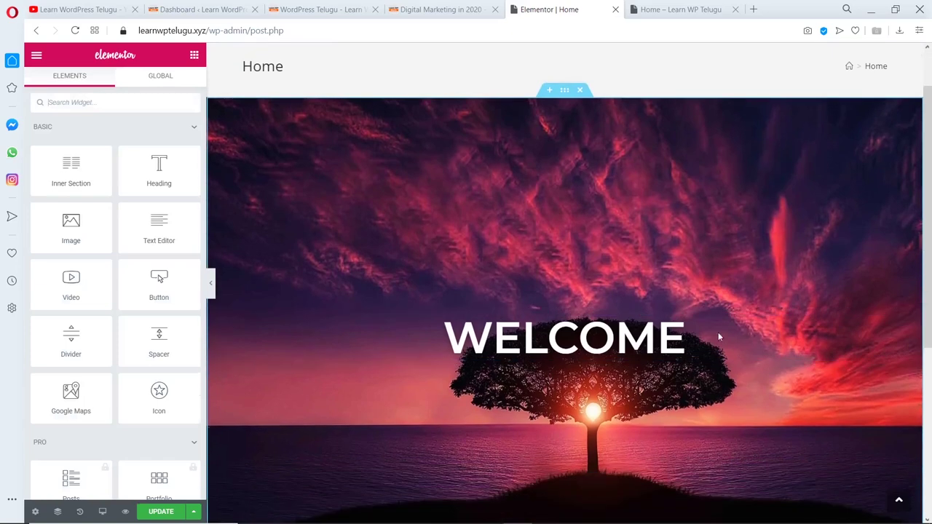
# Give the Welcome heading a 10 px top margin, unlinking the sides and setting right, bottom and left to 0.
pyautogui.click(896, 314)
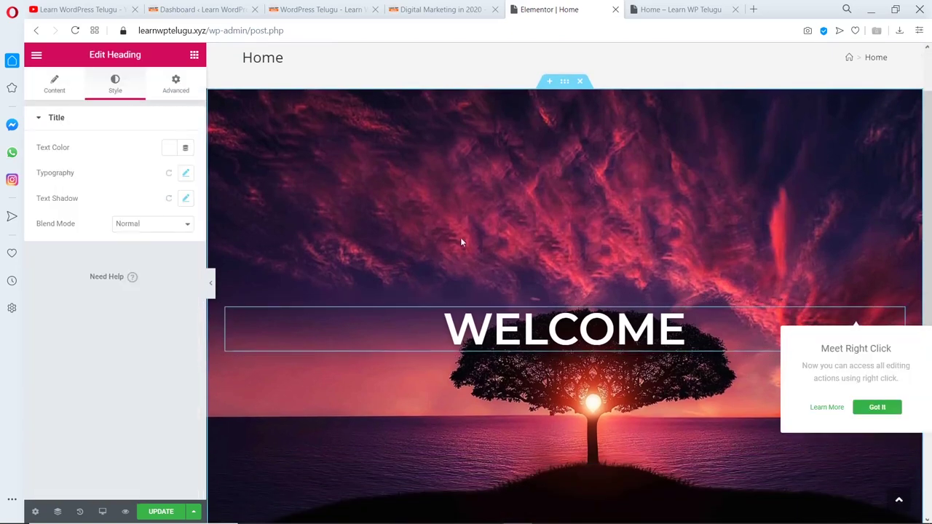
pyautogui.click(175, 85)
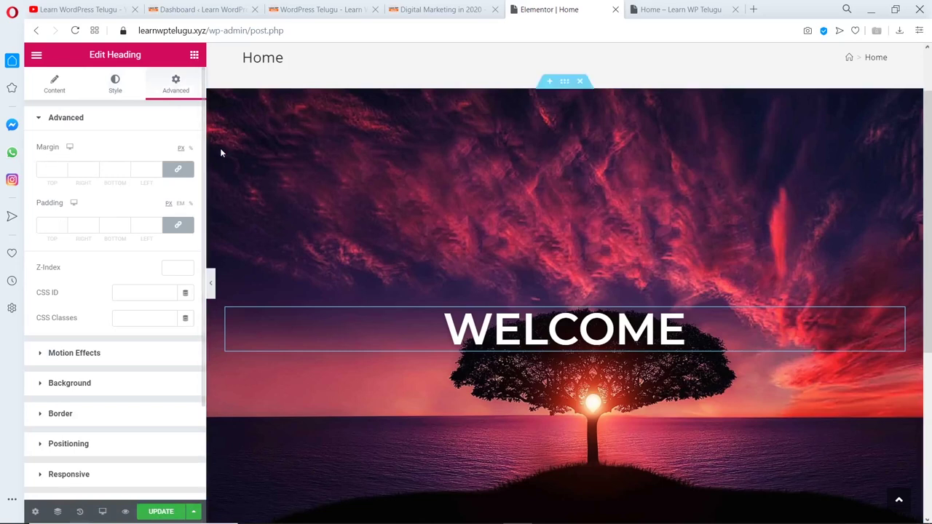
pyautogui.click(46, 170)
pyautogui.write('10')
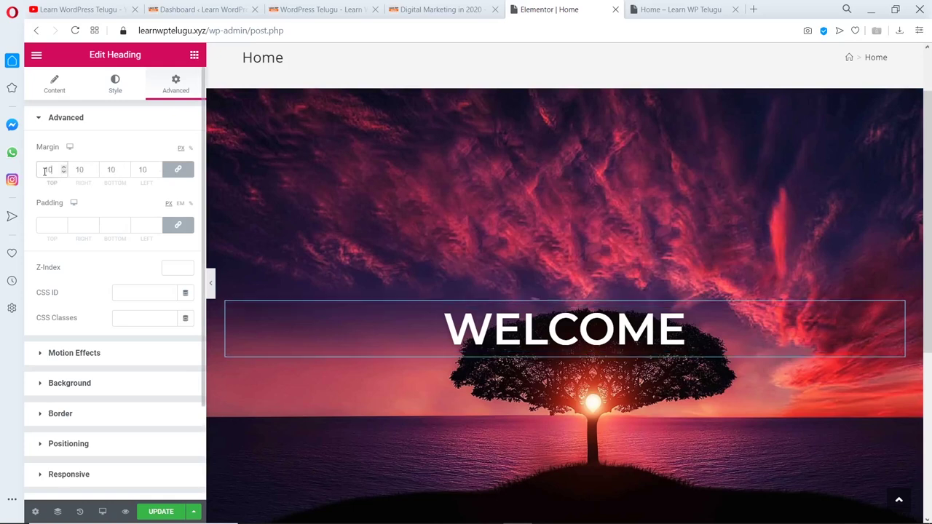
pyautogui.click(178, 169)
pyautogui.doubleClick(75, 170)
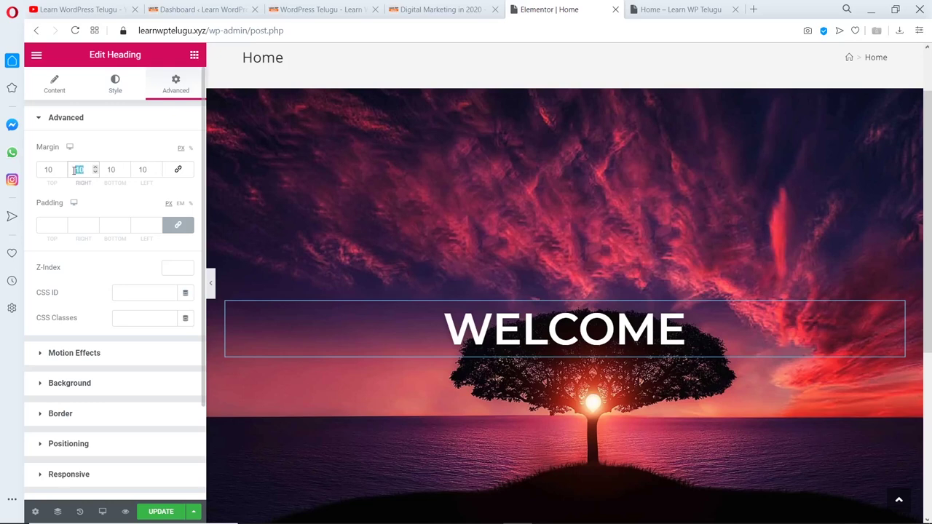
pyautogui.write('0')
pyautogui.press('Tab')
pyautogui.write('0')
pyautogui.press('Tab')
pyautogui.write('0')
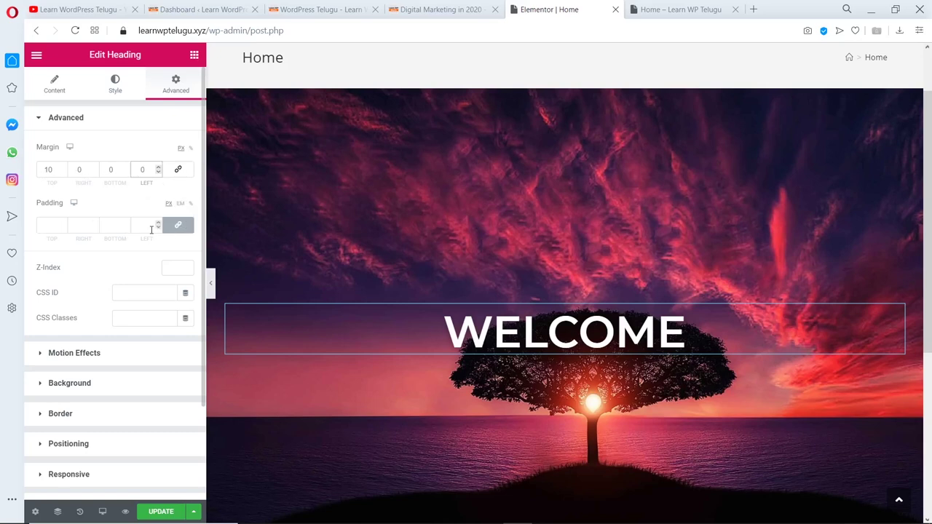
# Set the Welcome heading's entrance animation to Fade In.
pyautogui.scroll(-1, 177, 224)
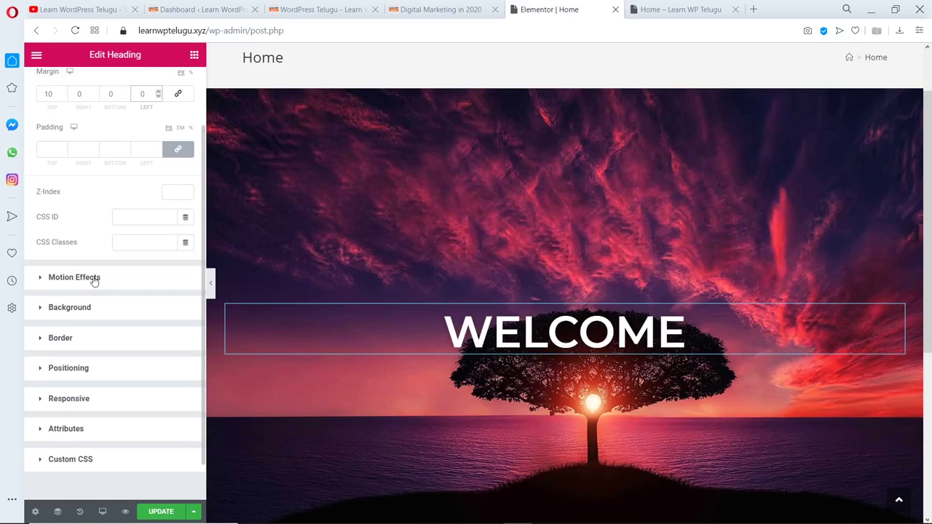
pyautogui.click(94, 281)
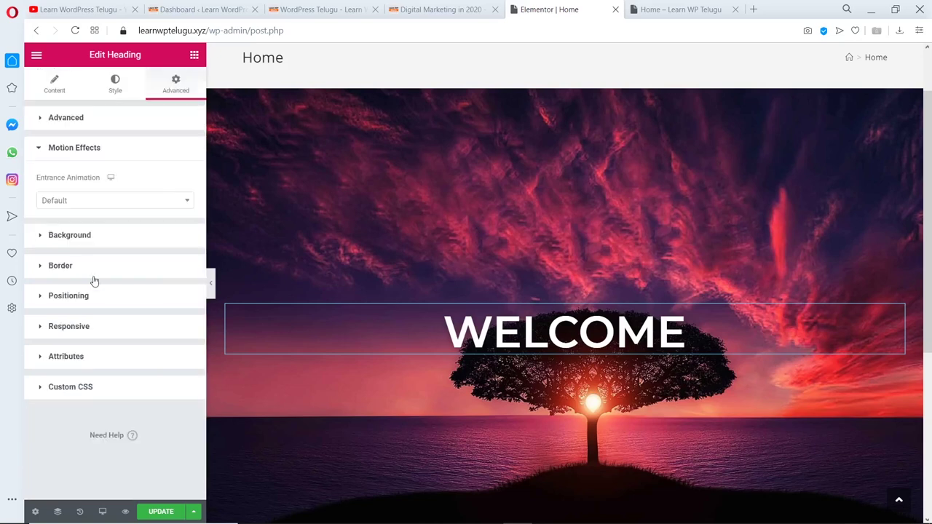
pyautogui.click(134, 208)
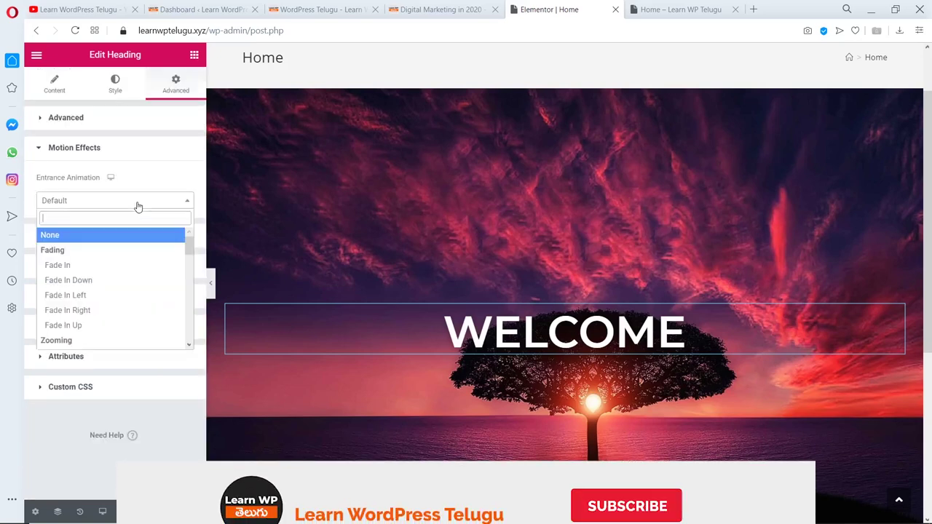
pyautogui.click(91, 268)
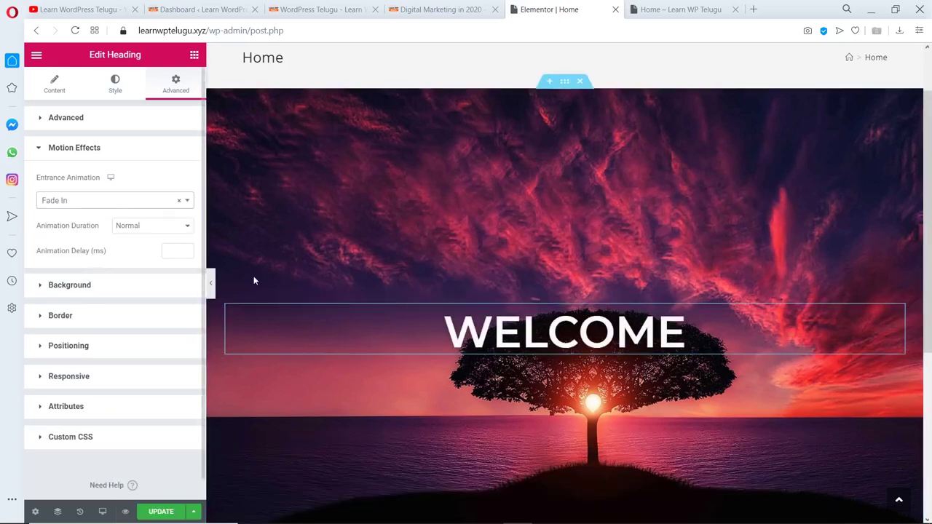
# Check the live Home page, return to the Elementor editor and keep the heading's animation duration at Normal.
pyautogui.click(648, 9)
pyautogui.scroll(-2, 596, 113)
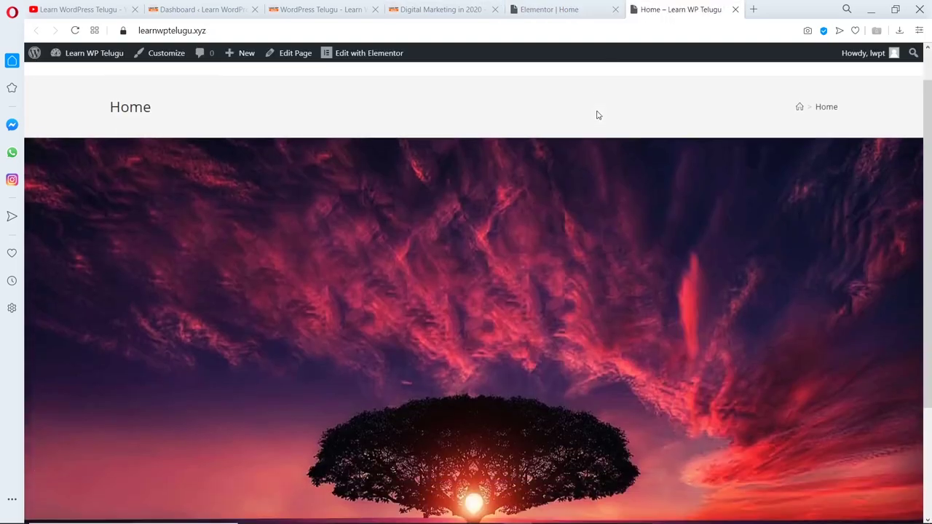
pyautogui.click(573, 6)
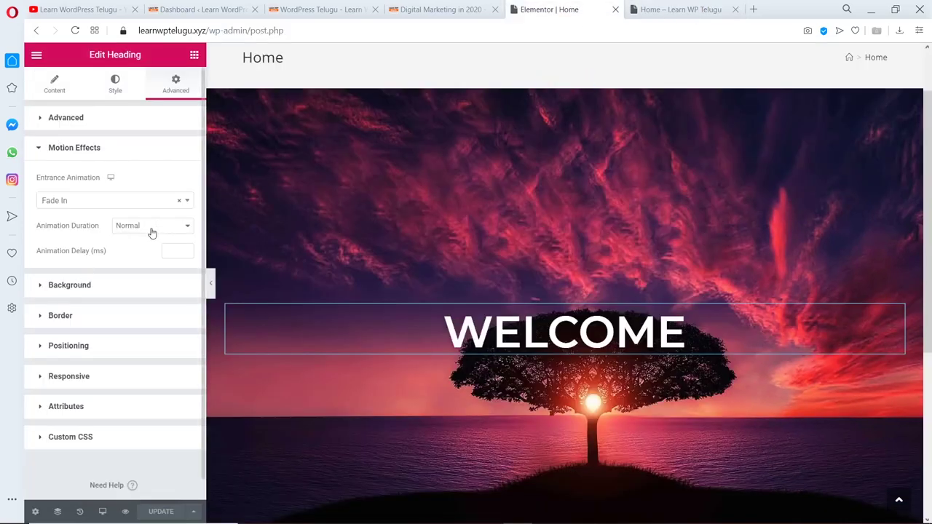
pyautogui.click(152, 227)
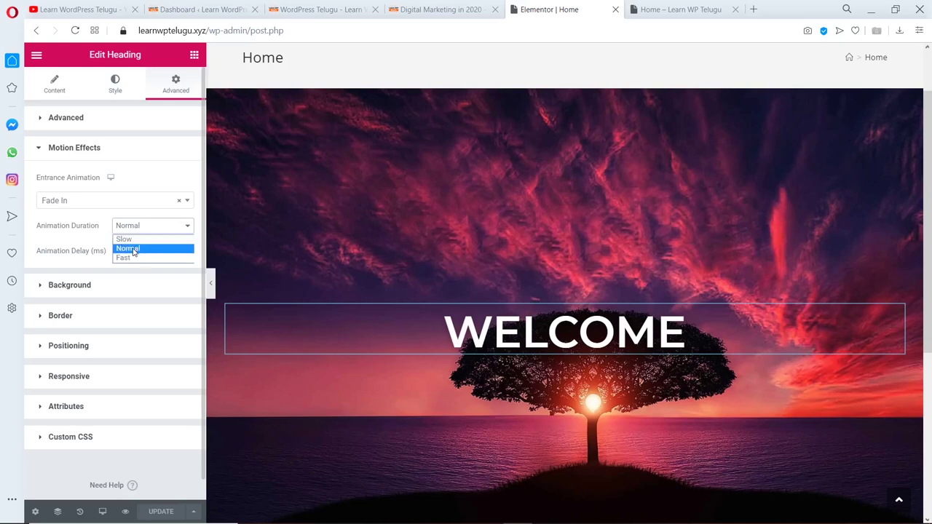
pyautogui.click(133, 250)
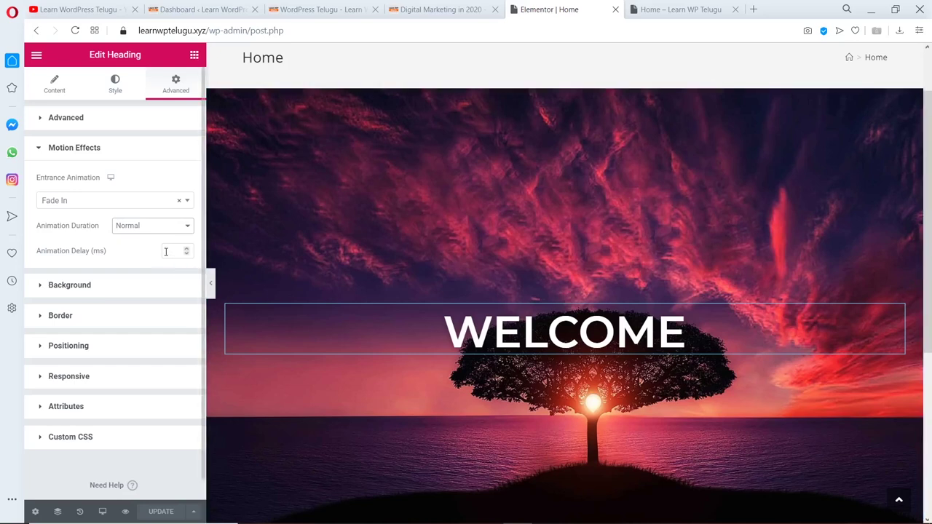
# Add a Text Editor widget below the Welcome heading and replace its placeholder text with "Welcome to Elementor Tutorial".
pyautogui.click(195, 55)
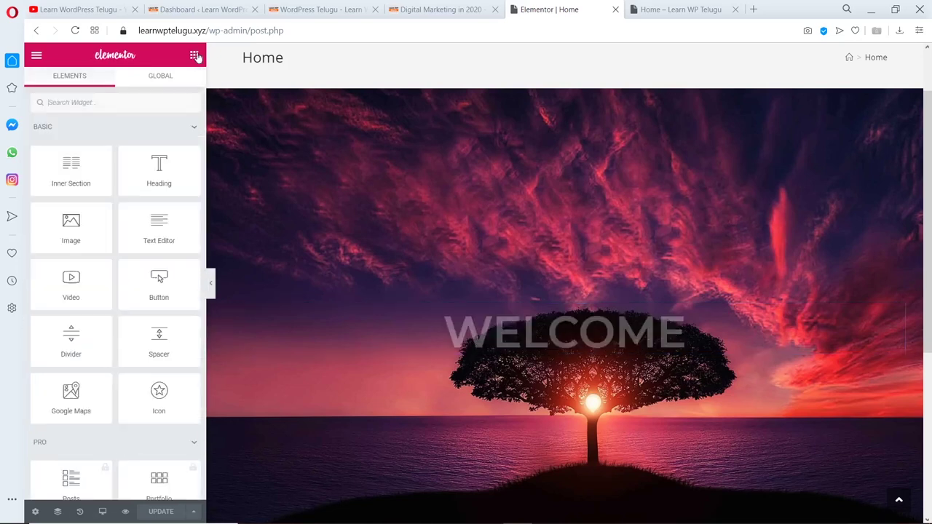
pyautogui.moveTo(163, 233); pyautogui.dragTo(559, 351)
pyautogui.tripleClick(73, 246)
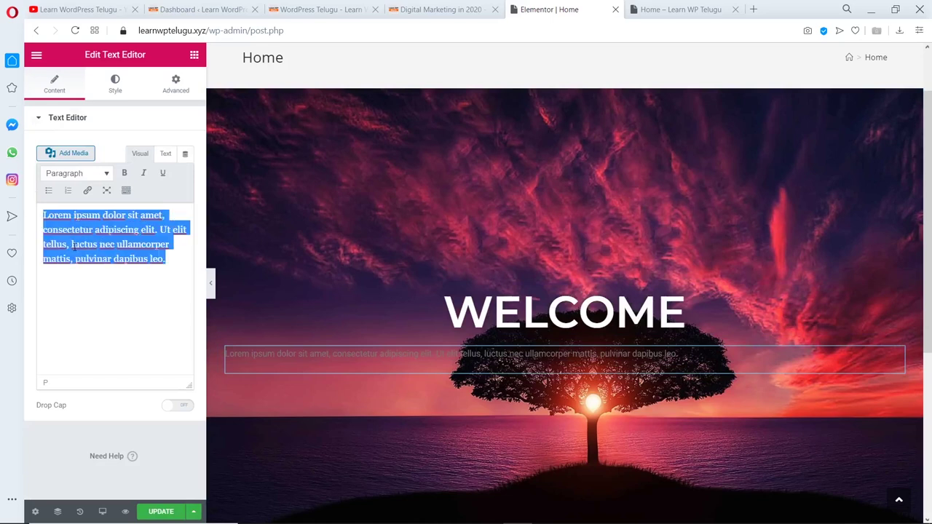
pyautogui.write('Welcome ')
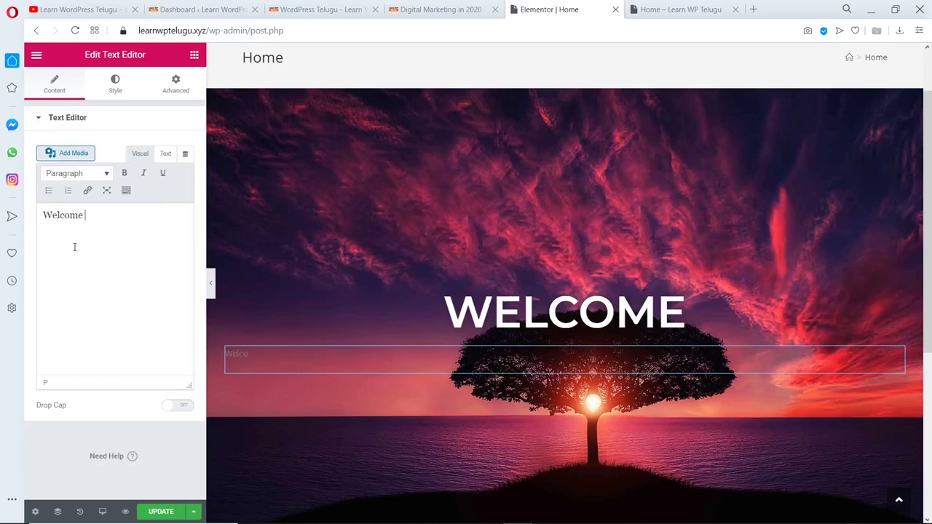
pyautogui.write('to Elementor Tutorial')
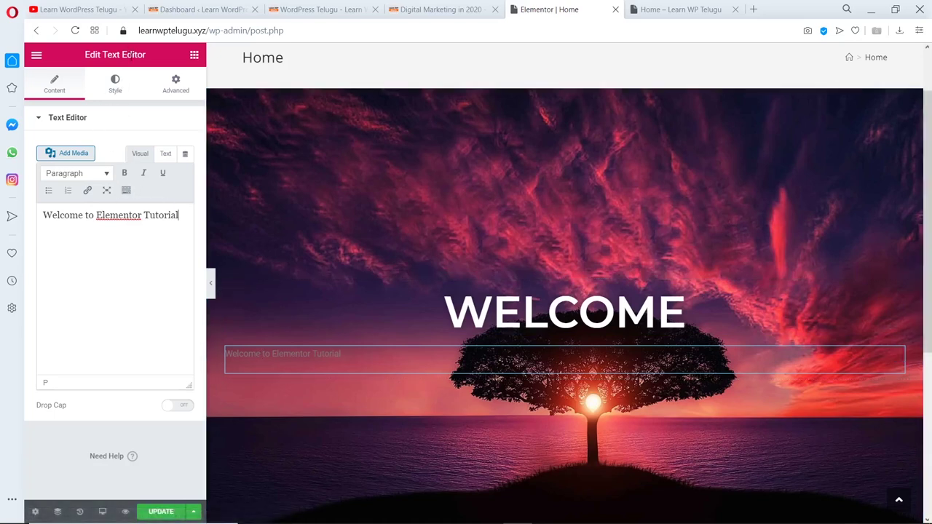
# Center-align the new text below the heading and set its color to white.
pyautogui.click(125, 85)
pyautogui.click(153, 148)
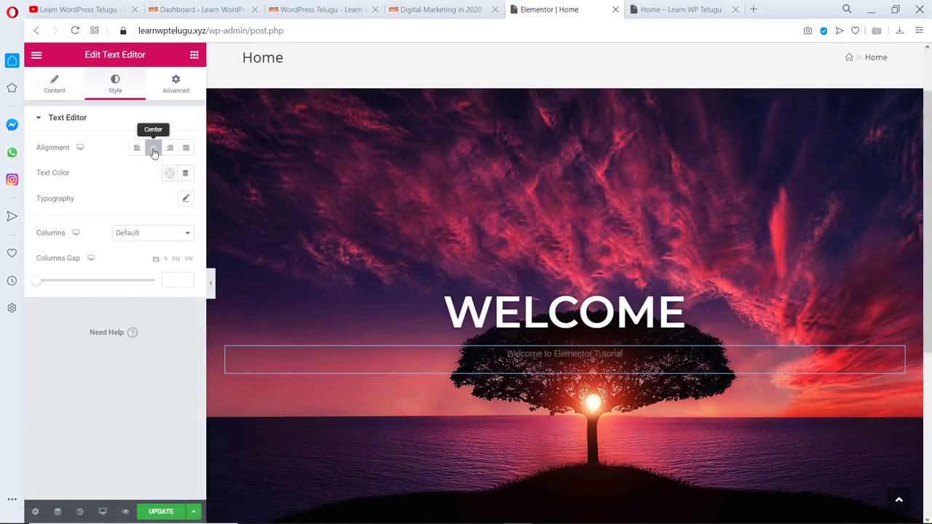
pyautogui.click(169, 172)
pyautogui.moveTo(123, 243); pyautogui.dragTo(65, 184)
pyautogui.click(65, 185)
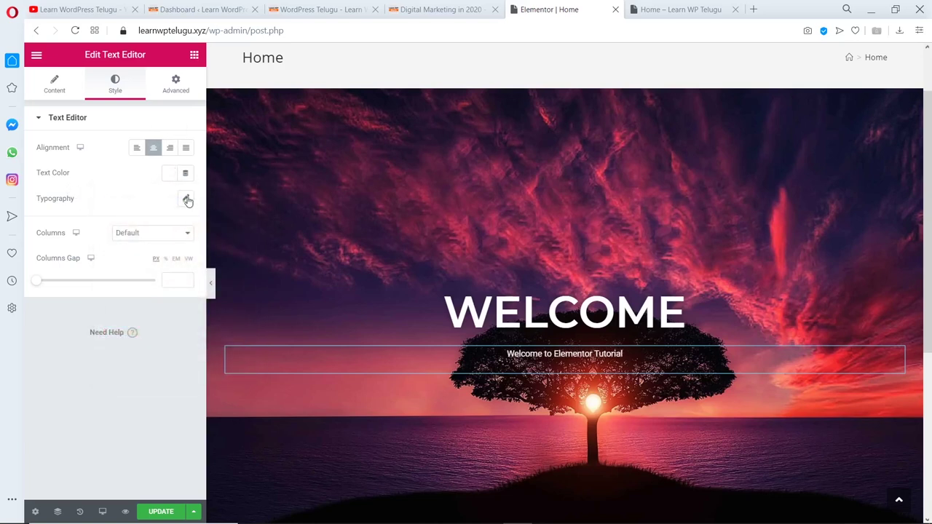
# Set the text's typography to the Montserrat family, size 25 px and weight 600.
pyautogui.click(187, 199)
pyautogui.click(128, 233)
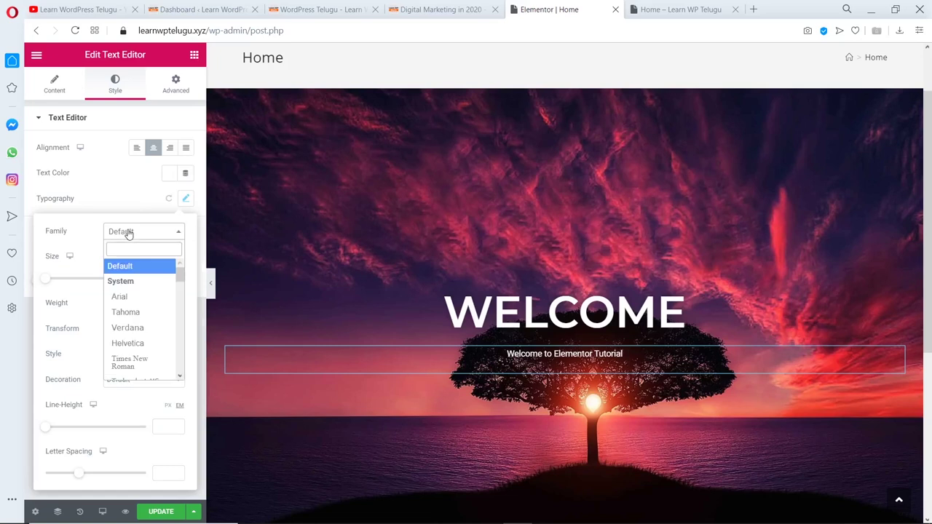
pyautogui.write('mont')
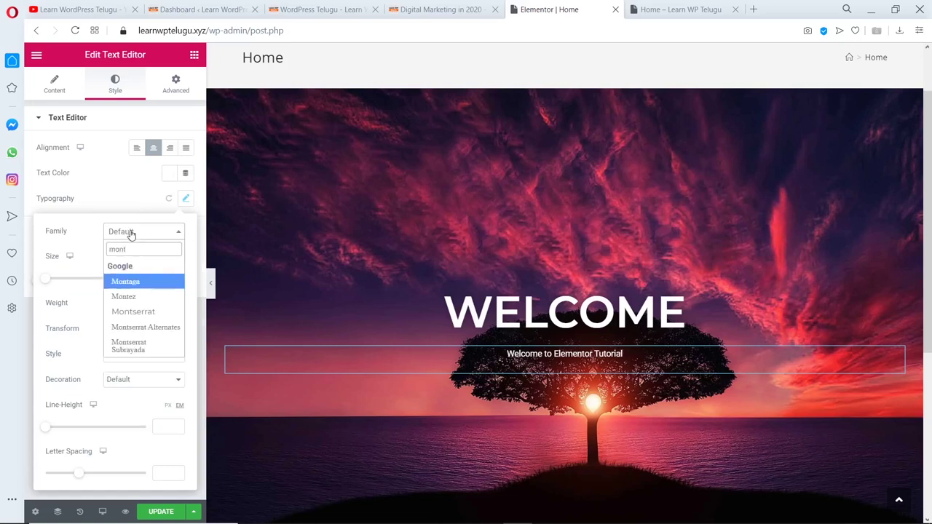
pyautogui.click(140, 312)
pyautogui.moveTo(42, 286); pyautogui.dragTo(58, 283)
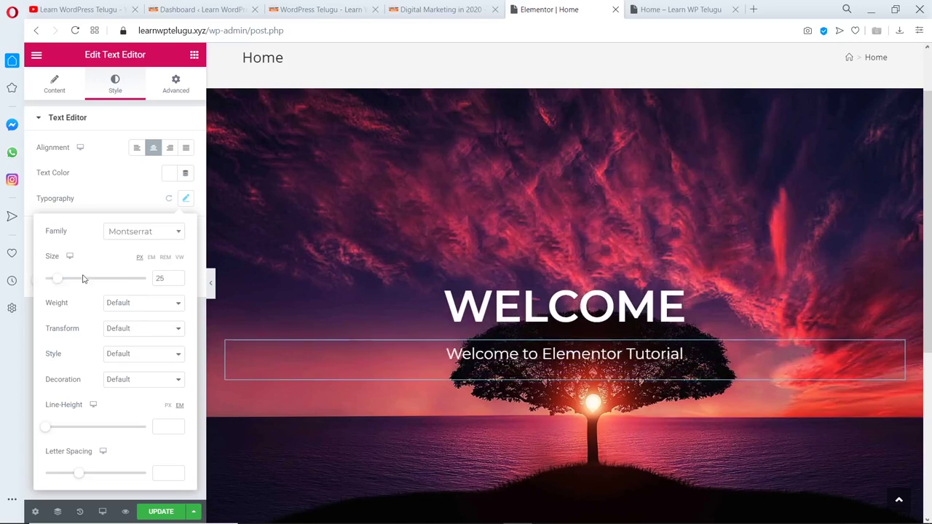
pyautogui.click(110, 304)
pyautogui.click(120, 364)
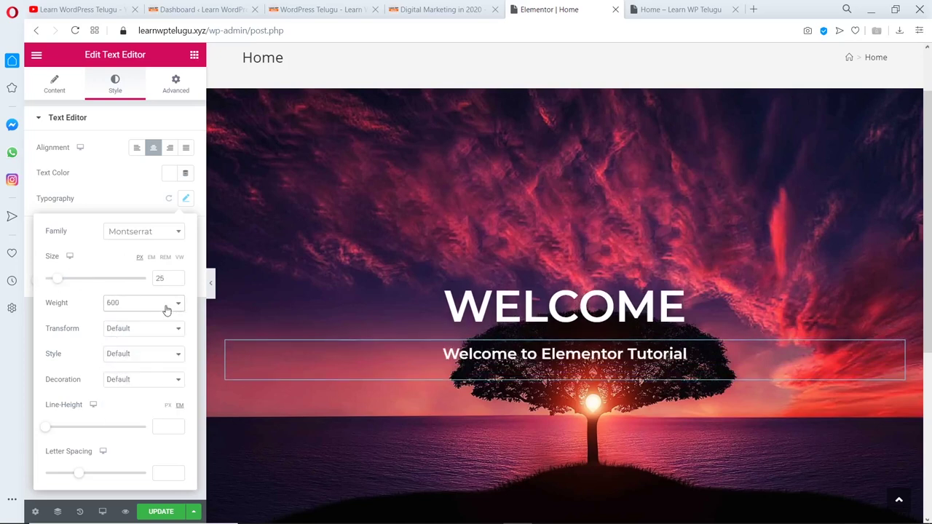
pyautogui.click(113, 205)
# Give the text a Fade In Up entrance animation with Slow duration and a 2000 ms delay.
pyautogui.click(177, 85)
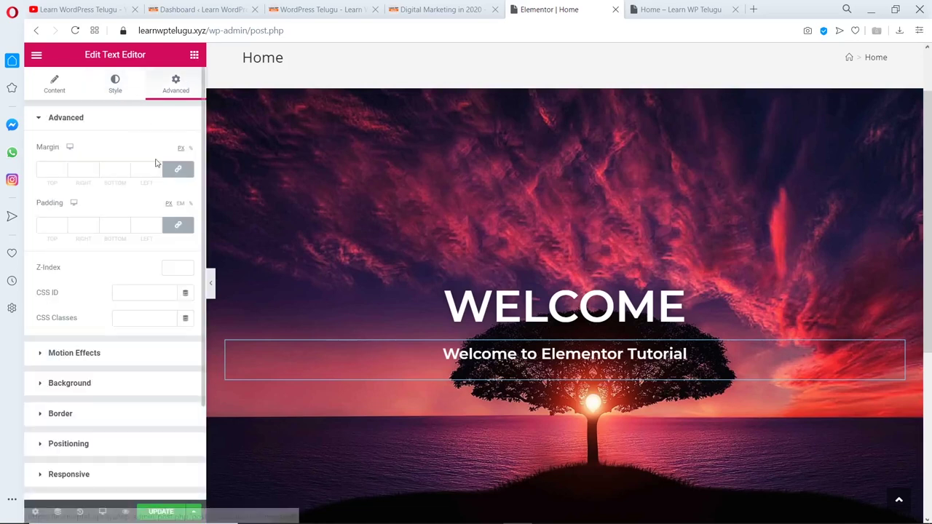
pyautogui.click(85, 354)
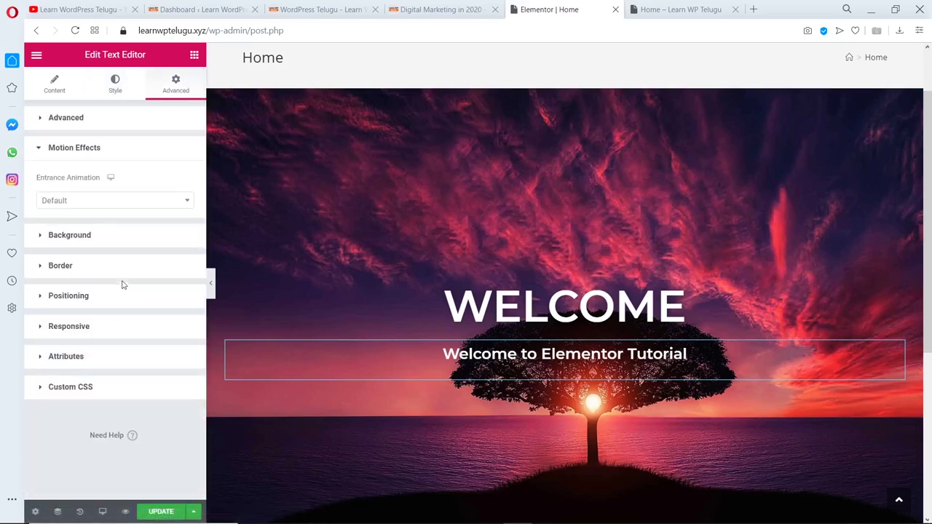
pyautogui.click(114, 202)
pyautogui.click(85, 326)
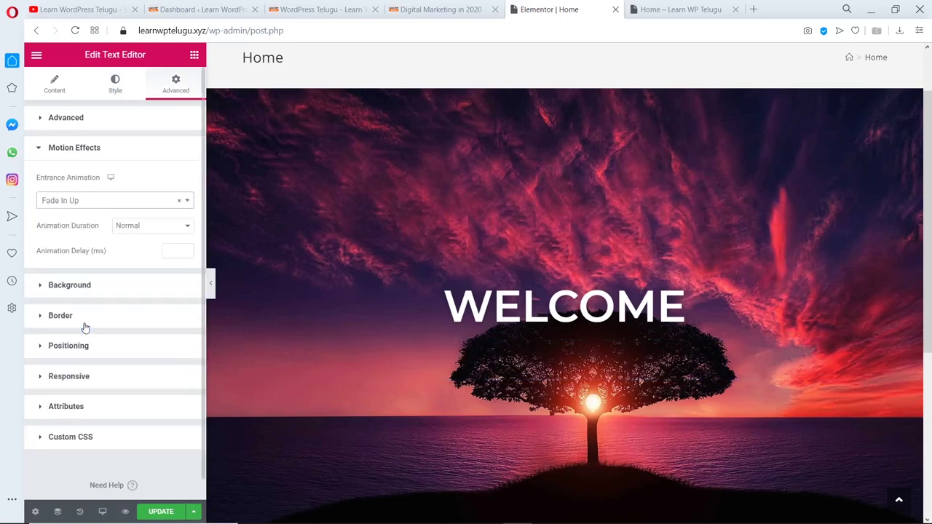
pyautogui.click(163, 230)
pyautogui.click(132, 240)
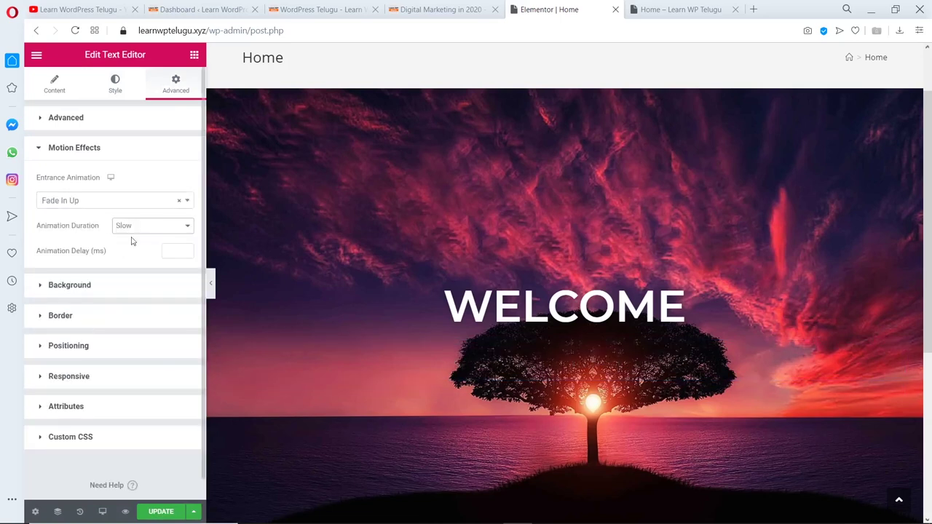
pyautogui.click(170, 250)
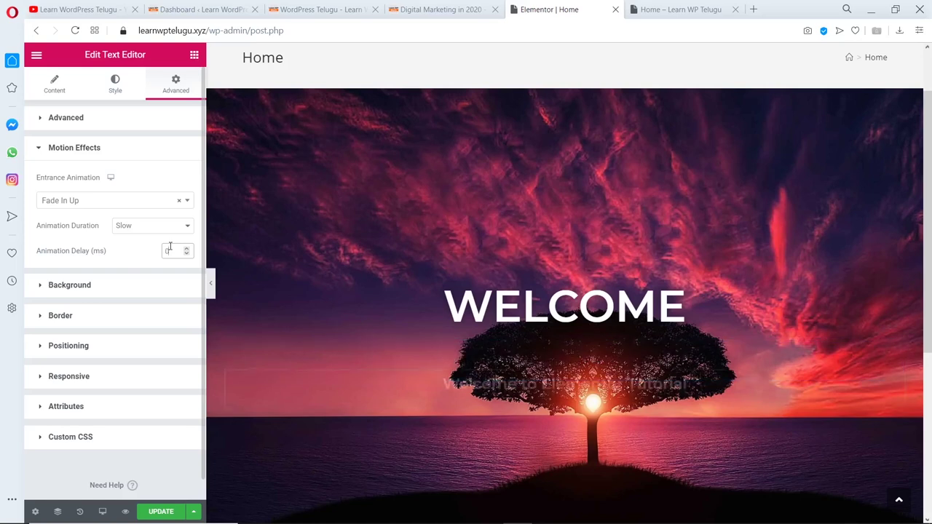
pyautogui.write('2000')
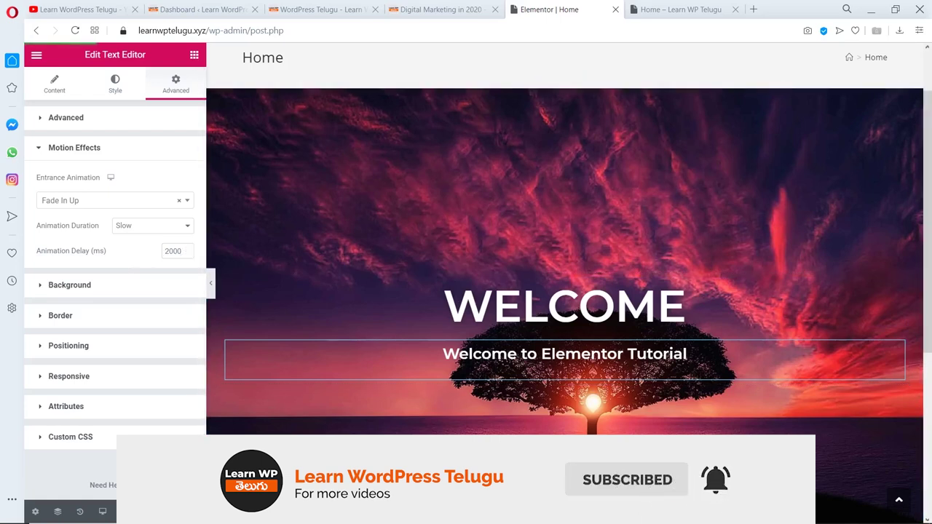
# View the heading and text animations on the live Home page and return to the Elementor editor.
pyautogui.click(685, 9)
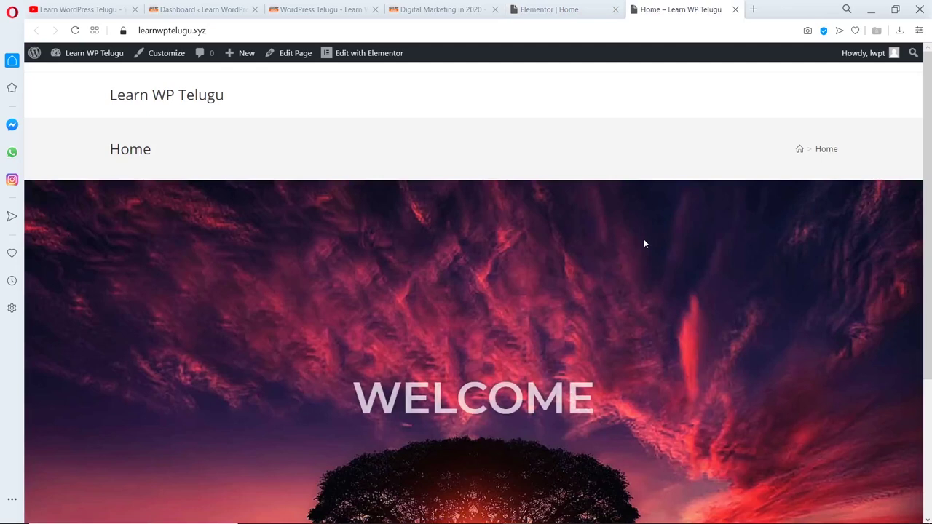
pyautogui.scroll(-1, 643, 244)
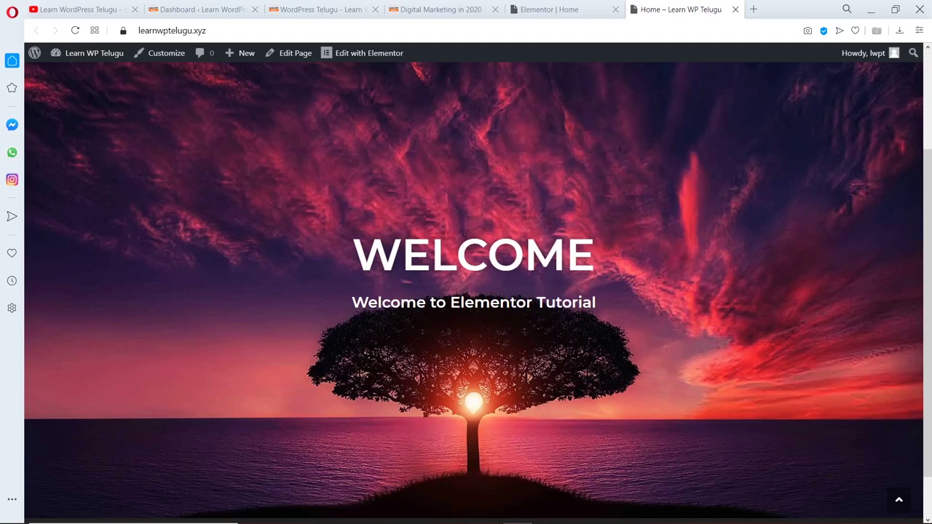
pyautogui.click(537, 6)
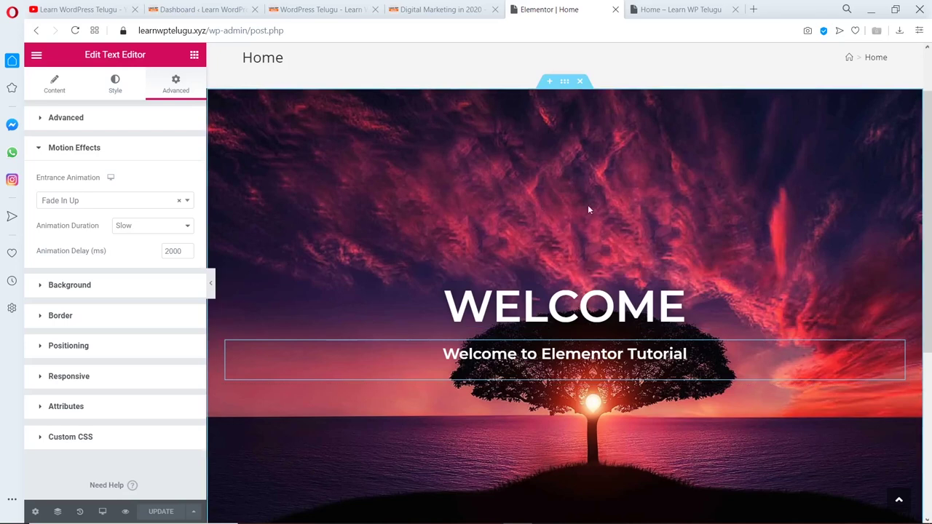
# Add a classic black (#000000) background overlay with 0.46 opacity to the Welcome section and update the page.
pyautogui.click(565, 81)
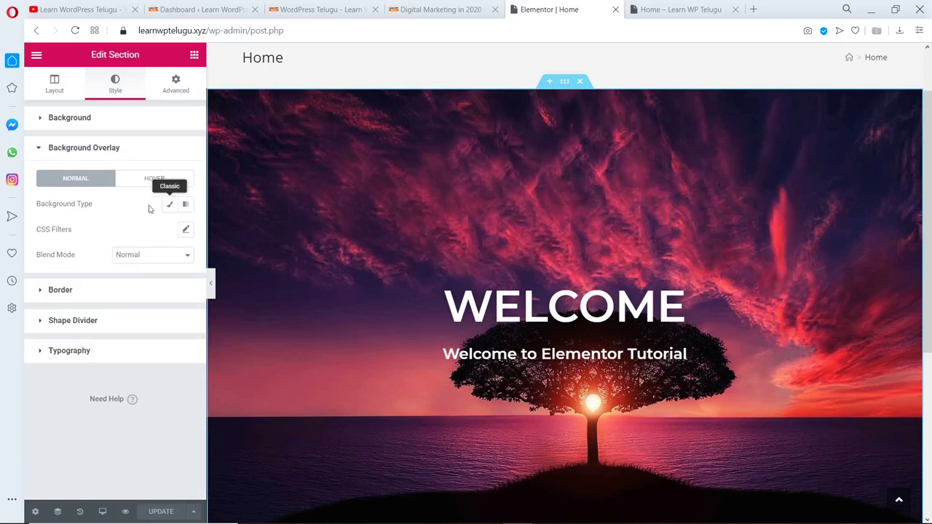
pyautogui.click(116, 147)
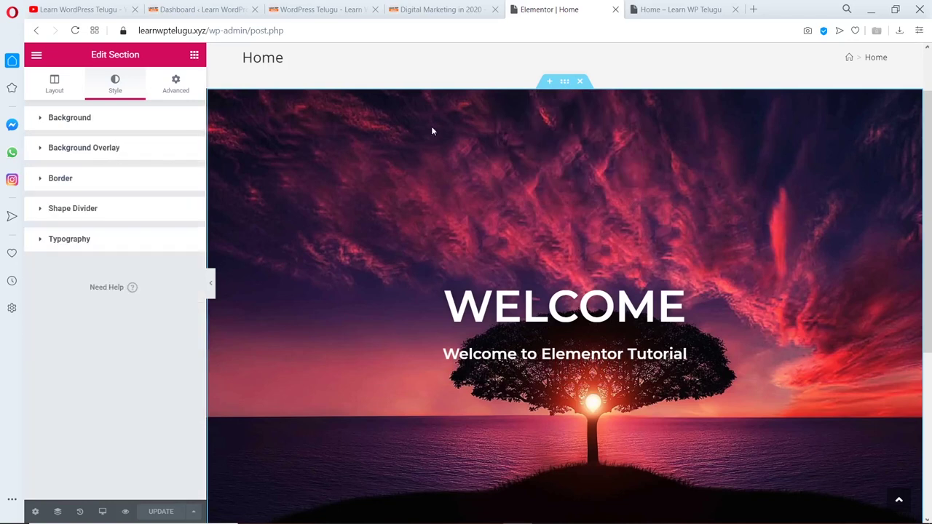
pyautogui.click(57, 156)
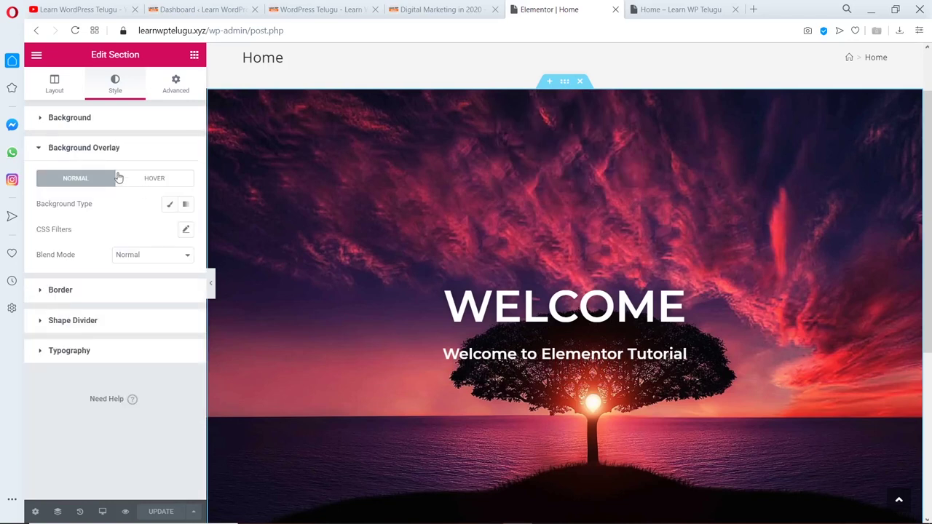
pyautogui.click(169, 207)
pyautogui.click(134, 291)
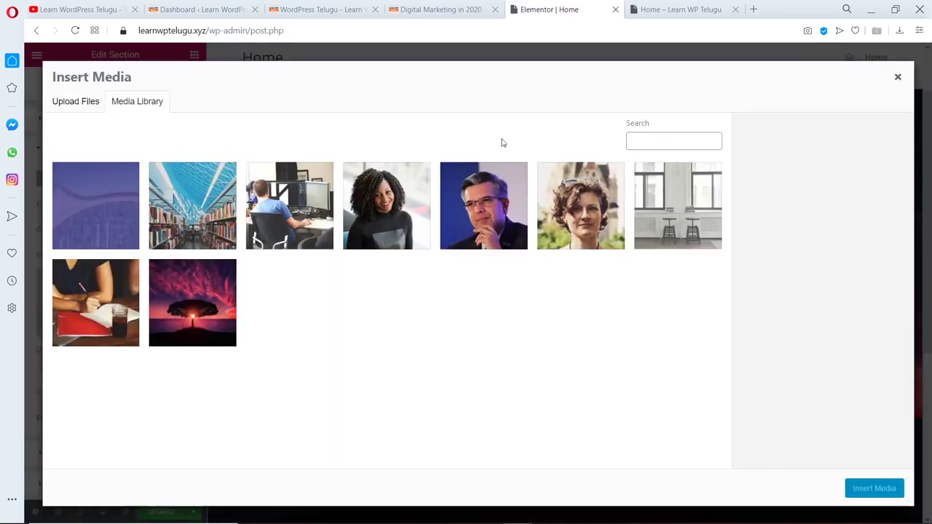
pyautogui.click(898, 76)
pyautogui.click(168, 231)
pyautogui.moveTo(164, 313)
pyautogui.mouseDown()
pyautogui.moveTo(123, 355)
pyautogui.moveTo(246, 284)
pyautogui.moveTo(245, 309)
pyautogui.moveTo(192, 329)
pyautogui.moveTo(160, 323)
pyautogui.moveTo(104, 364)
pyautogui.moveTo(95, 388)
pyautogui.mouseUp()
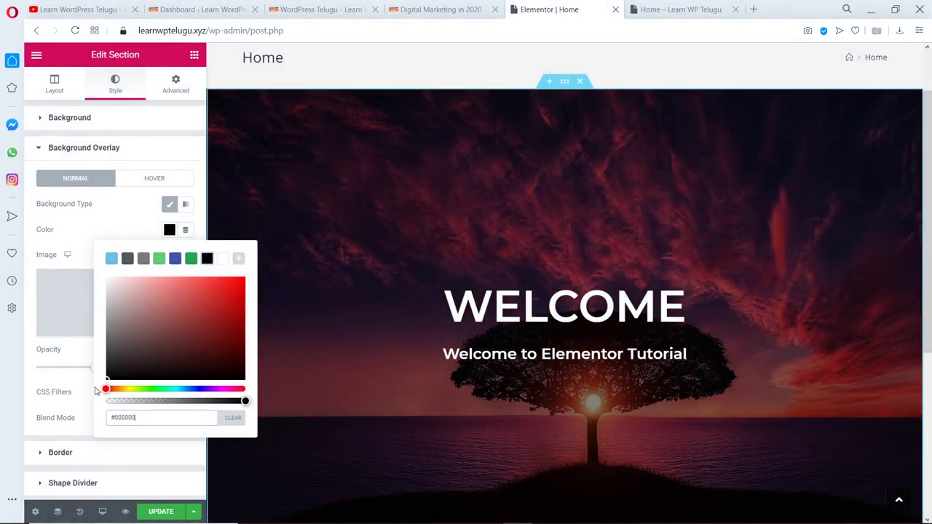
pyautogui.click(93, 219)
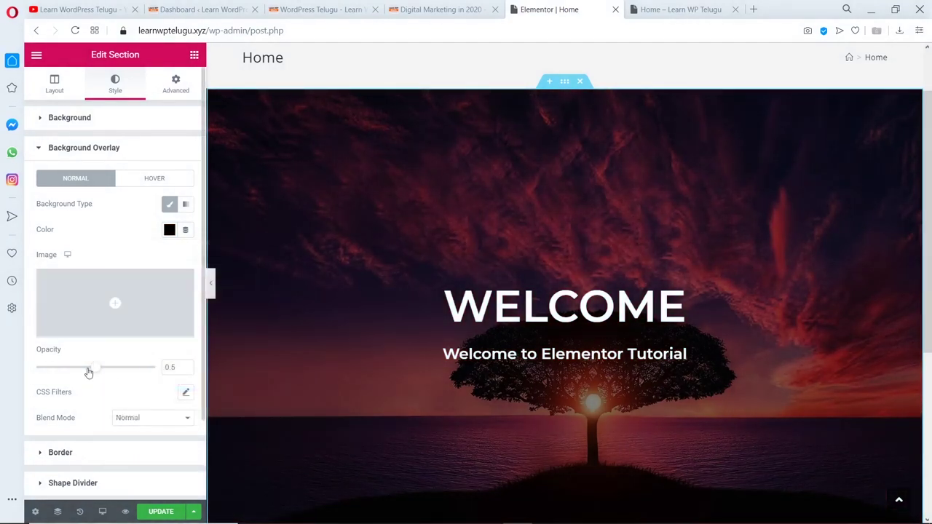
pyautogui.moveTo(95, 375)
pyautogui.mouseDown()
pyautogui.moveTo(187, 372)
pyautogui.moveTo(67, 377)
pyautogui.moveTo(91, 376)
pyautogui.mouseUp()
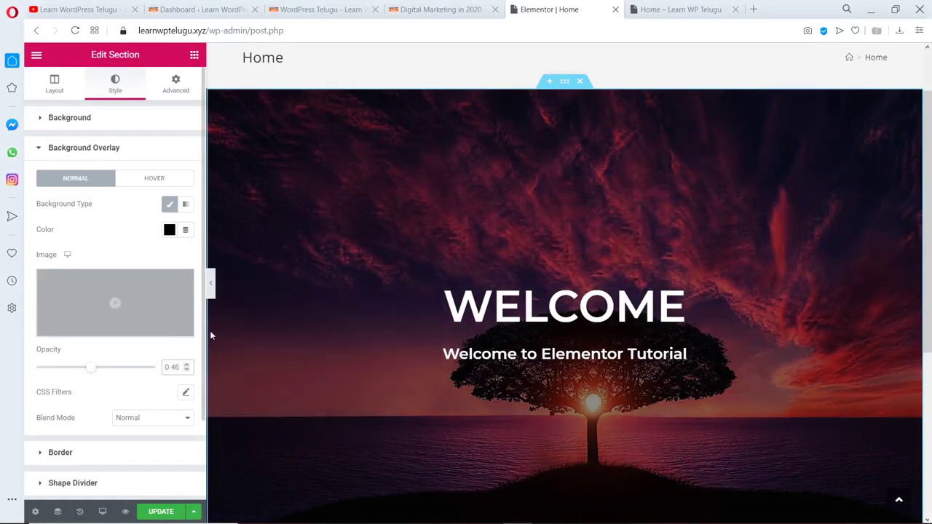
pyautogui.click(160, 511)
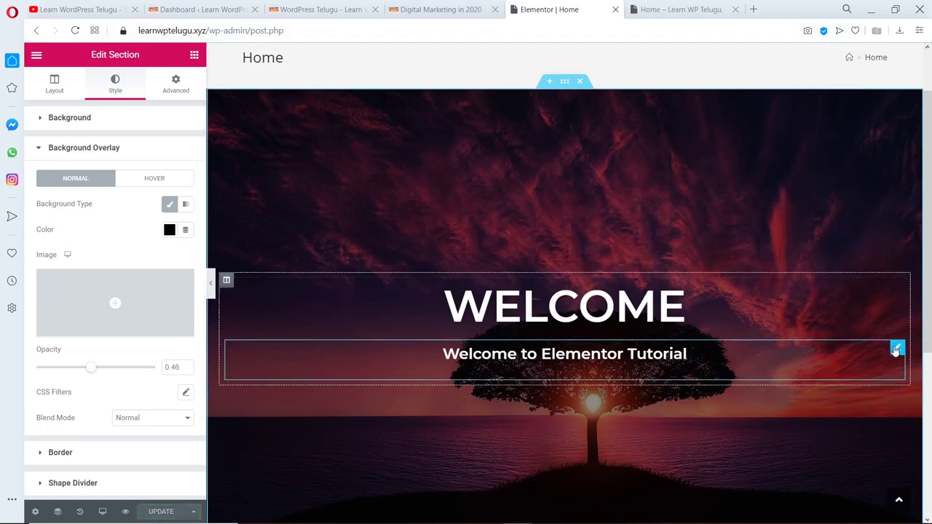
# Set the entrance animation delay of the "Welcome to Elementor Tutorial" text to 1000 ms and update the page.
pyautogui.click(896, 348)
pyautogui.doubleClick(174, 252)
pyautogui.click(176, 257)
pyautogui.press('BackSpace')
pyautogui.press('BackSpace')
pyautogui.press('BackSpace')
pyautogui.write('1000')
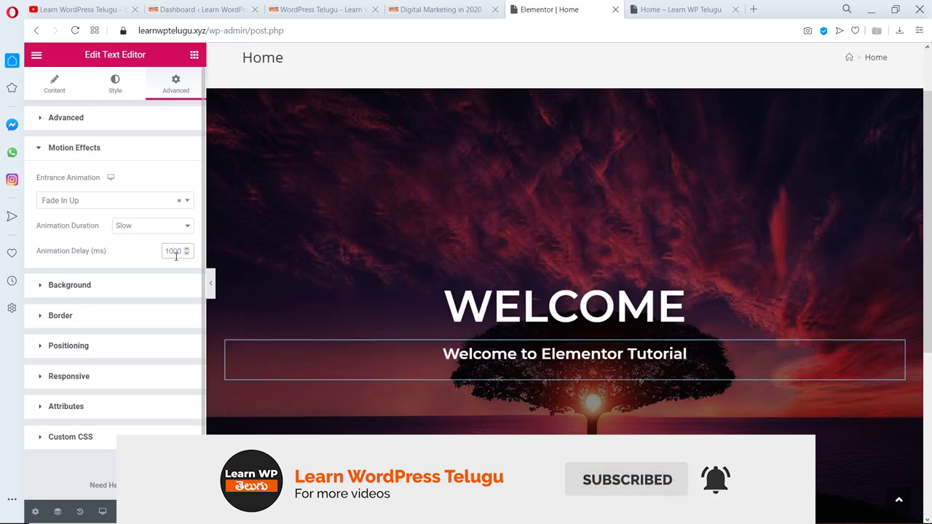
pyautogui.click(161, 511)
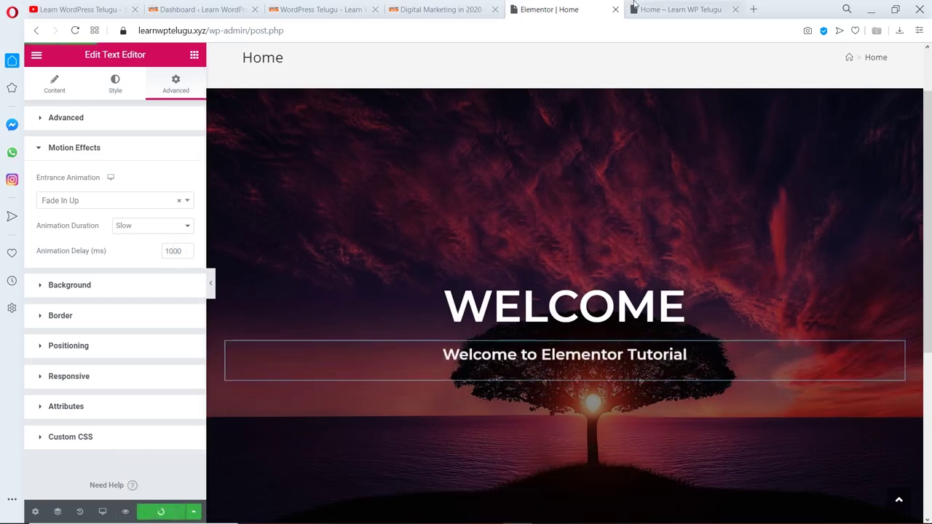
# View the overlay and text animation on the live Home page and return to the Elementor editor.
pyautogui.click(634, 6)
pyautogui.scroll(-1, 594, 121)
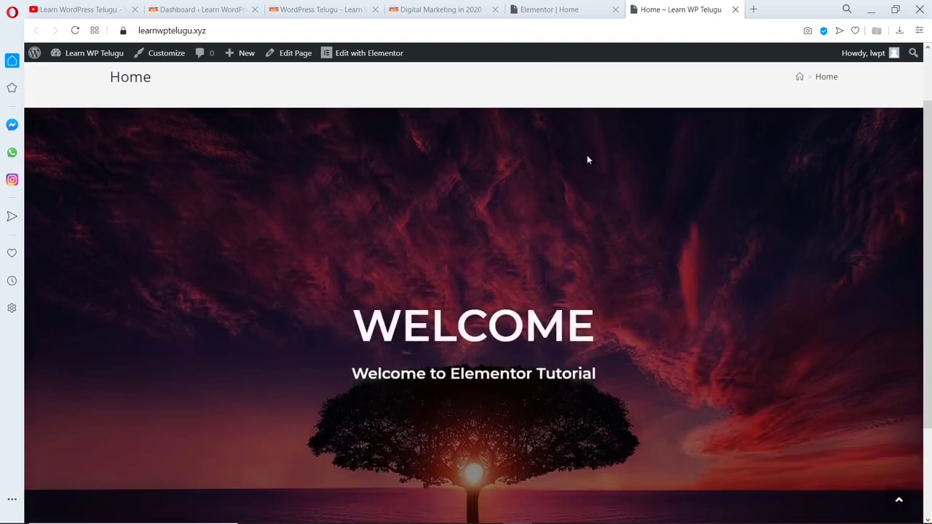
pyautogui.click(563, 9)
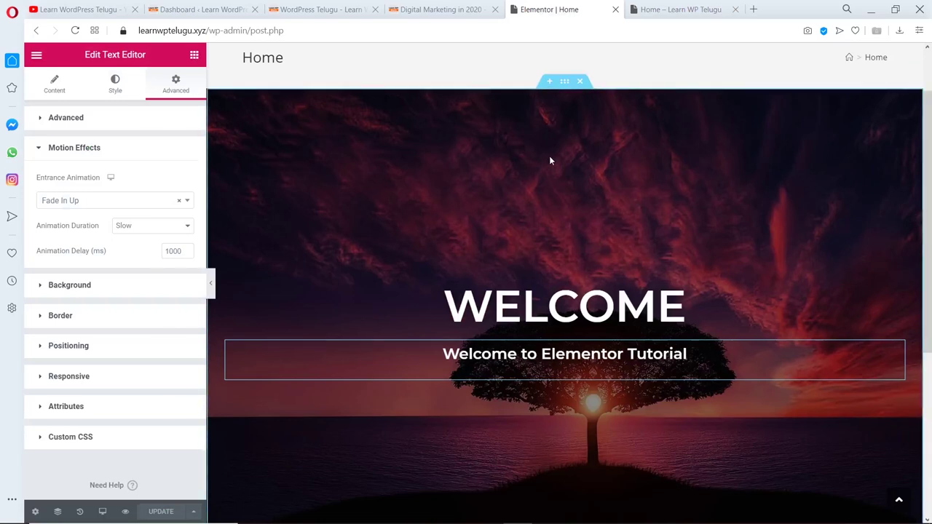
# Add a new section with three equal columns below the Welcome section.
pyautogui.scroll(-4, 553, 159)
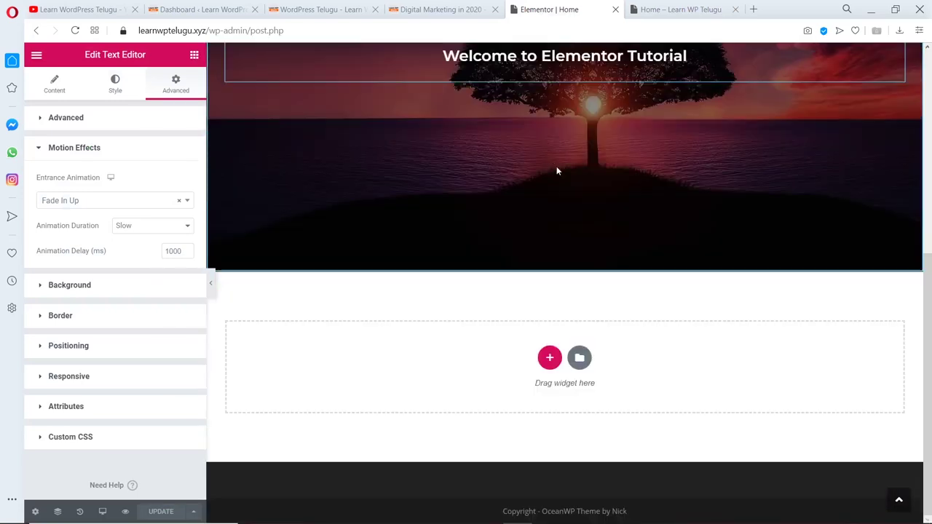
pyautogui.click(549, 364)
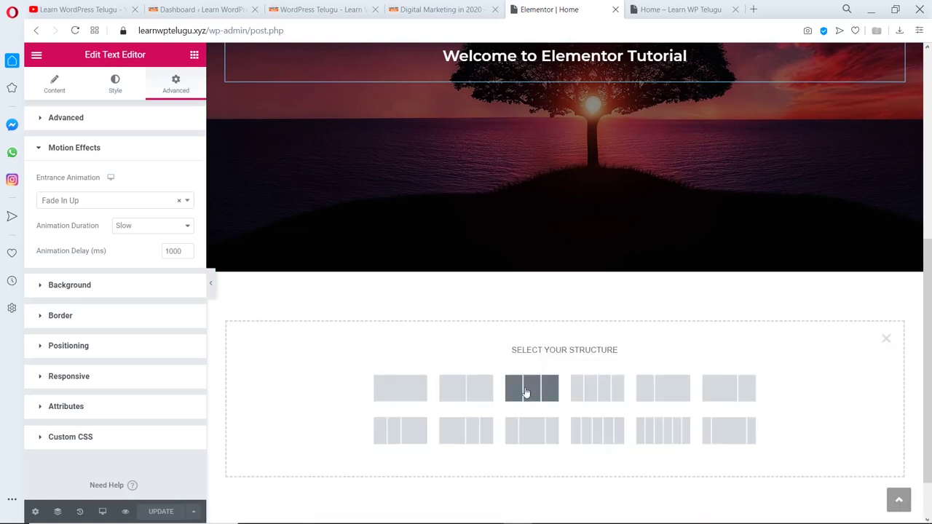
pyautogui.click(533, 394)
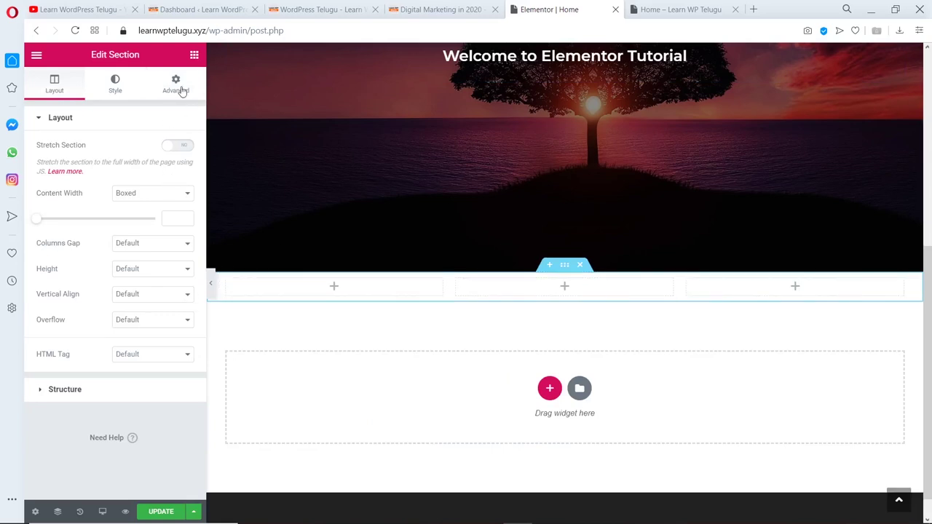
# Place an Image widget in the first column and insert teacher3.jpg from the media library.
pyautogui.click(194, 56)
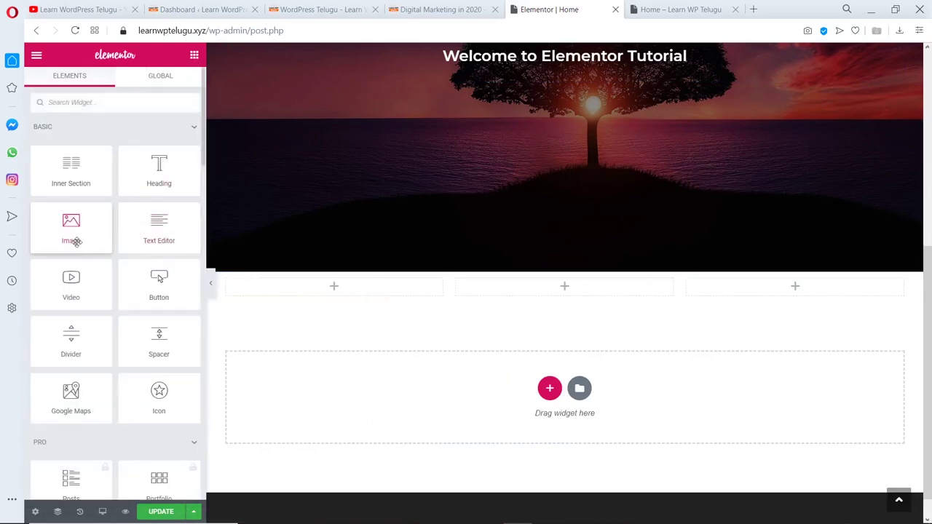
pyautogui.moveTo(68, 229); pyautogui.dragTo(328, 289)
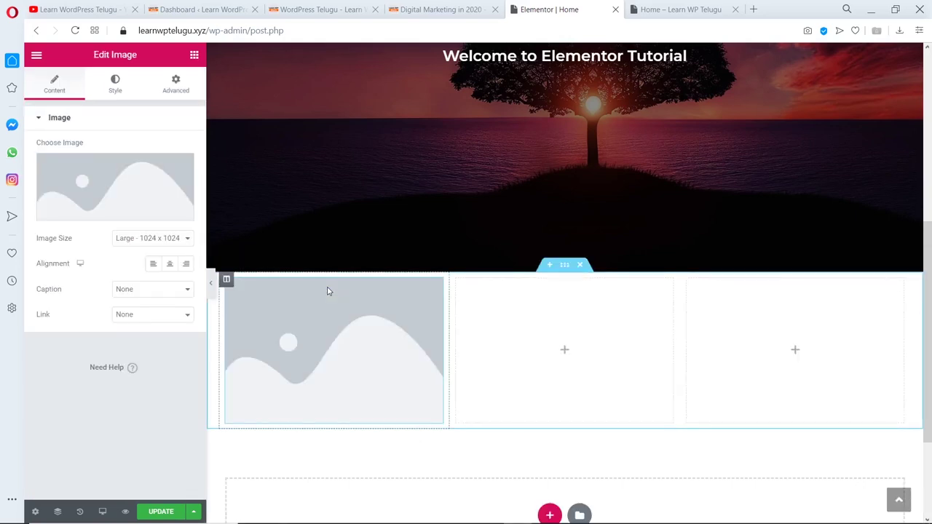
pyautogui.click(121, 185)
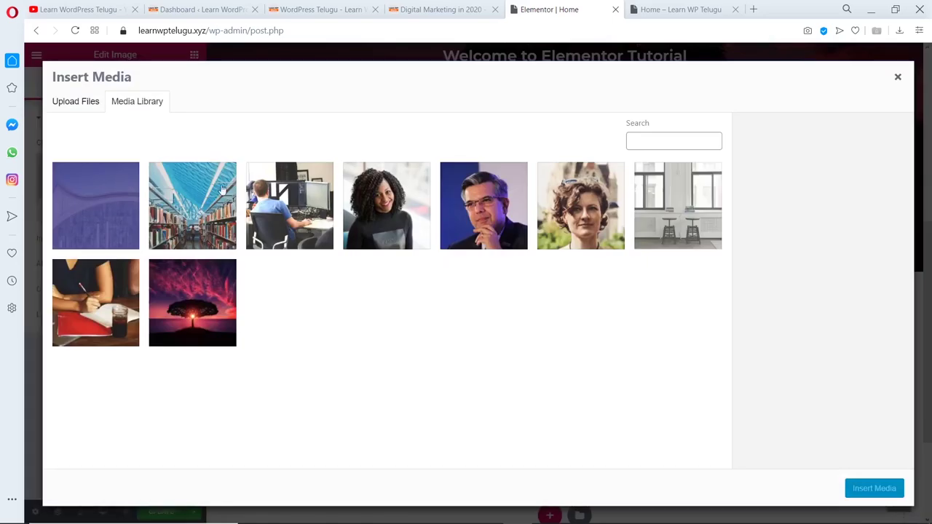
pyautogui.click(319, 217)
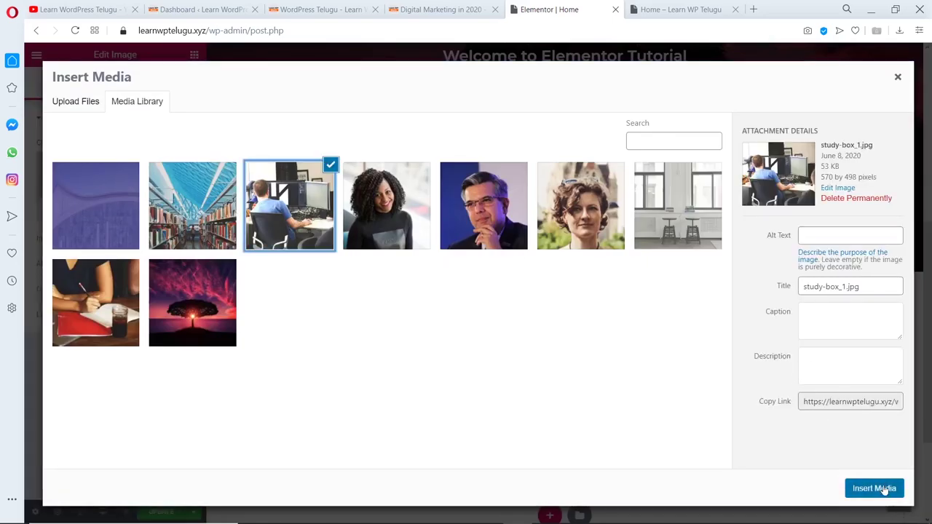
pyautogui.click(420, 222)
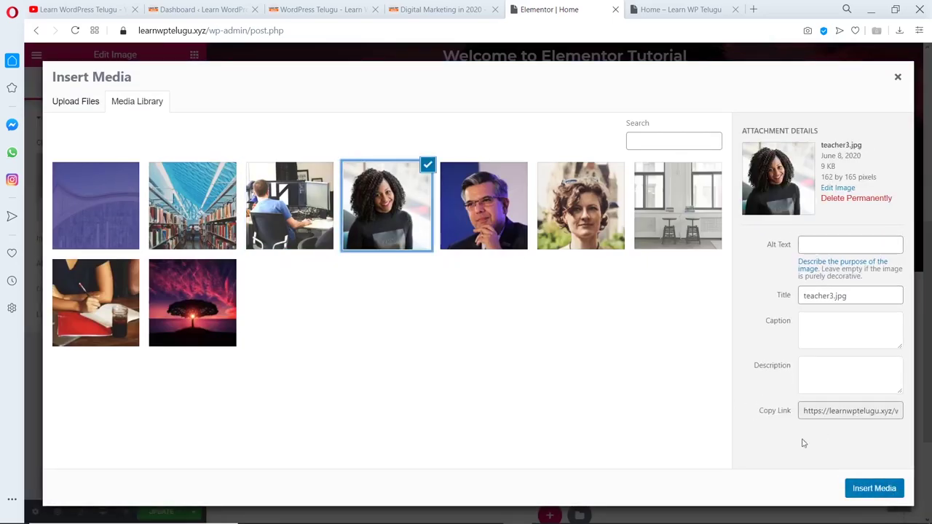
pyautogui.click(868, 495)
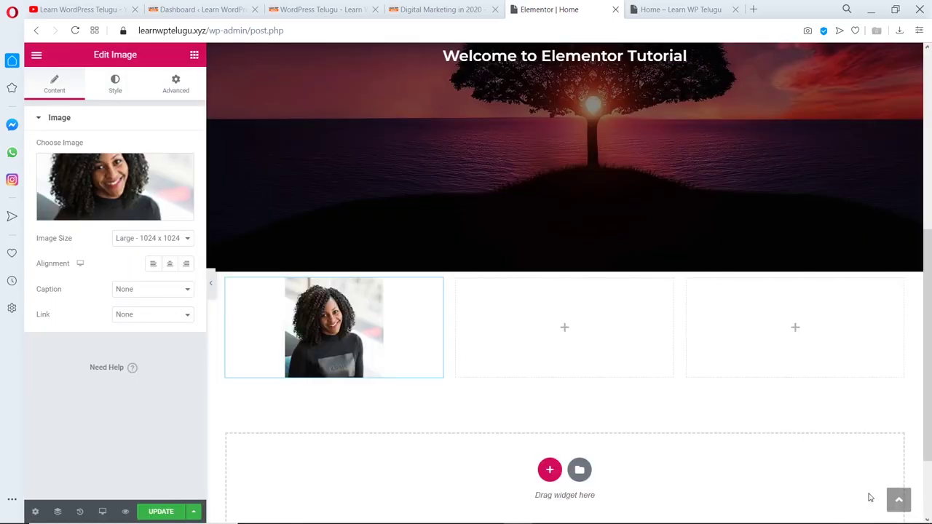
# Set the teacher image's size to Full, with a width of 40% and an opacity of 1.
pyautogui.click(129, 239)
pyautogui.click(122, 307)
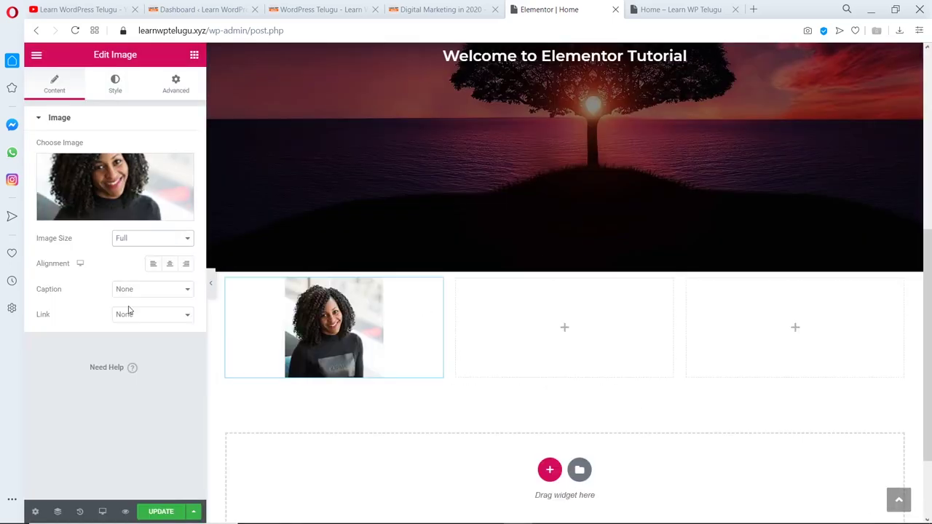
pyautogui.click(115, 85)
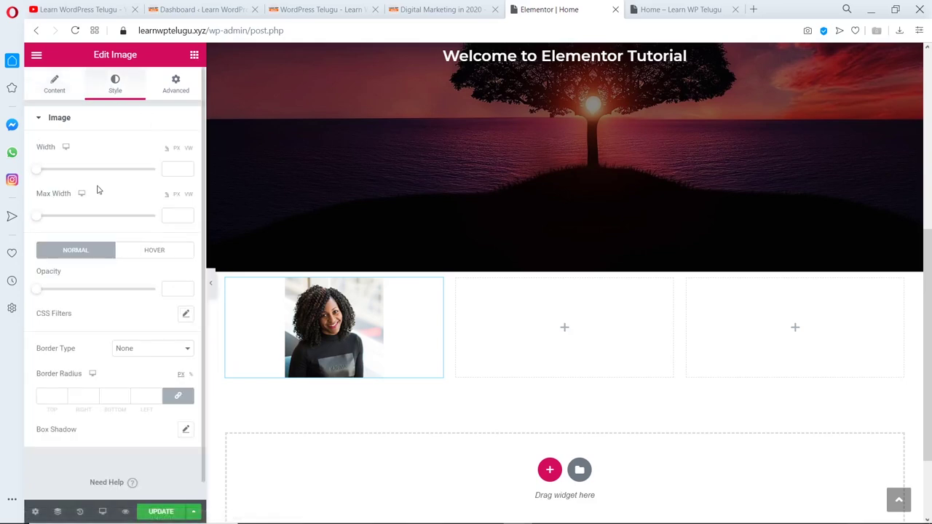
pyautogui.moveTo(40, 172); pyautogui.dragTo(85, 180)
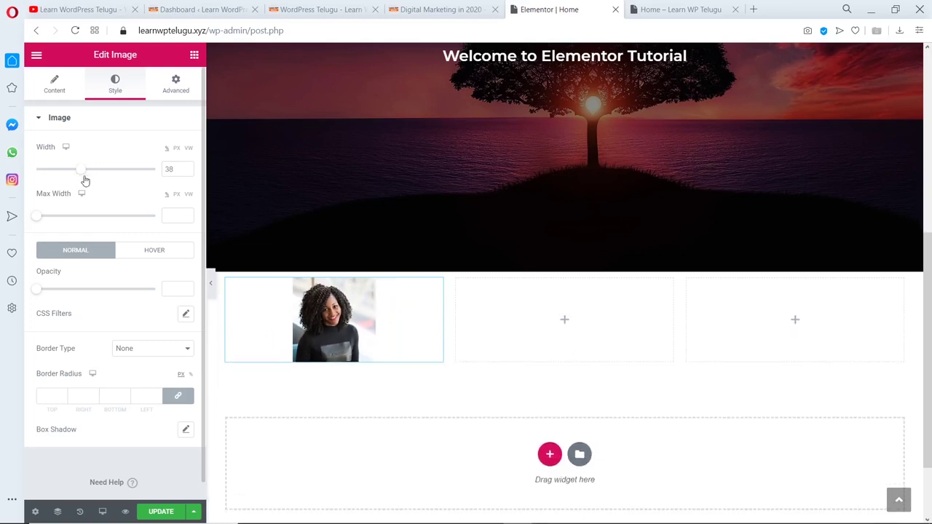
pyautogui.click(187, 166)
pyautogui.click(187, 167)
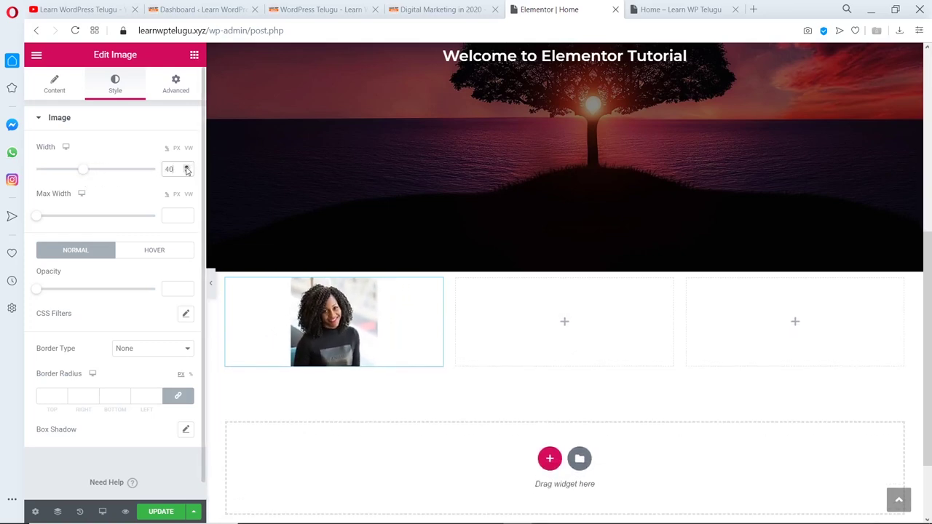
pyautogui.moveTo(37, 297); pyautogui.dragTo(224, 290)
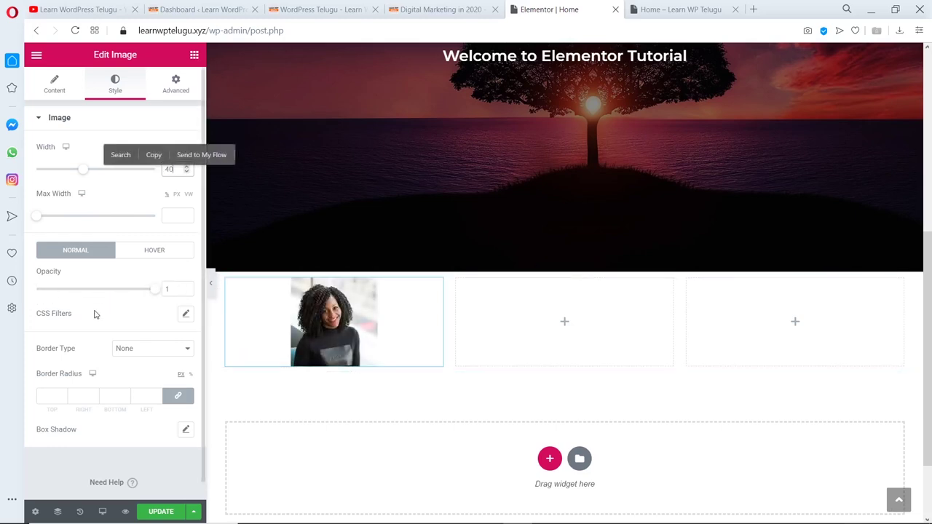
# Give the teacher image a 10 px border radius on all corners and a default box shadow.
pyautogui.click(65, 395)
pyautogui.write('12')
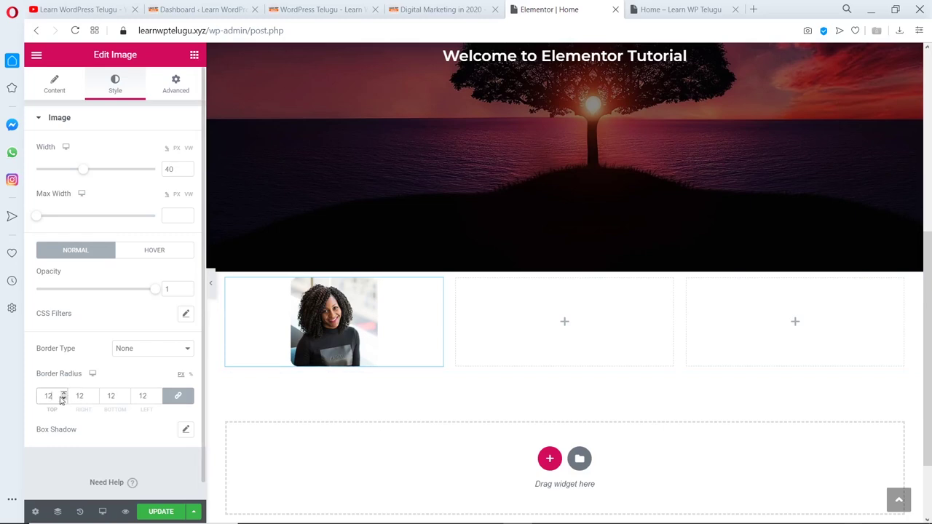
pyautogui.click(186, 429)
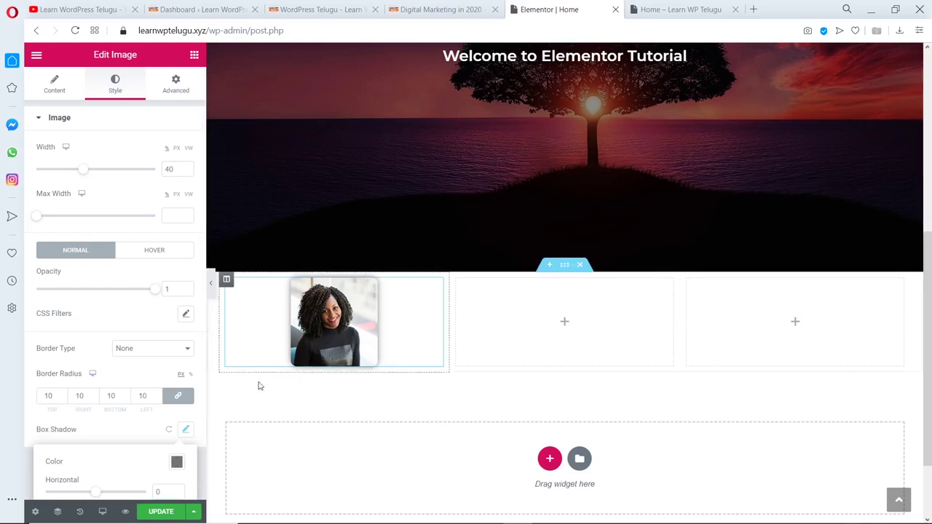
pyautogui.click(141, 426)
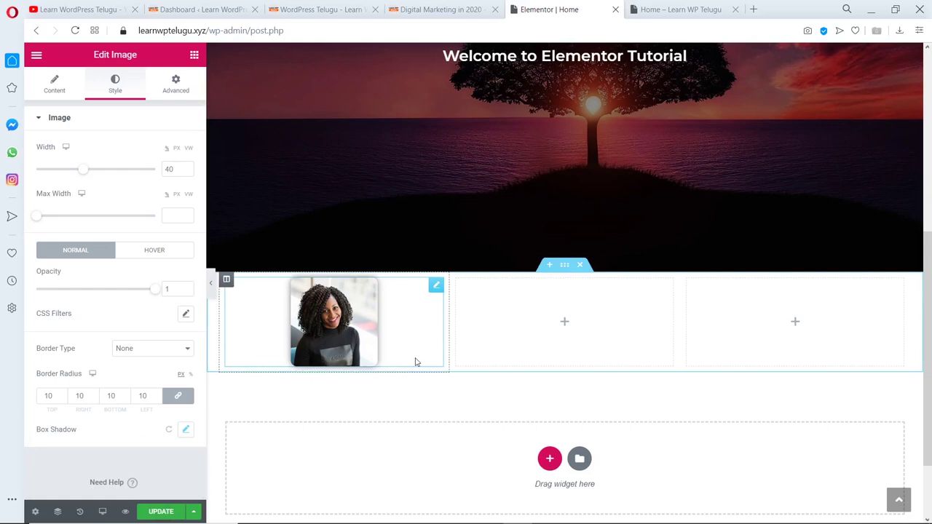
# Add a Heading widget below the teacher image, enter the person's full name as its title and center-align it.
pyautogui.click(194, 54)
pyautogui.moveTo(159, 171); pyautogui.dragTo(330, 348)
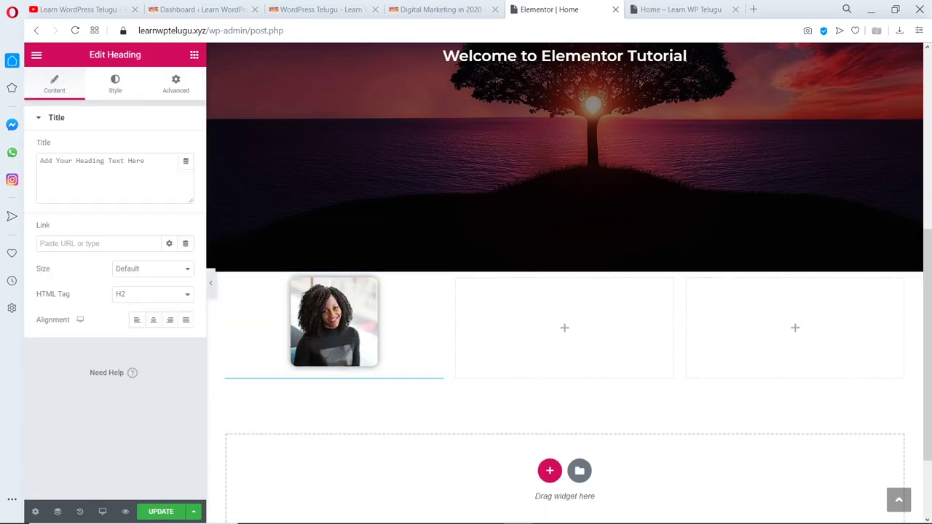
pyautogui.tripleClick(150, 158)
pyautogui.write('Jane')
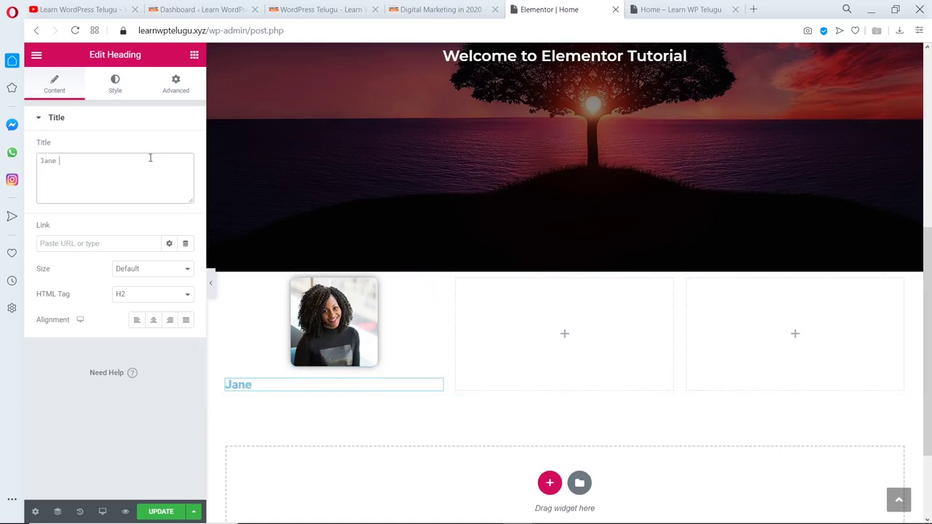
pyautogui.write(' Doe')
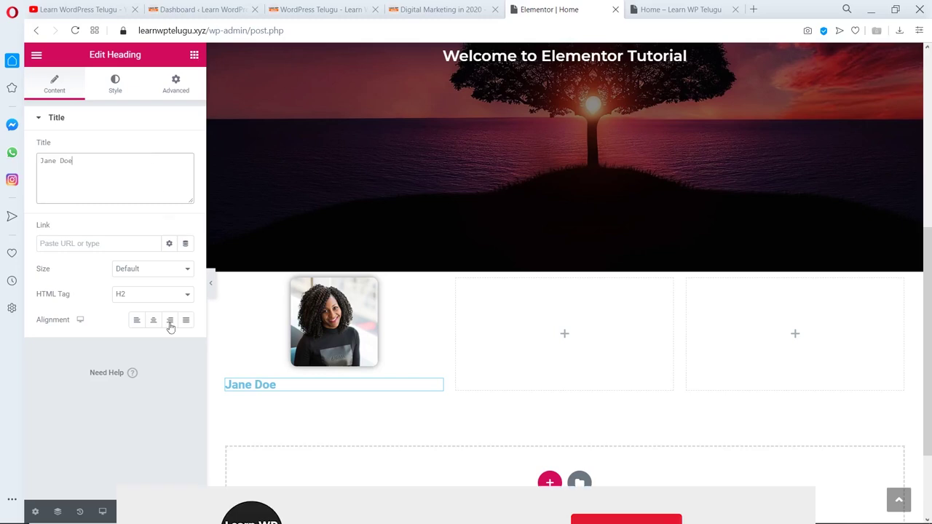
pyautogui.click(153, 319)
# Set the text color of the name heading to black.
pyautogui.click(115, 83)
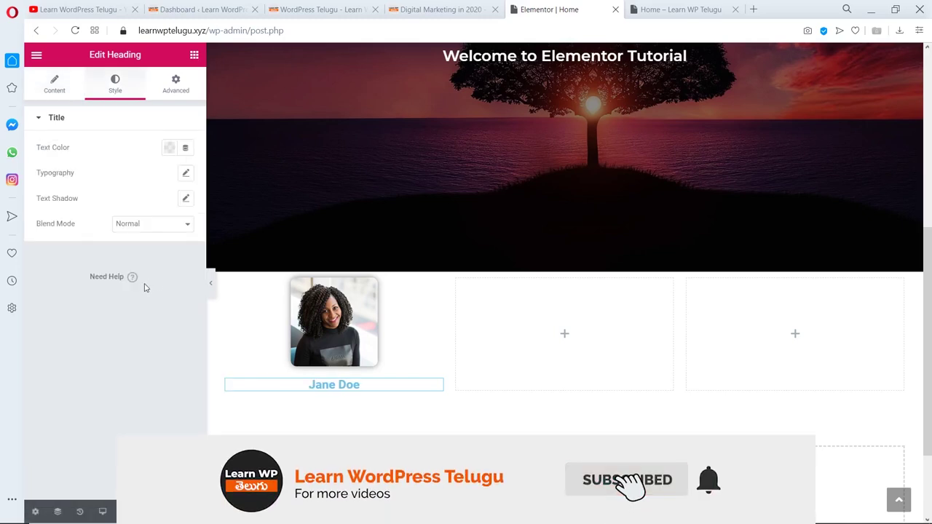
pyautogui.click(170, 149)
pyautogui.moveTo(152, 252); pyautogui.dragTo(78, 327)
pyautogui.click(55, 303)
# Set the name heading's typography to the Montserrat font family at a size of 27 px.
pyautogui.click(185, 174)
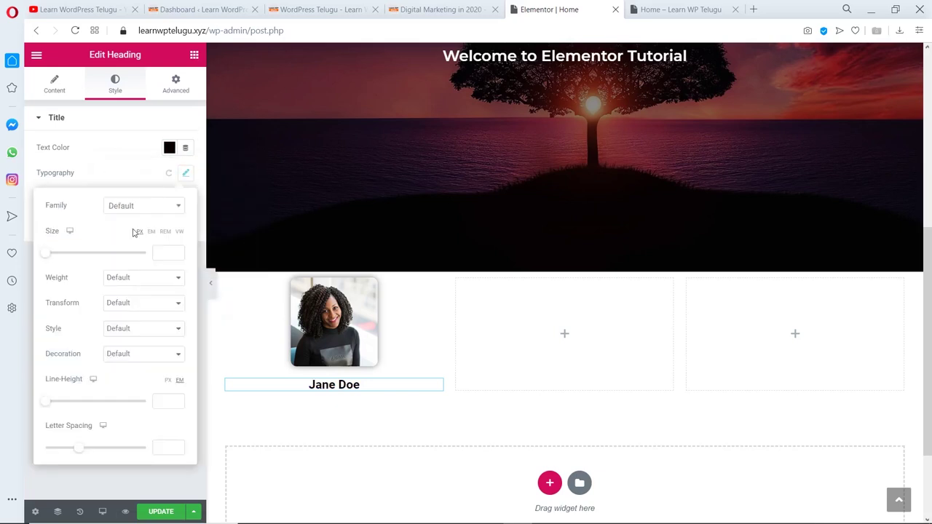
pyautogui.click(150, 205)
pyautogui.write('mont')
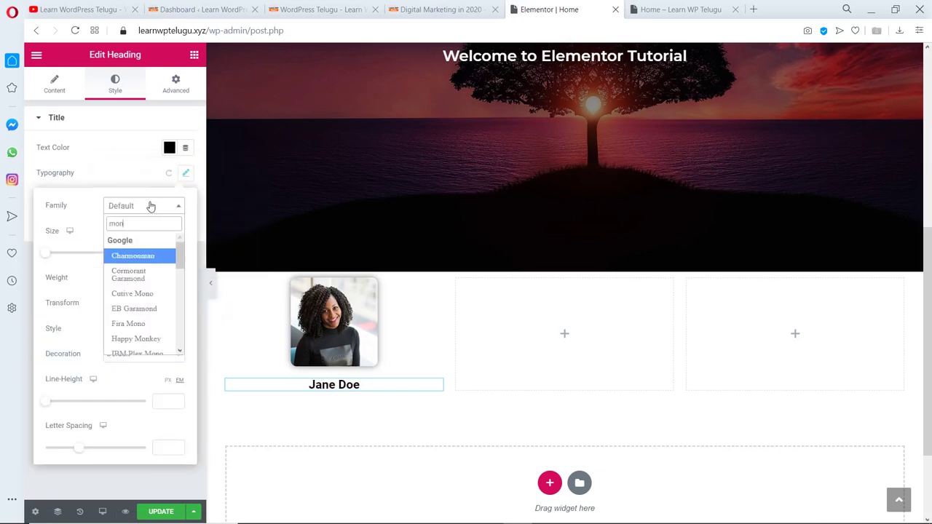
pyautogui.press('Down')
pyautogui.press('Down')
pyautogui.click(149, 288)
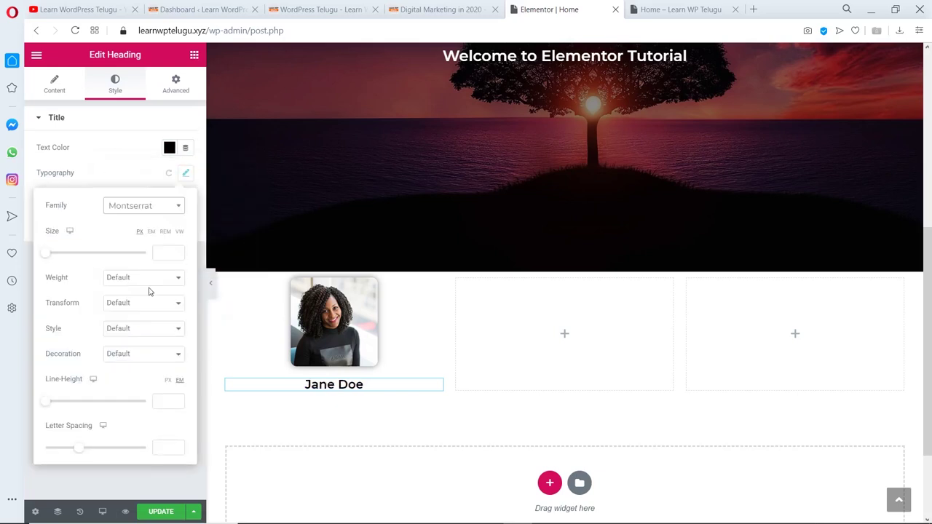
pyautogui.click(136, 161)
pyautogui.click(185, 175)
pyautogui.moveTo(47, 255); pyautogui.dragTo(61, 255)
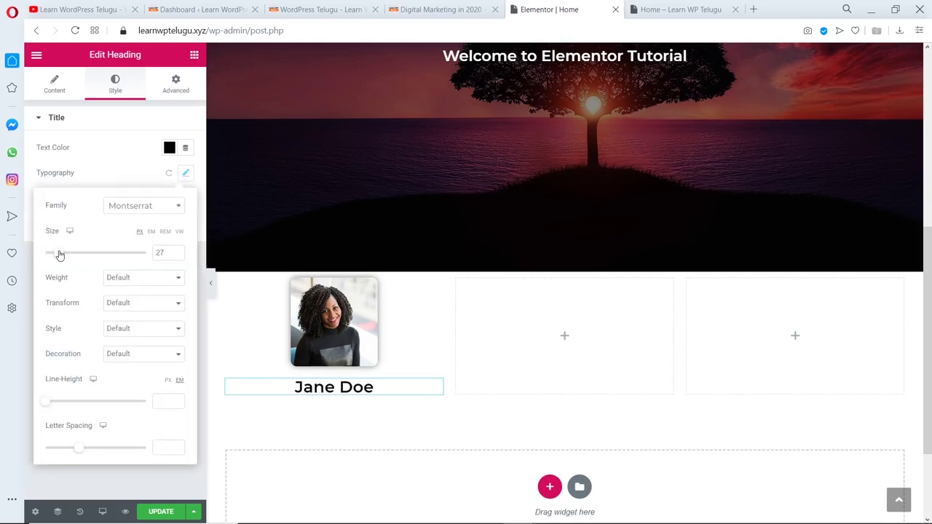
pyautogui.click(93, 176)
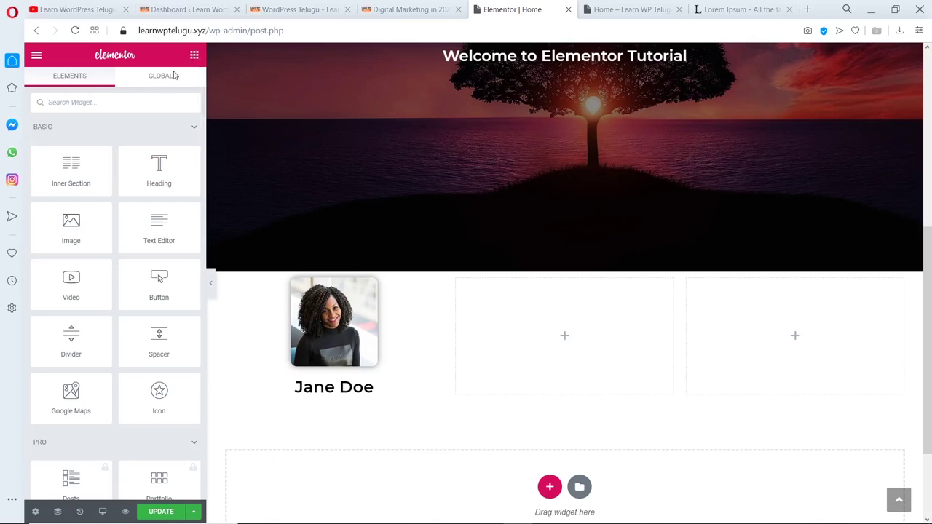
# Add a Text Editor widget with its default Lorem ipsum text below the name heading, justified and colored black.
pyautogui.moveTo(159, 222); pyautogui.dragTo(364, 400)
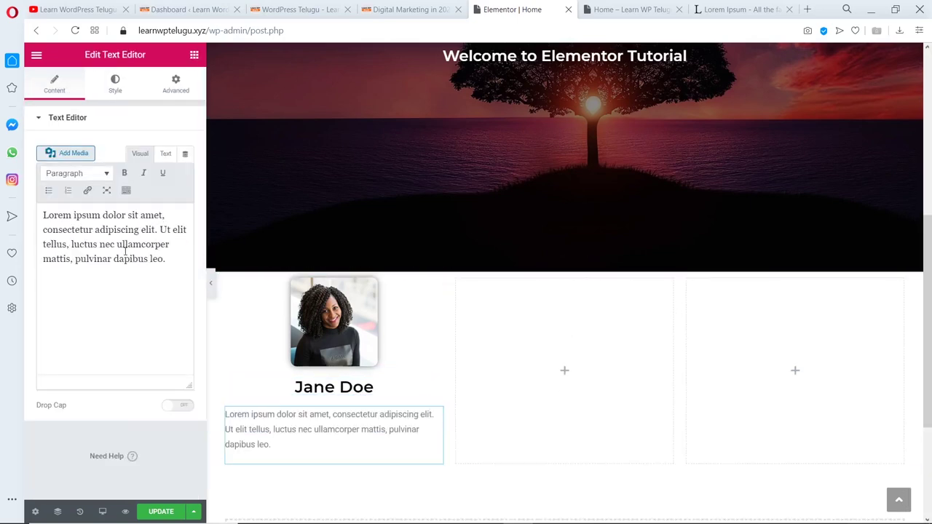
pyautogui.click(115, 84)
pyautogui.click(185, 149)
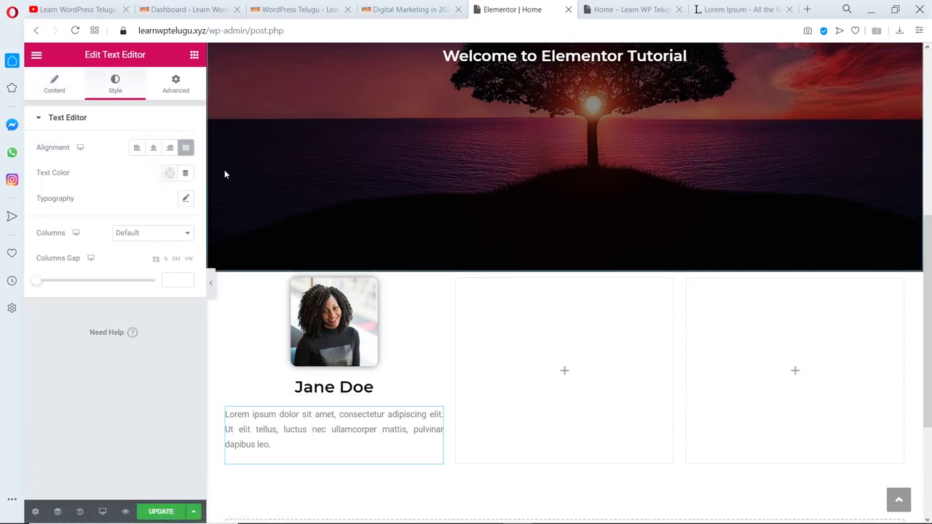
pyautogui.click(169, 180)
pyautogui.click(208, 201)
pyautogui.click(47, 318)
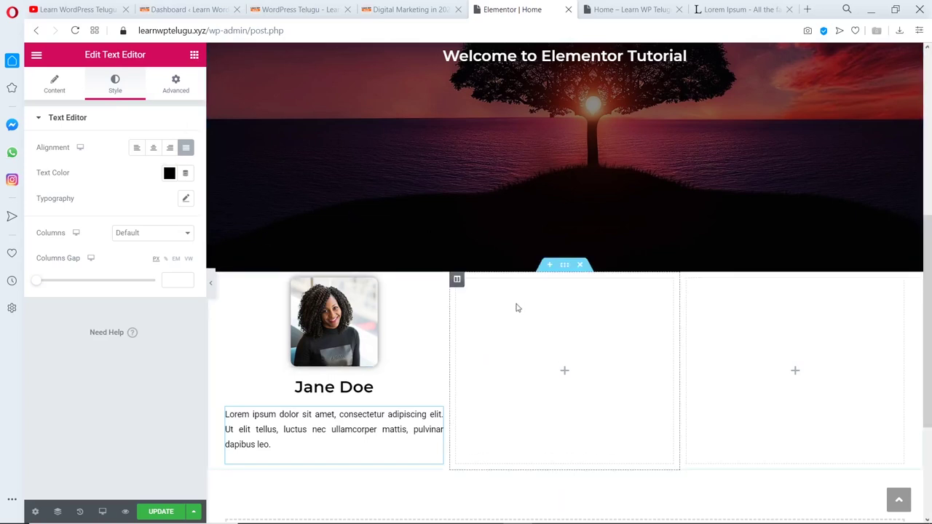
# Give the three-column section a top margin of 50 px.
pyautogui.click(566, 268)
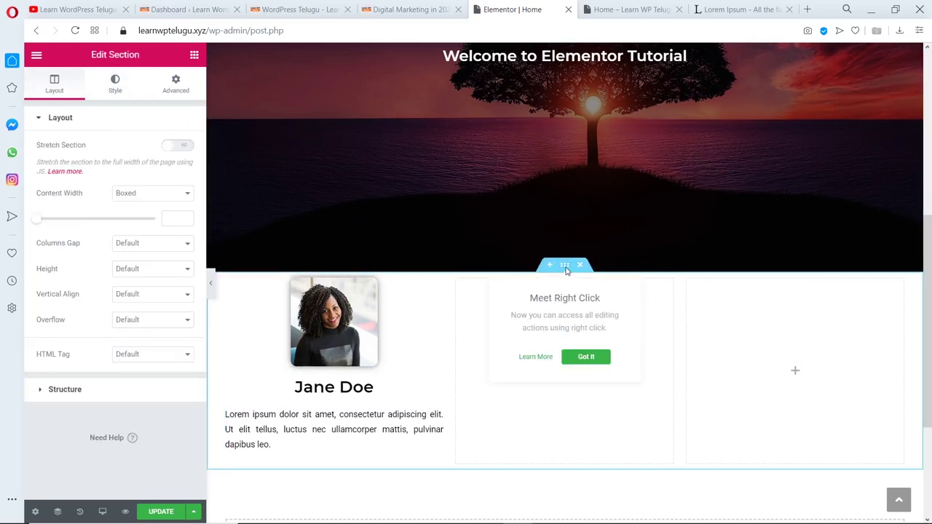
pyautogui.click(179, 86)
pyautogui.click(178, 169)
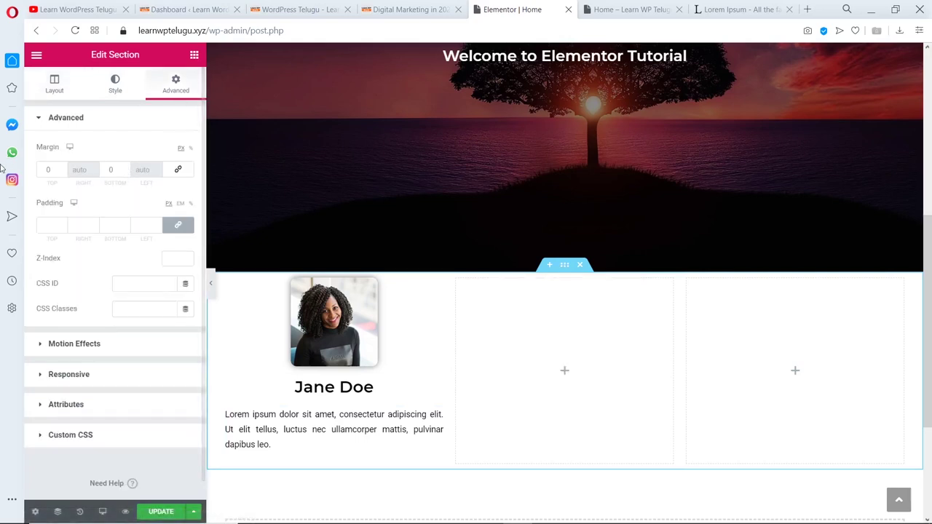
pyautogui.click(50, 170)
pyautogui.write('50')
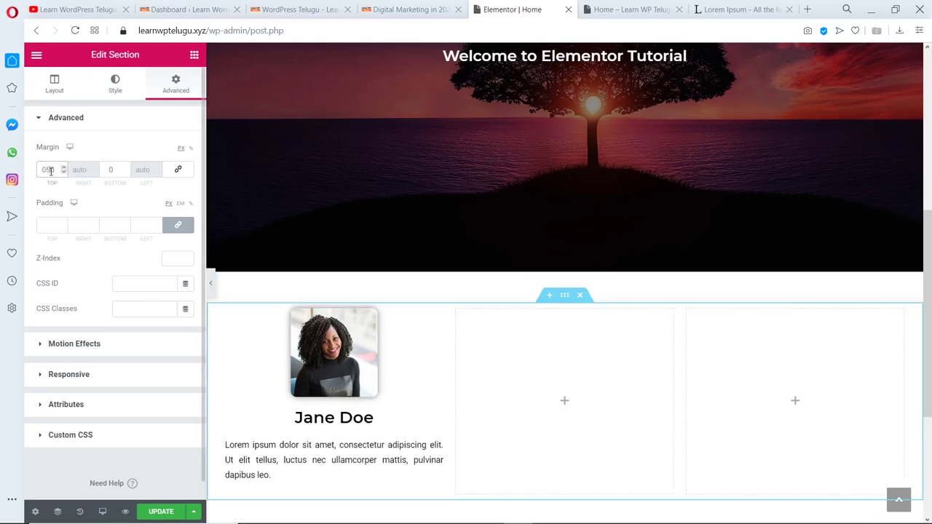
# Try an unlinked top padding of 50 px on the three-column section and return it to 0.
pyautogui.scroll(-1, 105, 256)
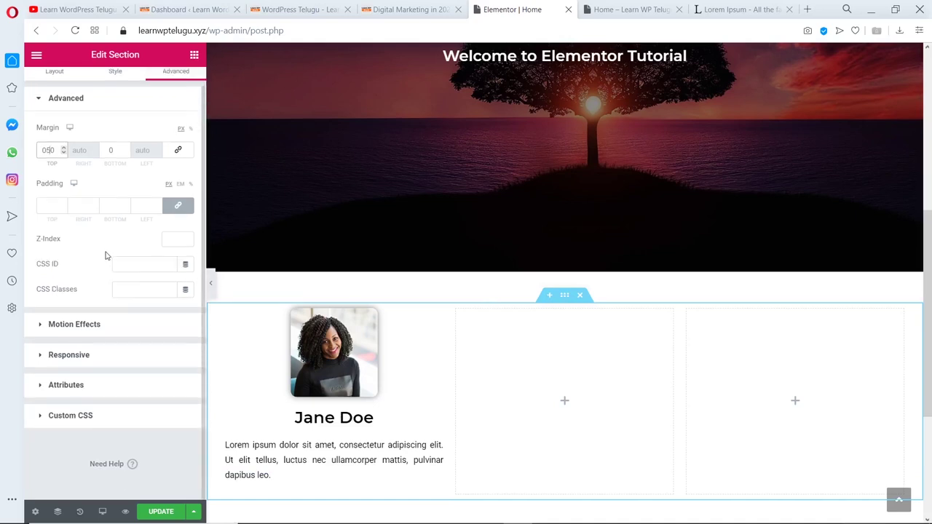
pyautogui.click(178, 207)
pyautogui.doubleClick(51, 205)
pyautogui.write('50')
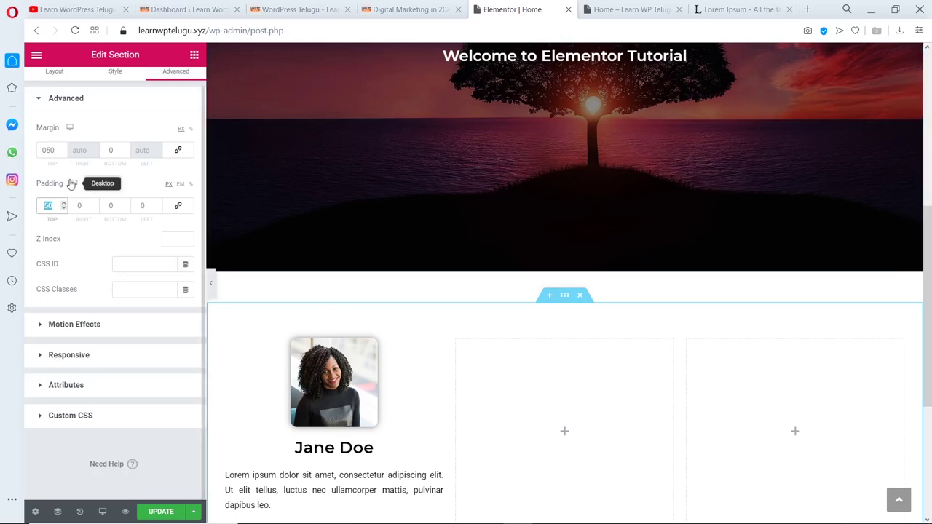
pyautogui.write('0')
# Duplicate the finished profile column twice so three identical cards sit side by side.
pyautogui.scroll(-2, 371, 233)
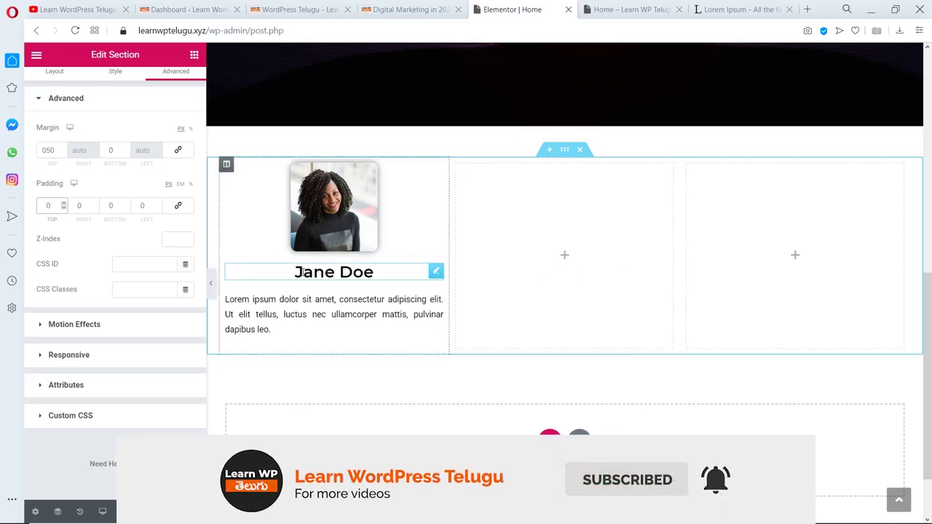
pyautogui.rightClick(226, 165)
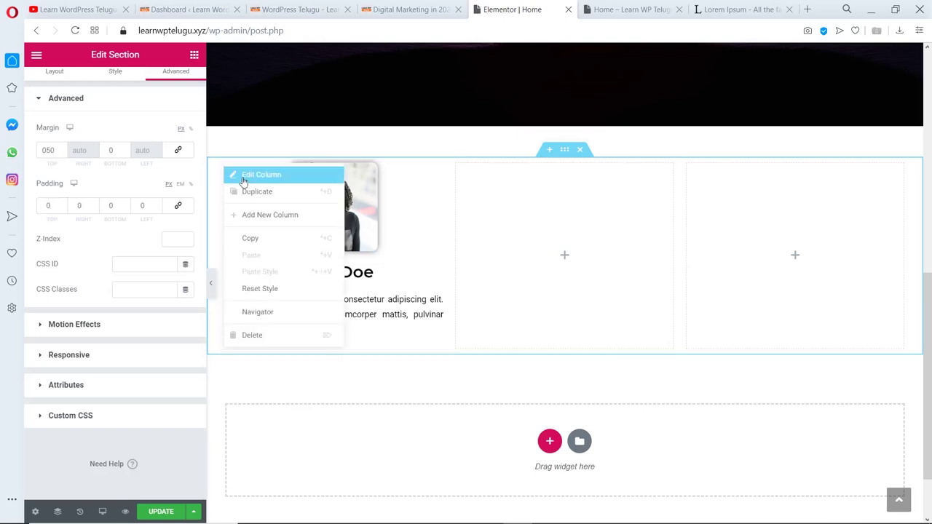
pyautogui.click(244, 191)
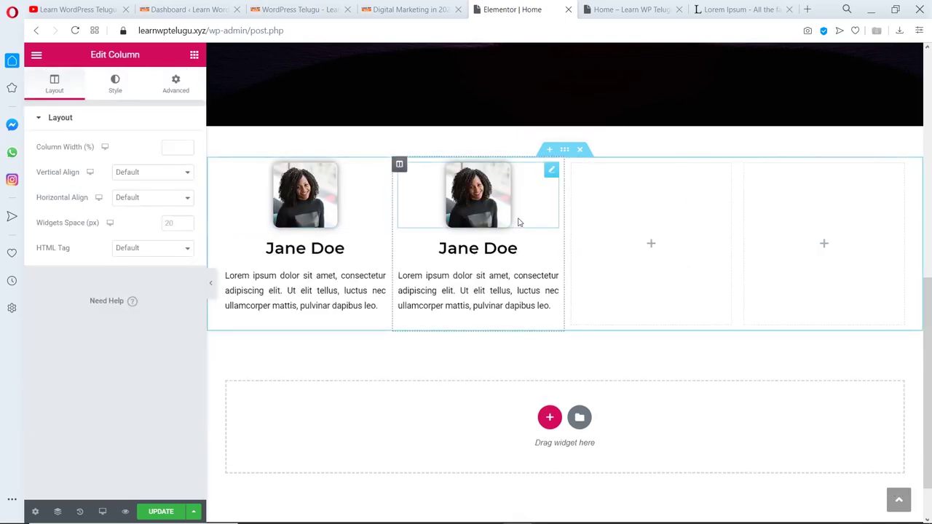
pyautogui.rightClick(399, 164)
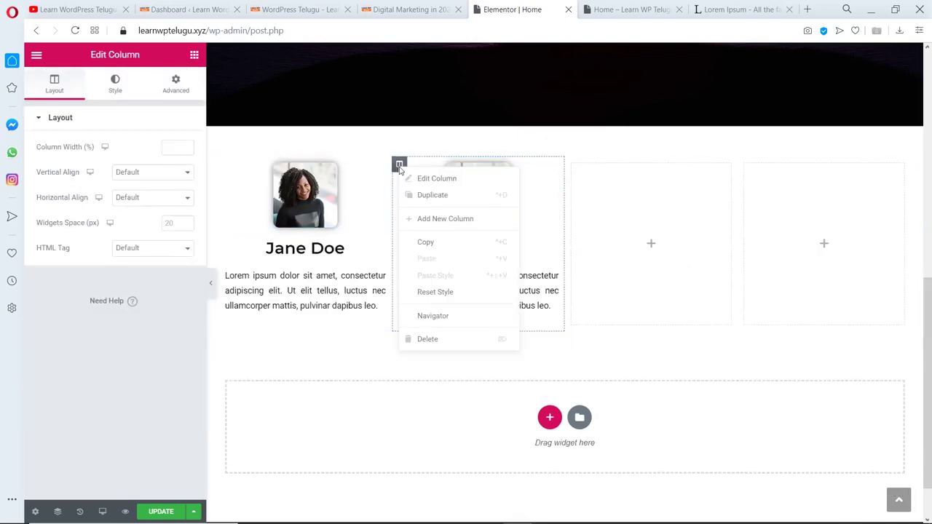
pyautogui.click(429, 195)
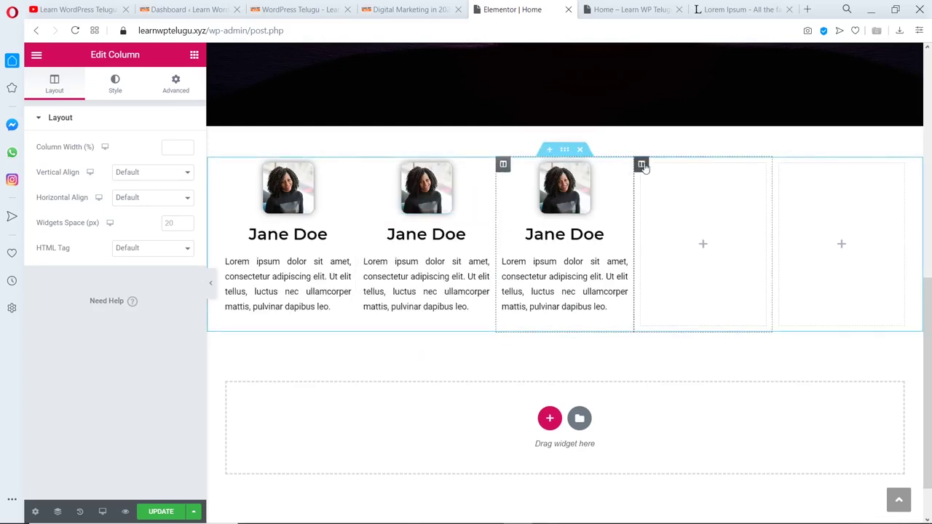
# Delete the two empty columns from the profile section.
pyautogui.rightClick(642, 165)
pyautogui.click(670, 333)
pyautogui.rightClick(750, 169)
pyautogui.click(779, 336)
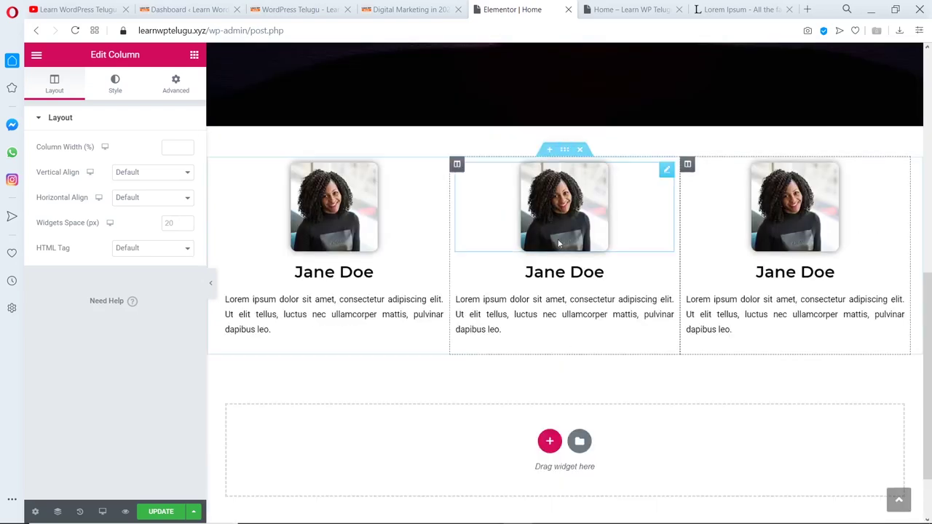
# Replace the image in the middle profile card with teacher2.jpg from the media library.
pyautogui.click(664, 169)
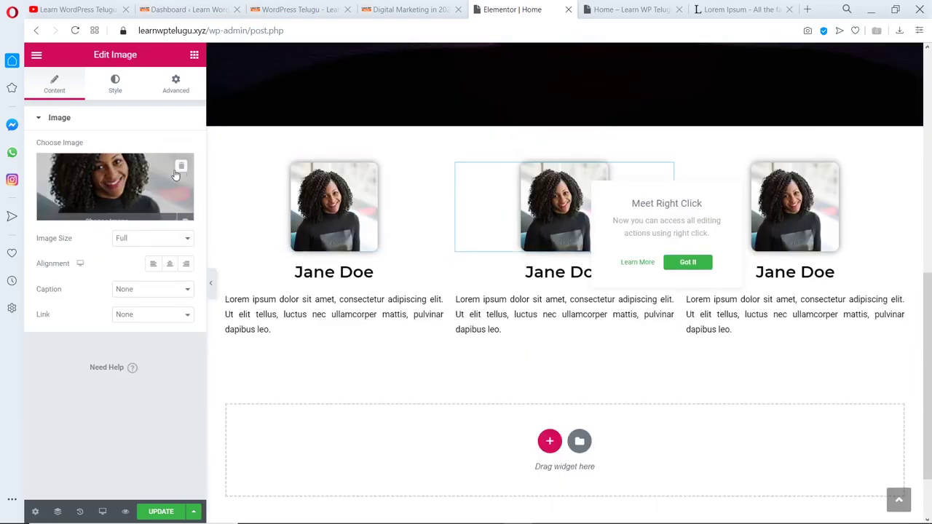
pyautogui.click(153, 188)
pyautogui.click(504, 200)
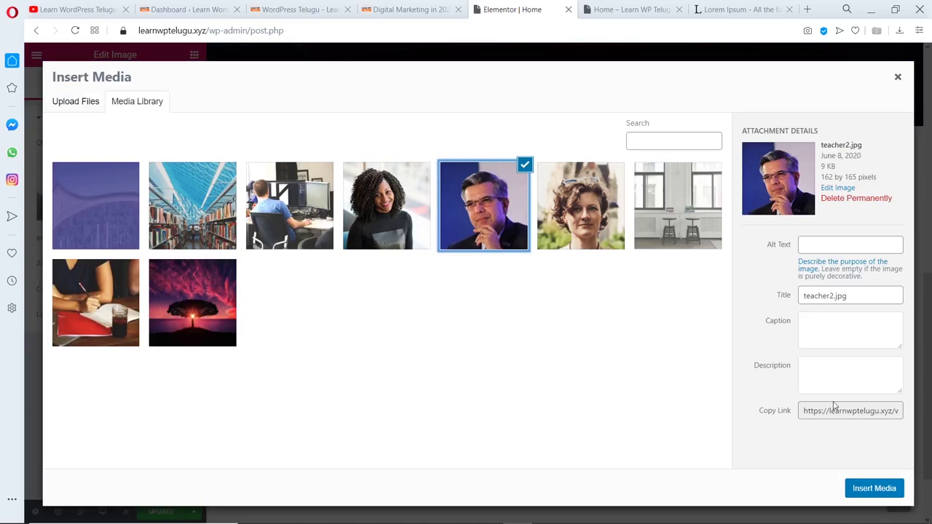
pyautogui.click(874, 488)
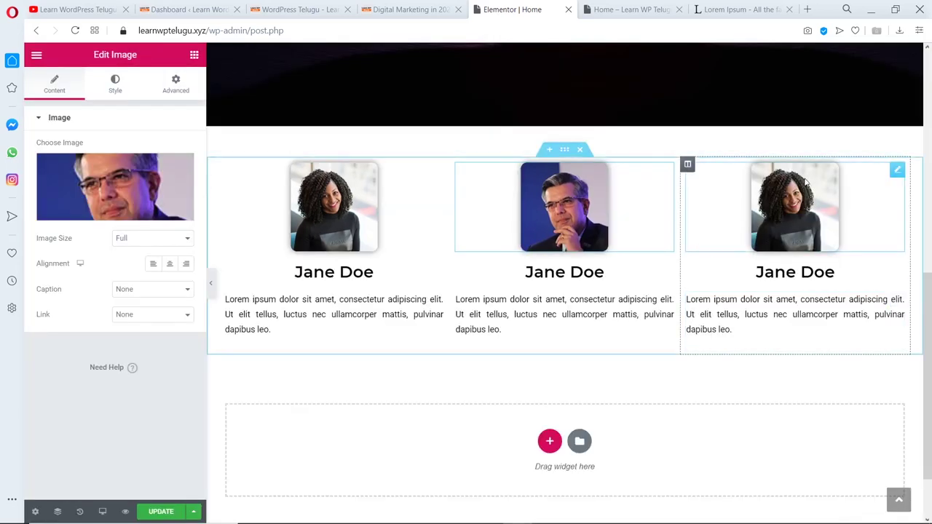
# Replace the third profile card's image with the media library portrait of the woman with short curly hair.
pyautogui.click(897, 171)
pyautogui.click(115, 191)
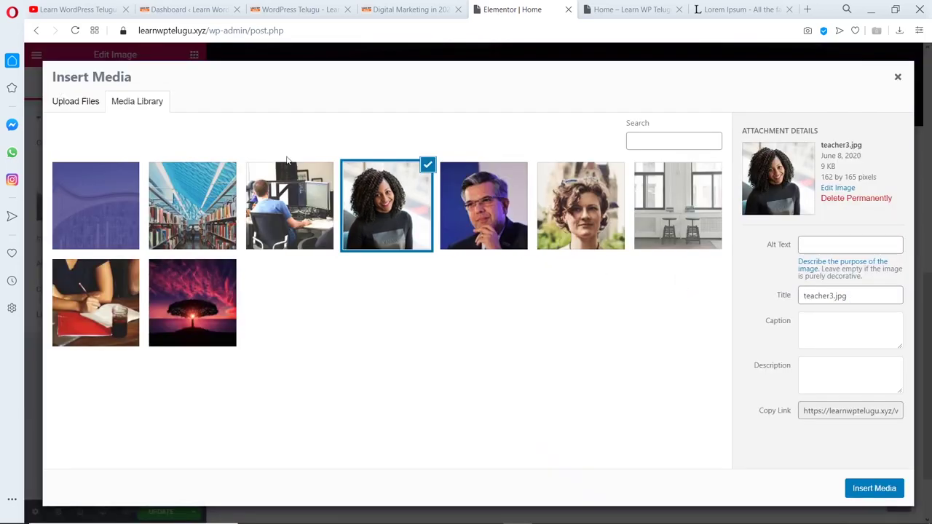
pyautogui.click(566, 222)
pyautogui.click(879, 488)
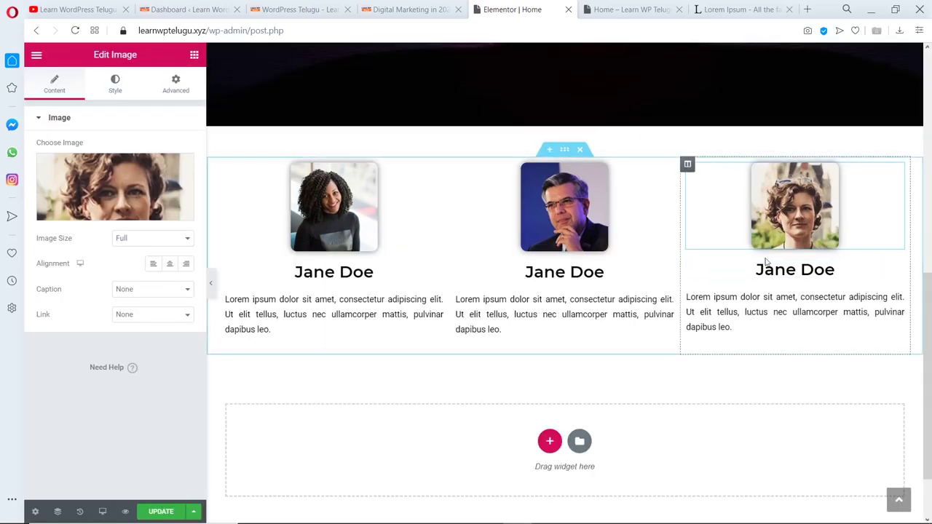
# Change the first name in the middle card's heading to a male name and update the page.
pyautogui.click(664, 274)
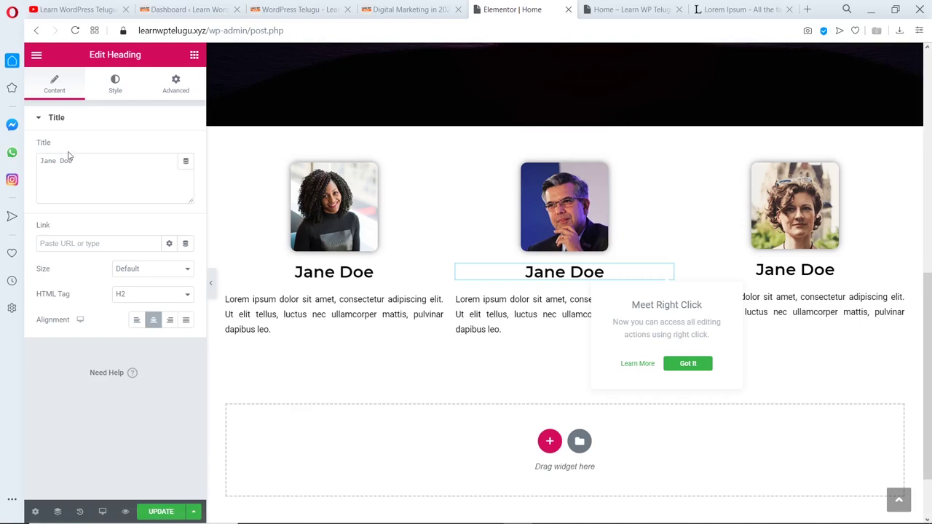
pyautogui.moveTo(57, 160); pyautogui.dragTo(41, 158)
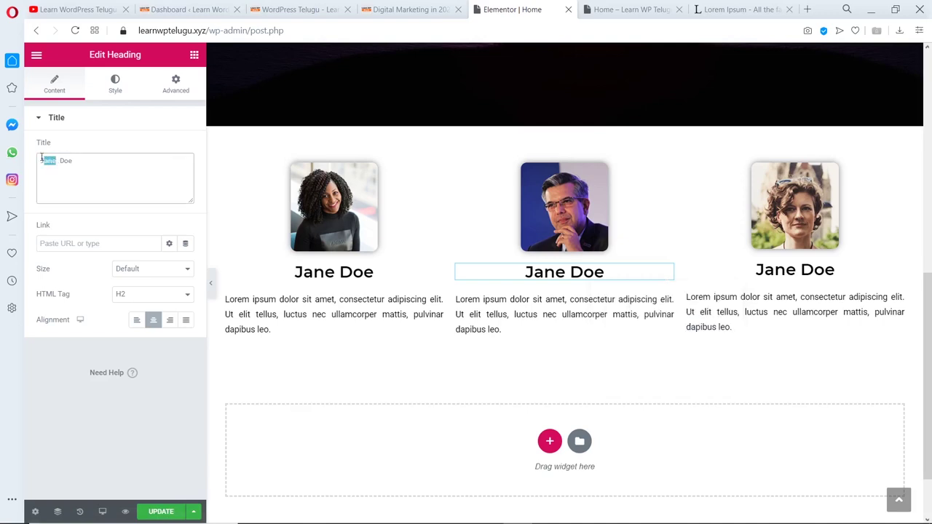
pyautogui.write('John')
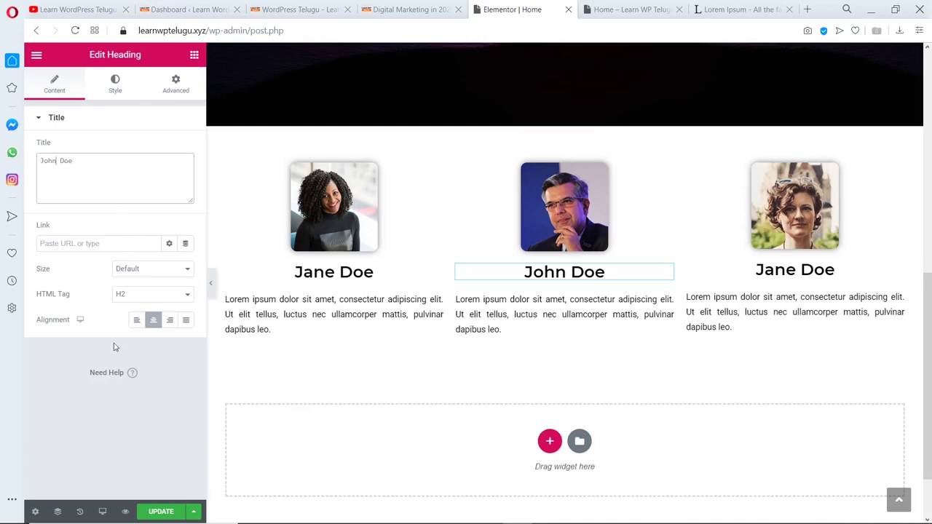
pyautogui.click(174, 512)
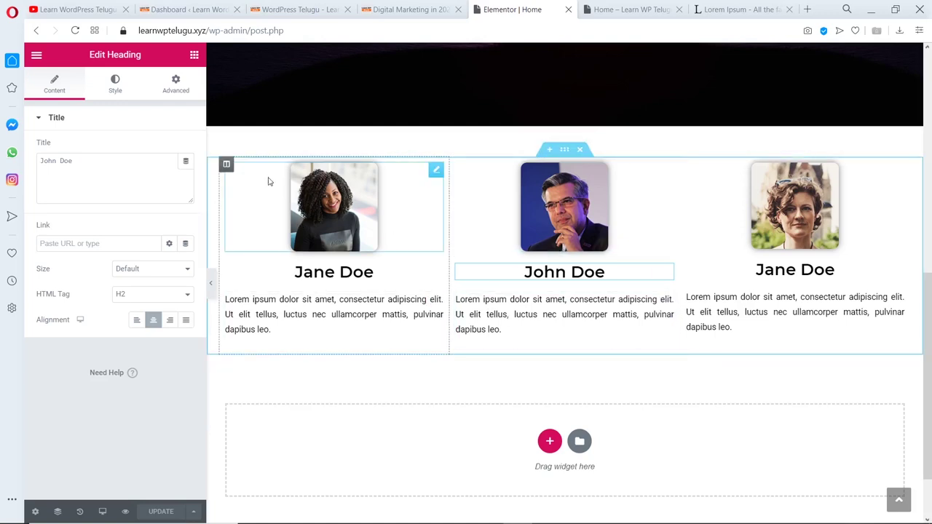
# Apply a default box shadow to the border of the first profile column.
pyautogui.click(227, 166)
pyautogui.click(111, 91)
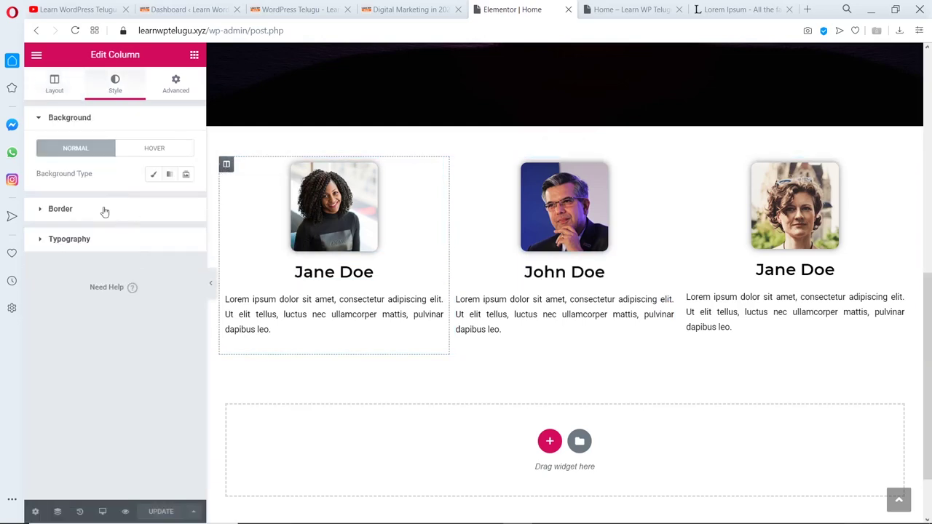
pyautogui.click(92, 209)
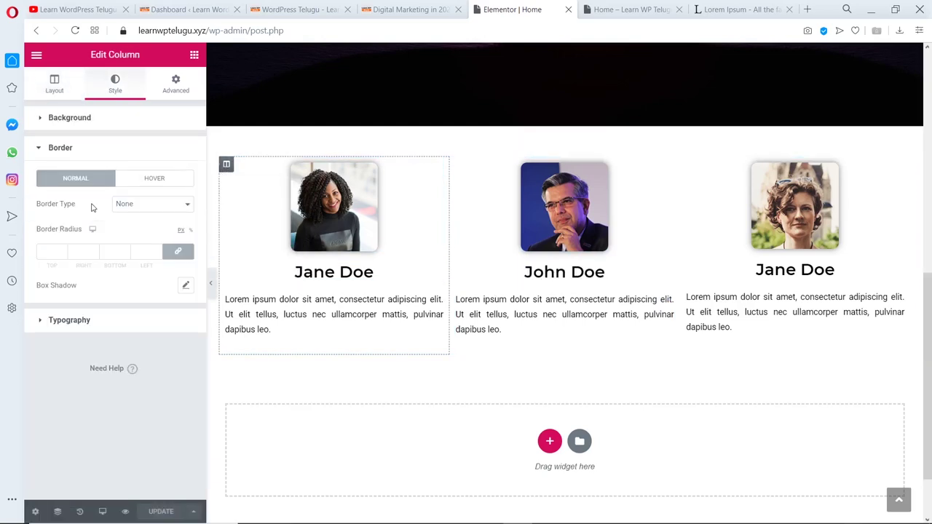
pyautogui.click(185, 287)
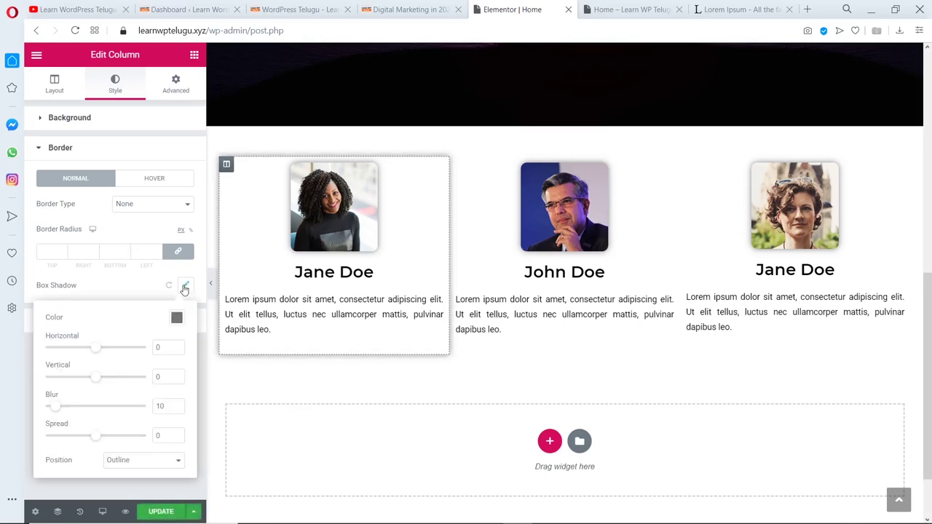
pyautogui.click(178, 286)
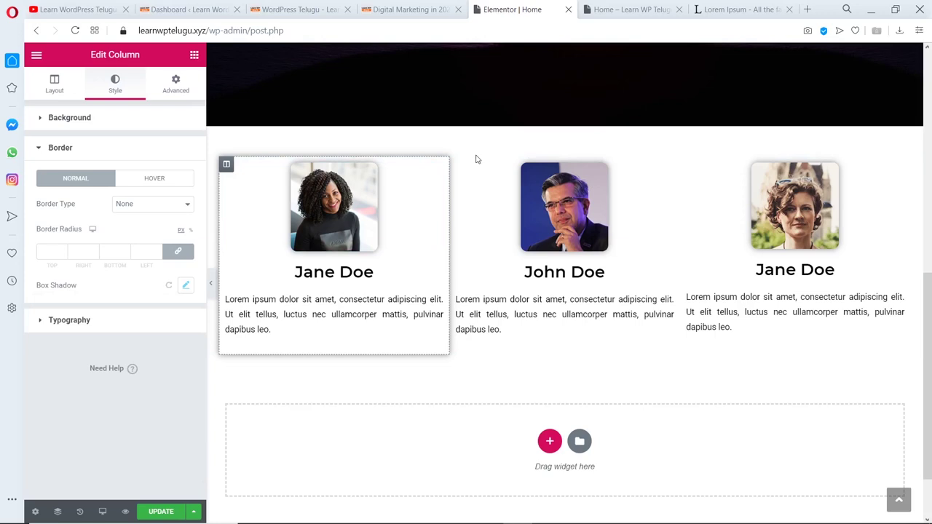
# Apply a default box shadow to the border of the middle profile column.
pyautogui.click(456, 164)
pyautogui.click(110, 86)
pyautogui.click(102, 210)
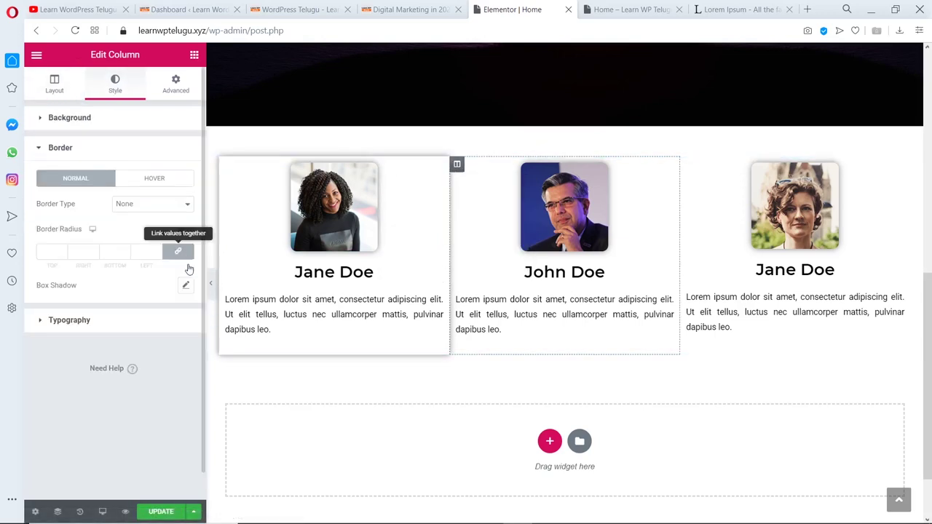
pyautogui.click(184, 285)
pyautogui.click(665, 166)
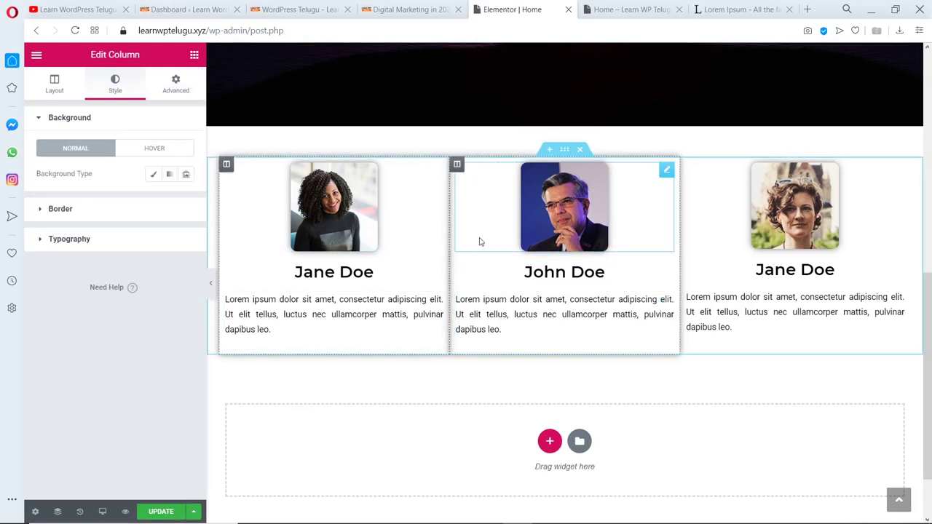
# Set the first profile column's margin to 20 px on all four sides.
pyautogui.click(227, 166)
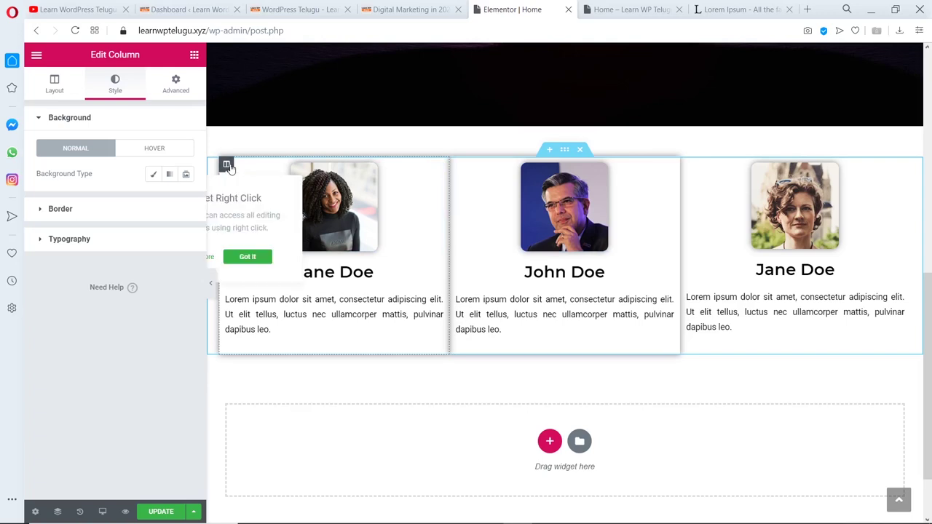
pyautogui.rightClick(227, 165)
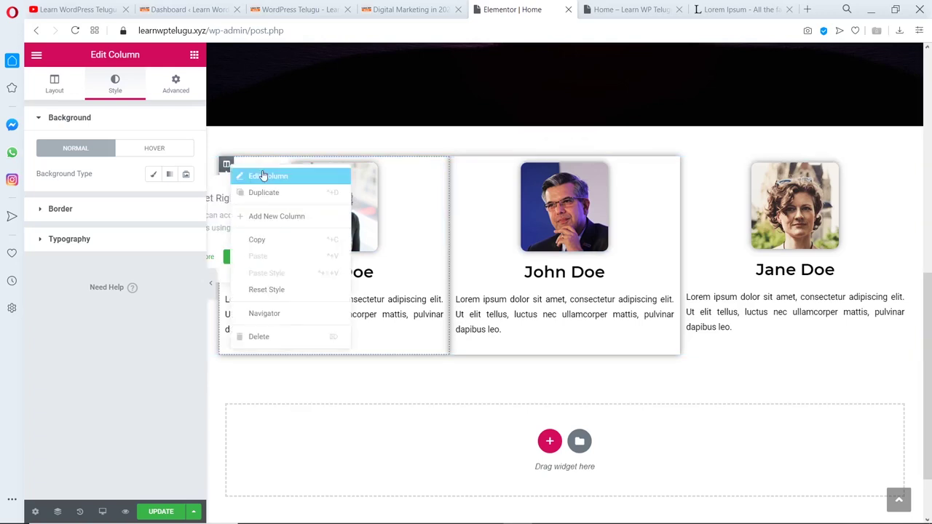
pyautogui.click(177, 85)
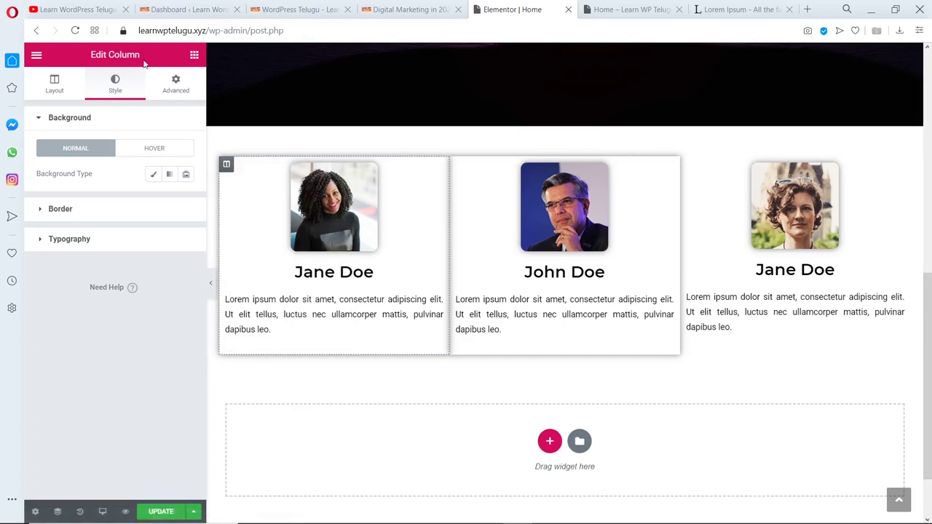
pyautogui.click(167, 89)
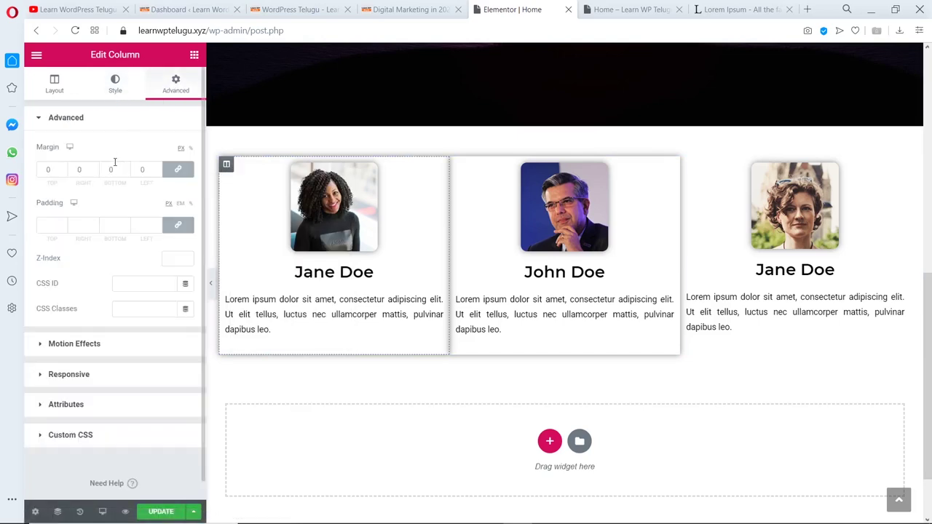
pyautogui.doubleClick(54, 170)
pyautogui.write('10')
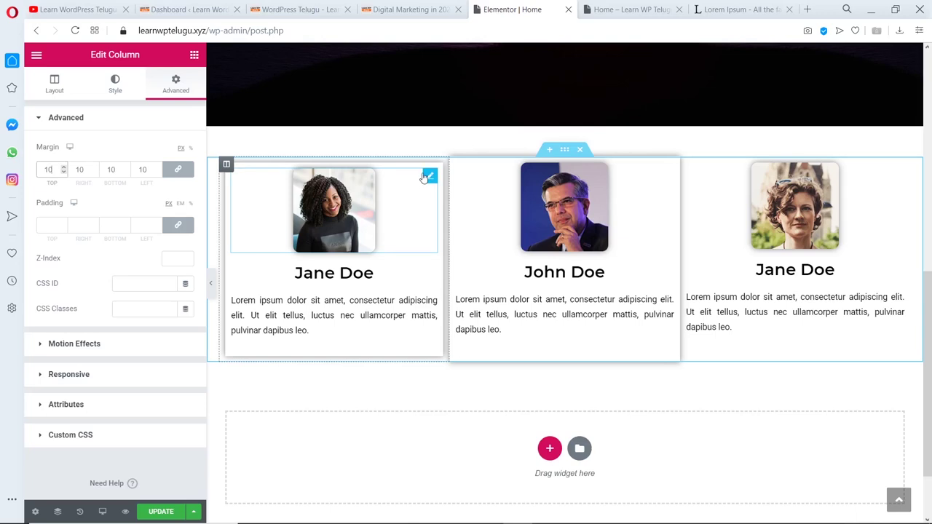
pyautogui.doubleClick(55, 168)
pyautogui.write('20')
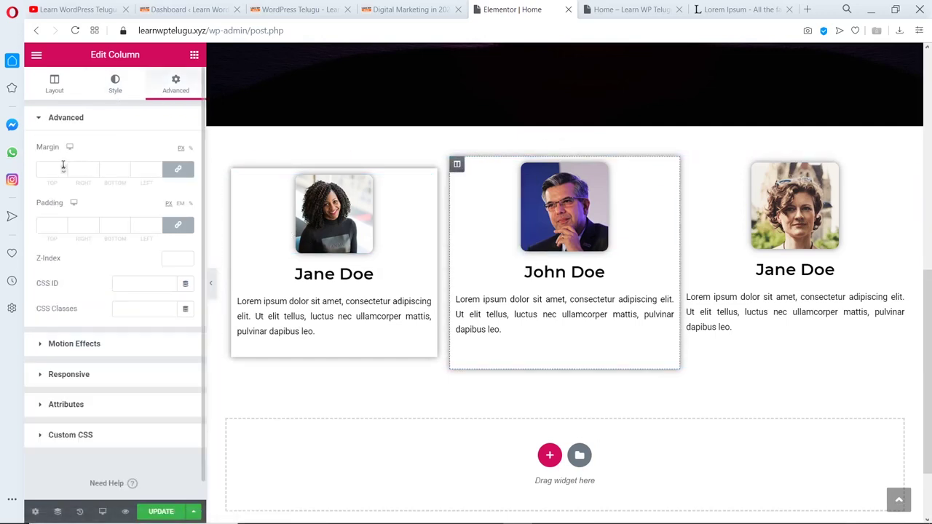
# Set the margins of the middle and third profile columns to 20 px on all four sides.
pyautogui.write('20')
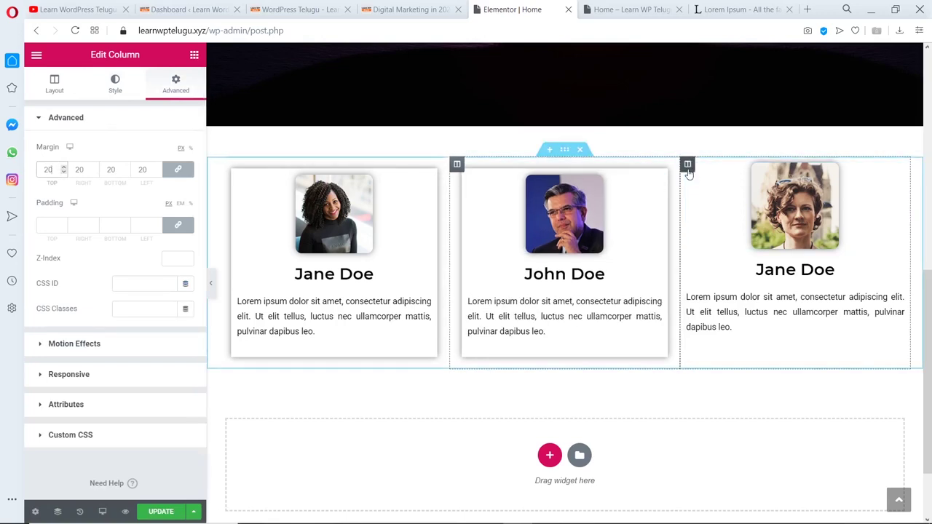
pyautogui.click(688, 165)
pyautogui.click(173, 85)
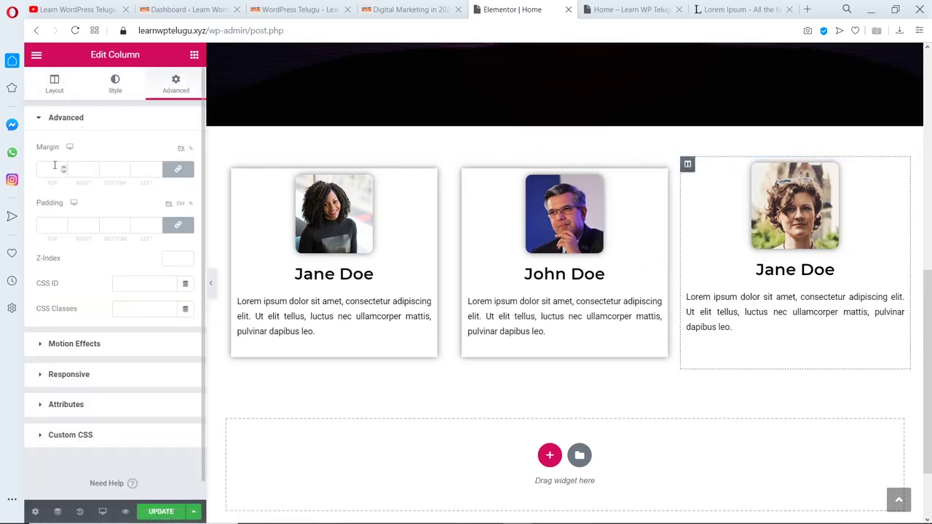
pyautogui.write('20')
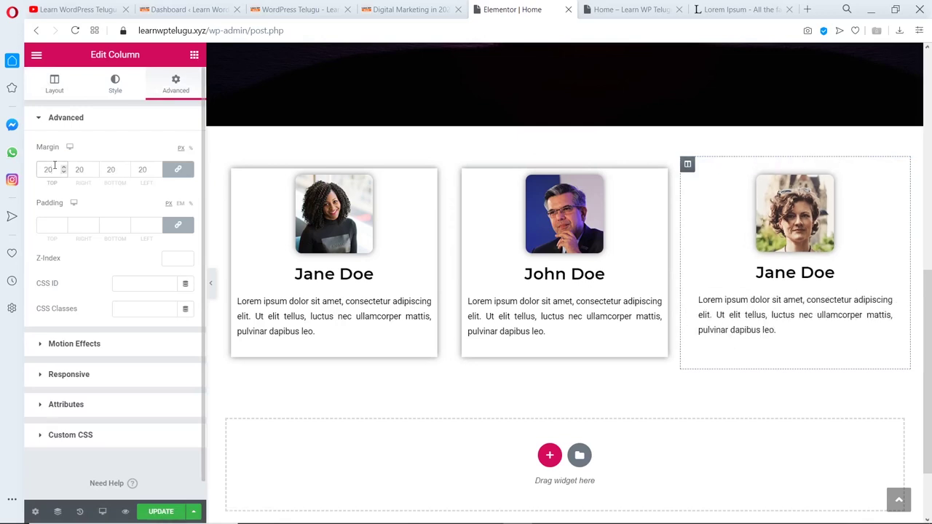
# Apply a default box shadow to the border of the third profile column.
pyautogui.click(118, 88)
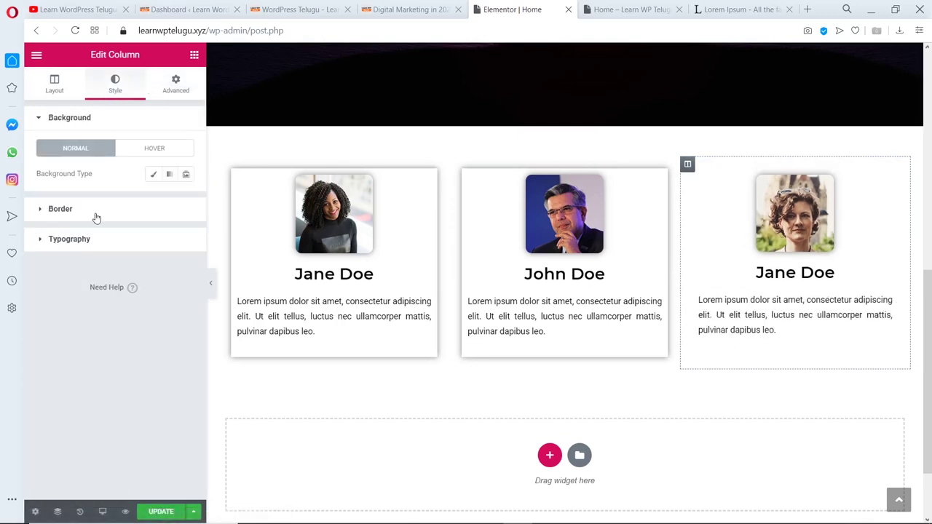
pyautogui.click(93, 212)
pyautogui.click(186, 284)
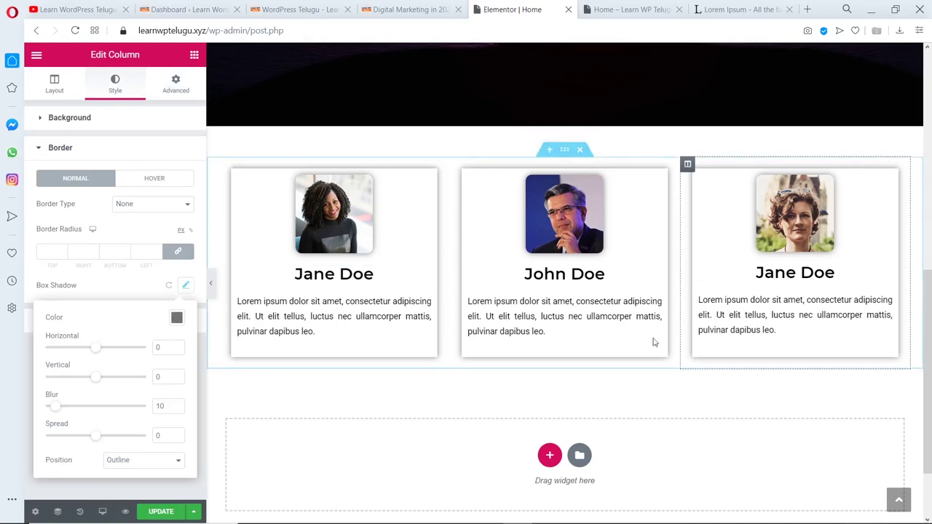
# Update the page and review the spacing and shadows of the three profile cards on the live Home page.
pyautogui.click(167, 512)
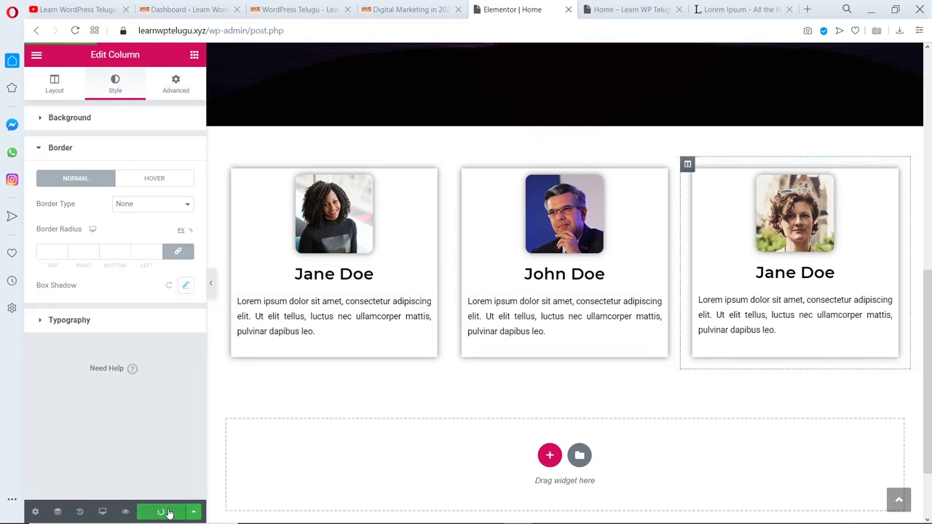
pyautogui.click(631, 9)
pyautogui.scroll(-5, 514, 246)
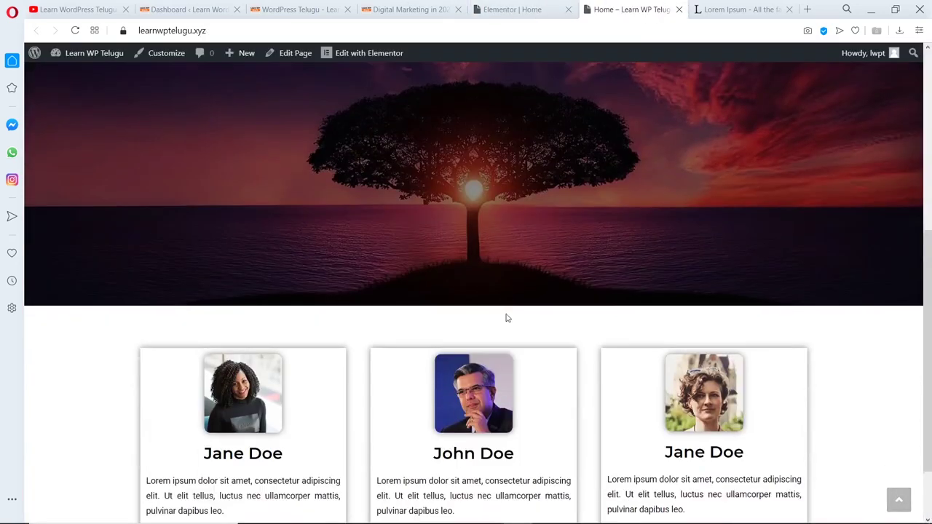
pyautogui.scroll(-1, 508, 319)
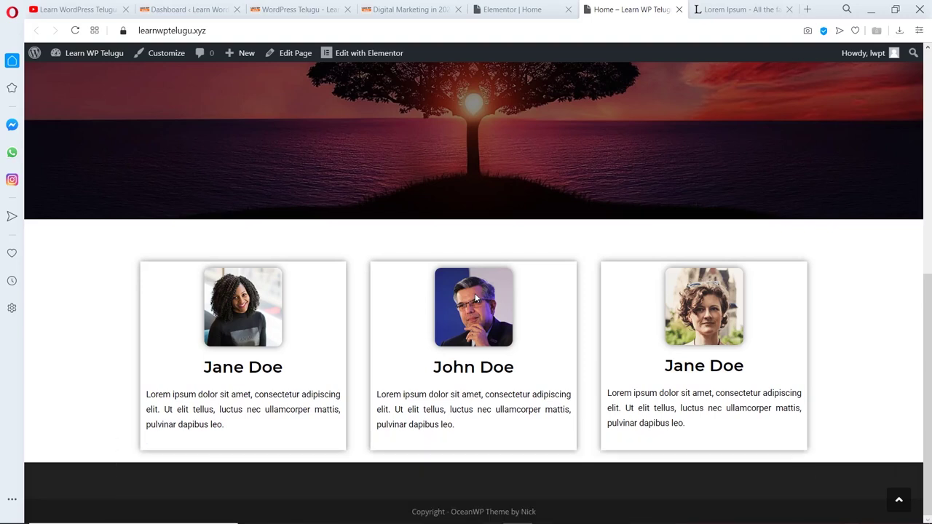
pyautogui.click(495, 4)
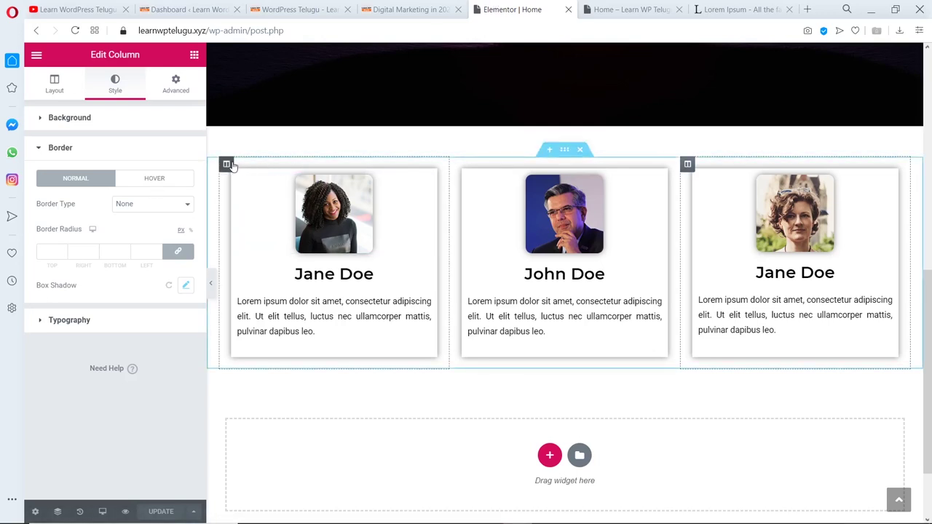
# Give the first profile column a Fade In Up entrance animation.
pyautogui.click(230, 166)
pyautogui.click(47, 345)
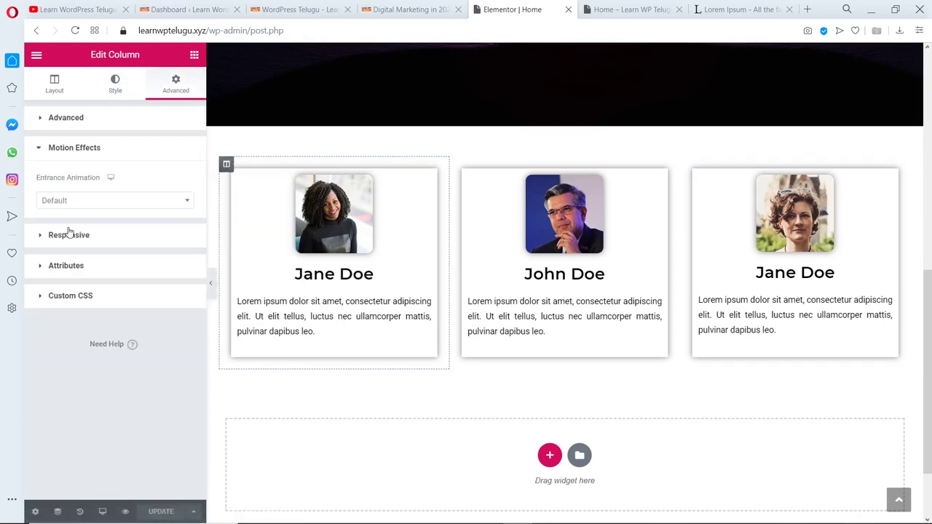
pyautogui.click(106, 209)
pyautogui.click(79, 325)
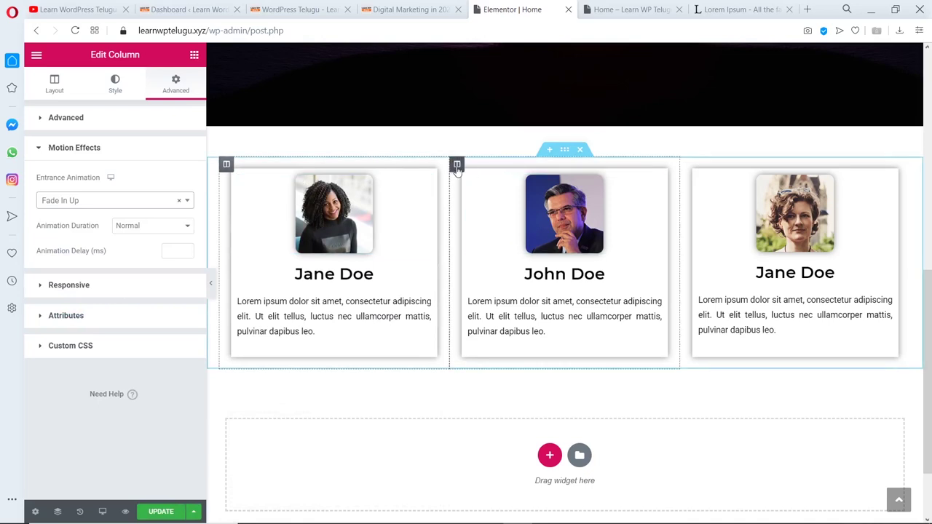
# Give the middle profile column a Fade In Up entrance animation with a 1000 ms delay.
pyautogui.click(456, 166)
pyautogui.click(79, 348)
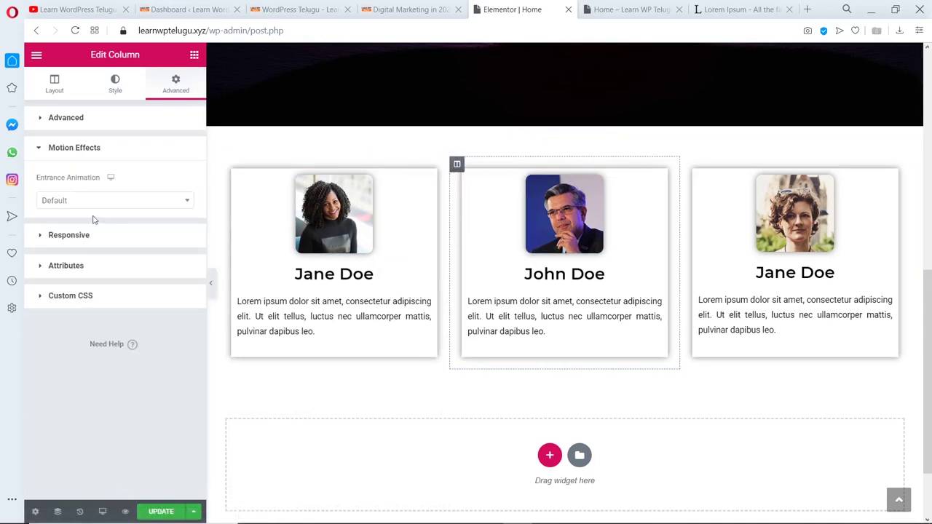
pyautogui.click(96, 205)
pyautogui.click(80, 325)
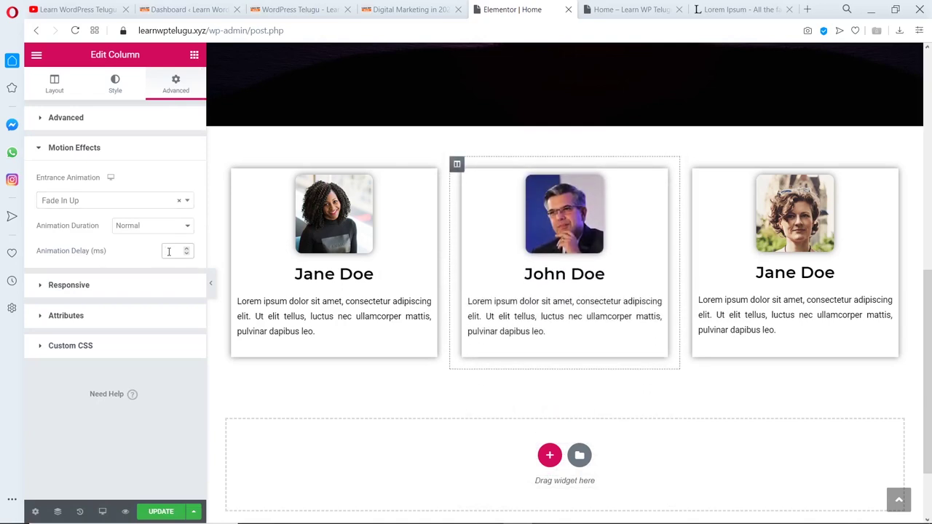
pyautogui.click(168, 251)
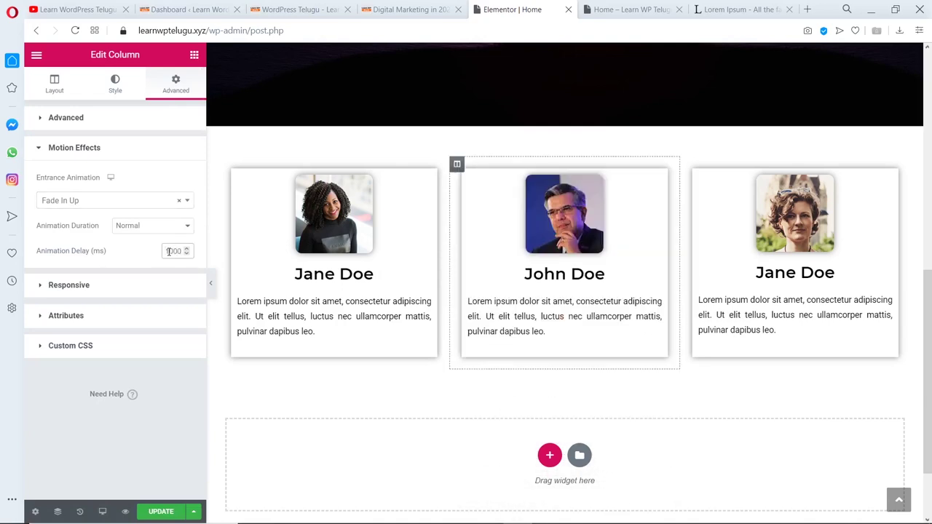
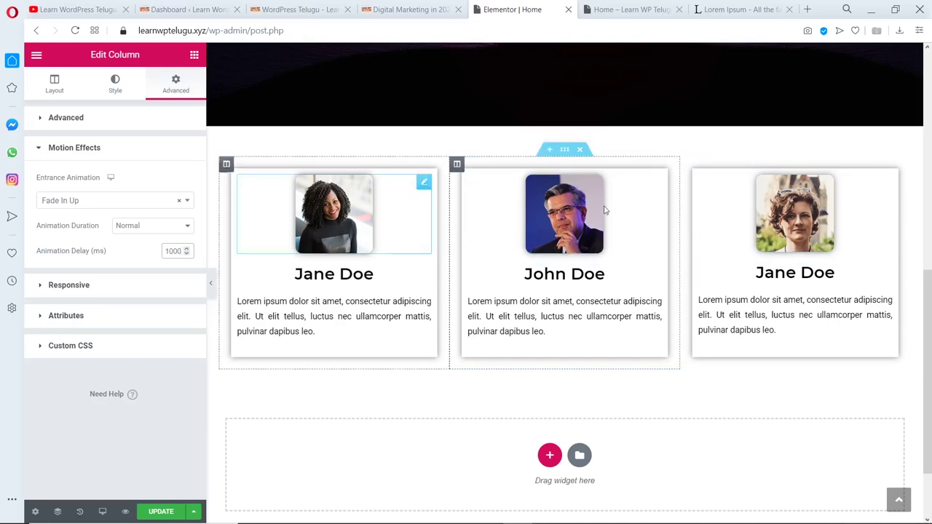
# Give the third profile column a Fade In Up entrance animation with a 2000 ms delay.
pyautogui.click(688, 165)
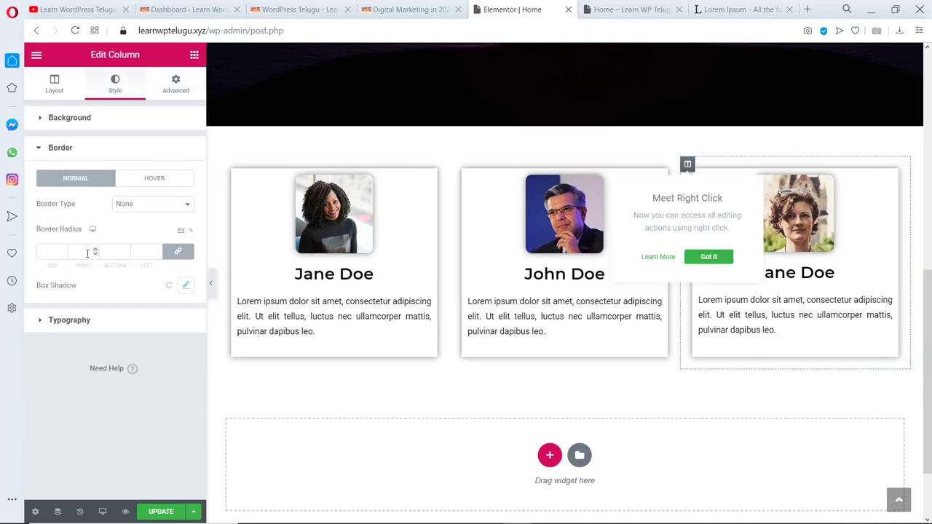
pyautogui.click(176, 84)
pyautogui.click(89, 345)
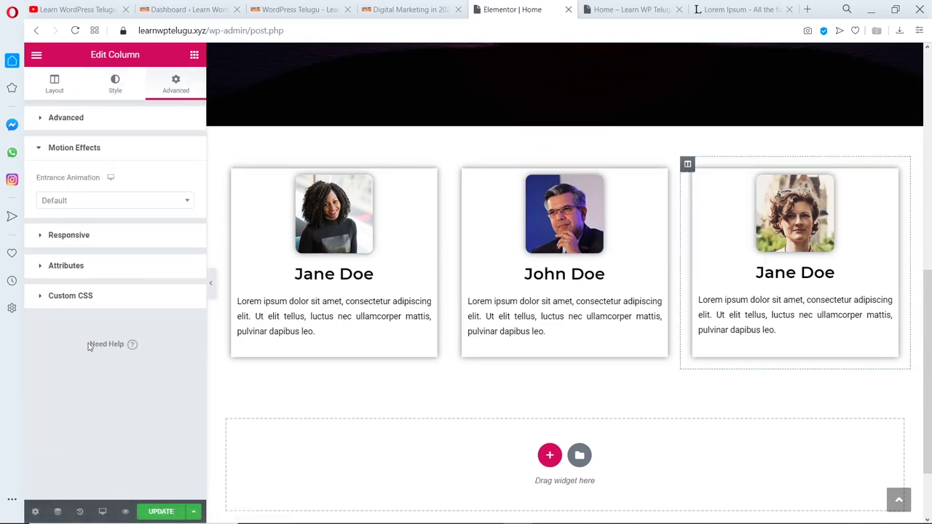
pyautogui.click(100, 202)
pyautogui.click(90, 324)
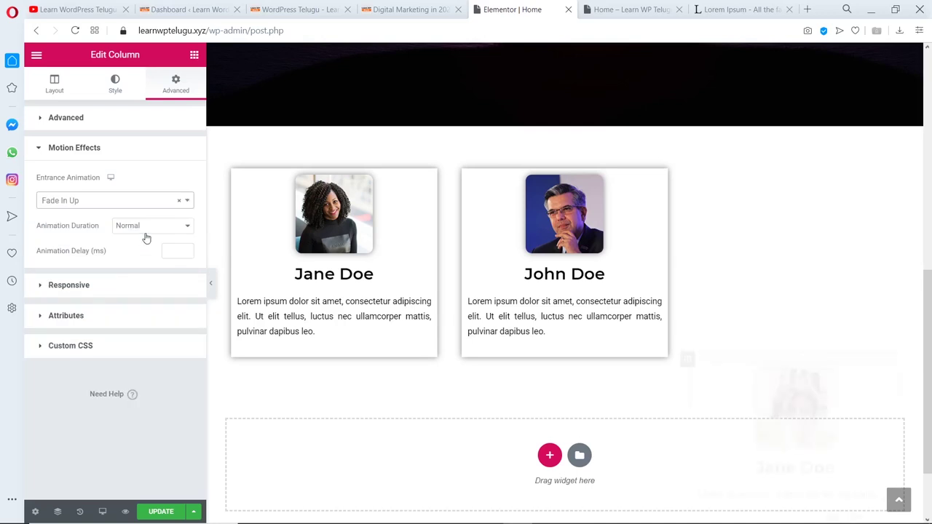
pyautogui.write('2000')
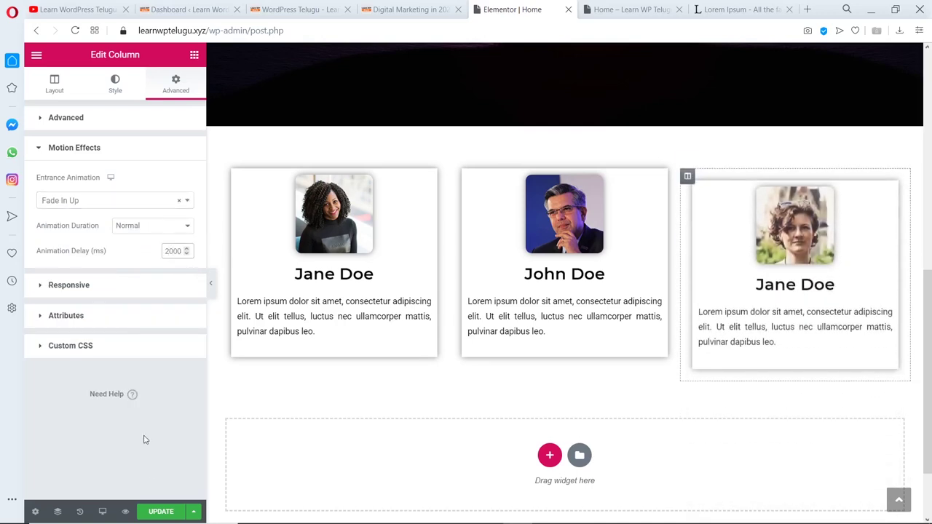
# Update the page and review the profile cards' entrance animations on the live Home page.
pyautogui.click(161, 511)
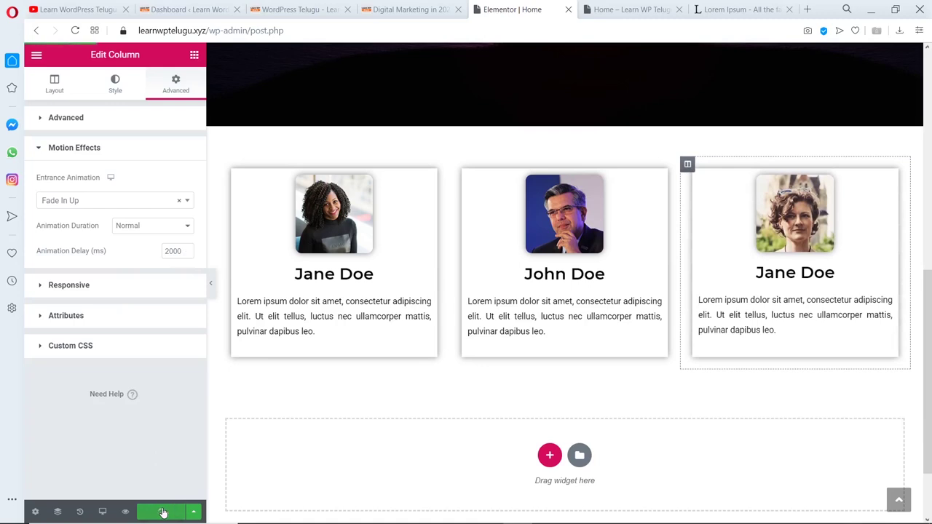
pyautogui.click(617, 7)
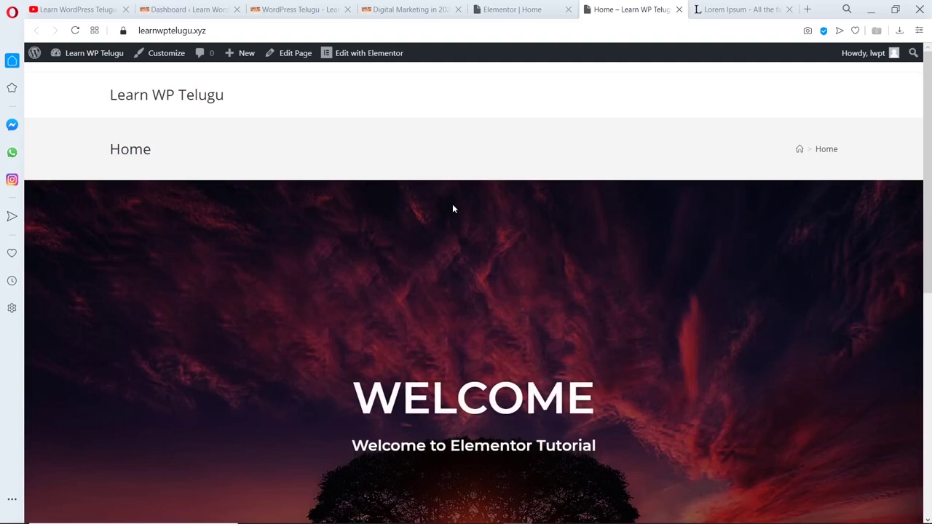
pyautogui.scroll(-5, 452, 206)
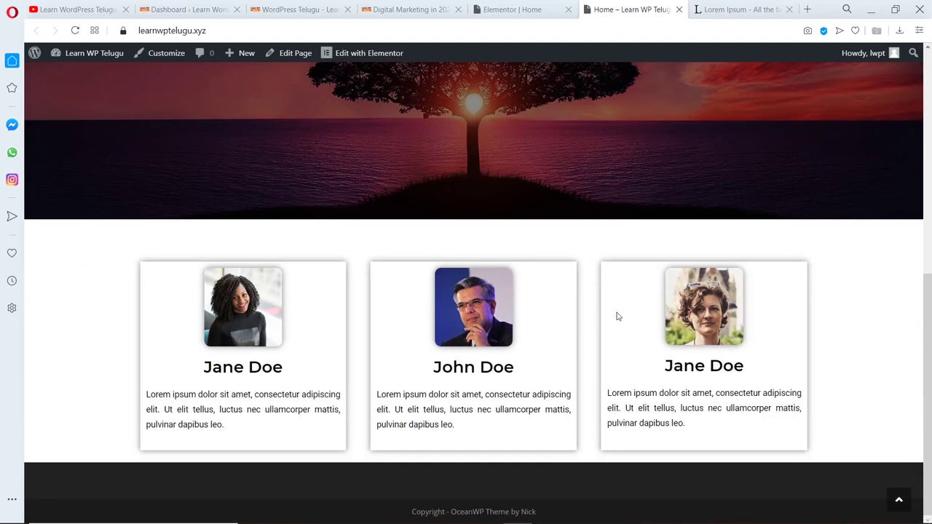
pyautogui.click(524, 6)
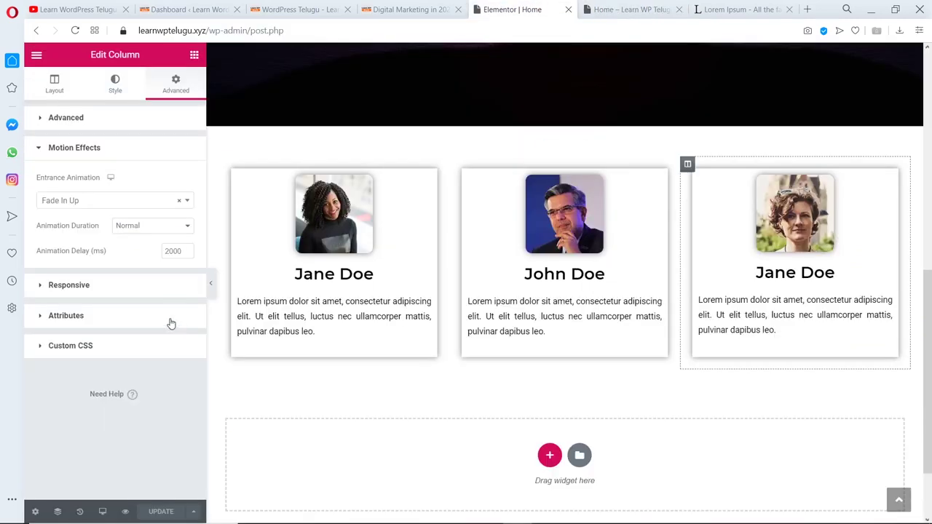
# Try hiding the third profile column on mobile, turn that option off again and update the page.
pyautogui.click(71, 346)
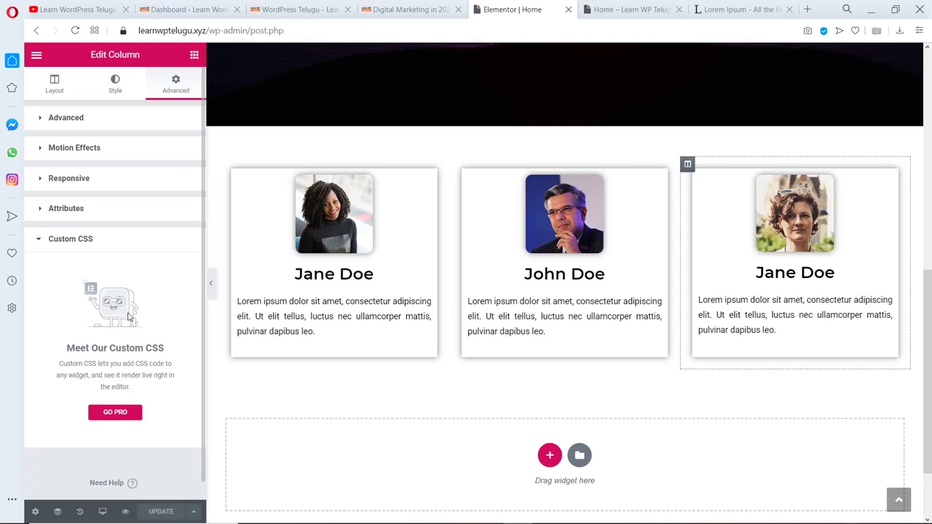
pyautogui.click(109, 183)
pyautogui.click(166, 276)
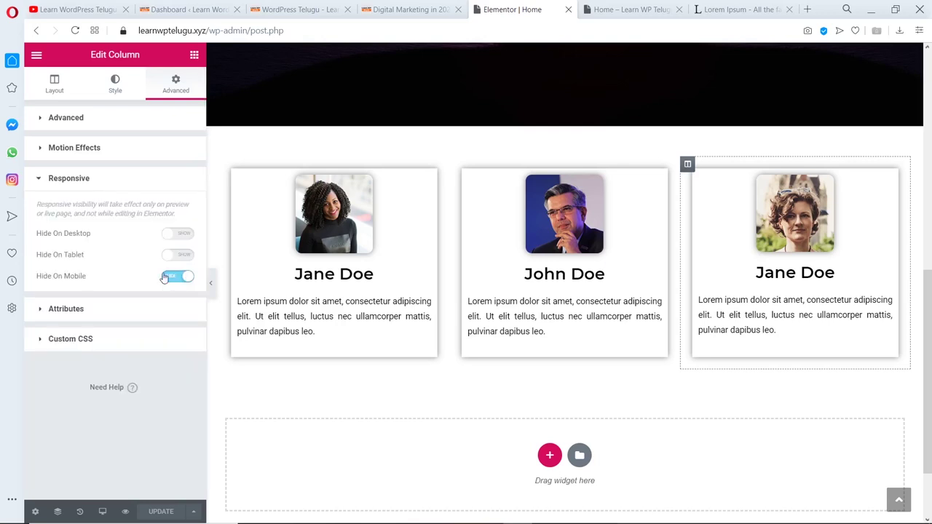
pyautogui.click(165, 277)
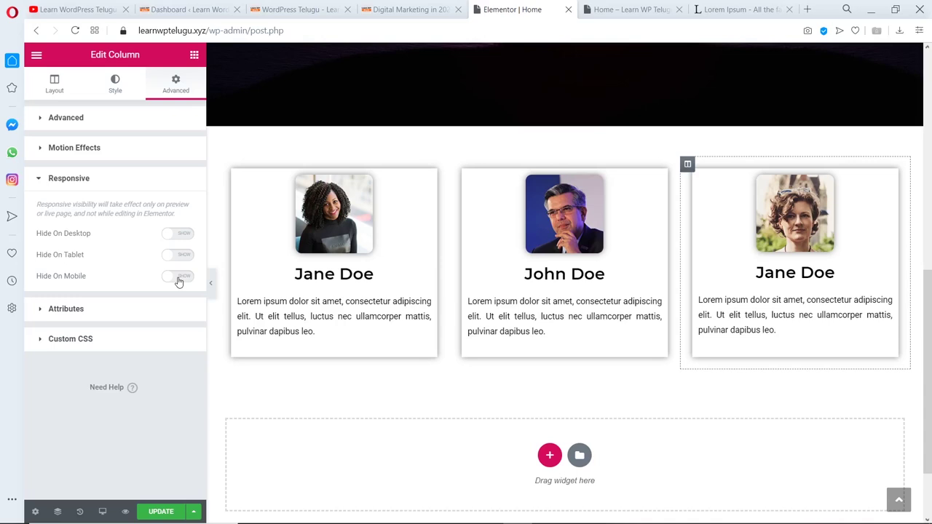
pyautogui.click(161, 511)
# Add a single-column section below the three profile cards and place a Video widget in it.
pyautogui.scroll(8, 334, 412)
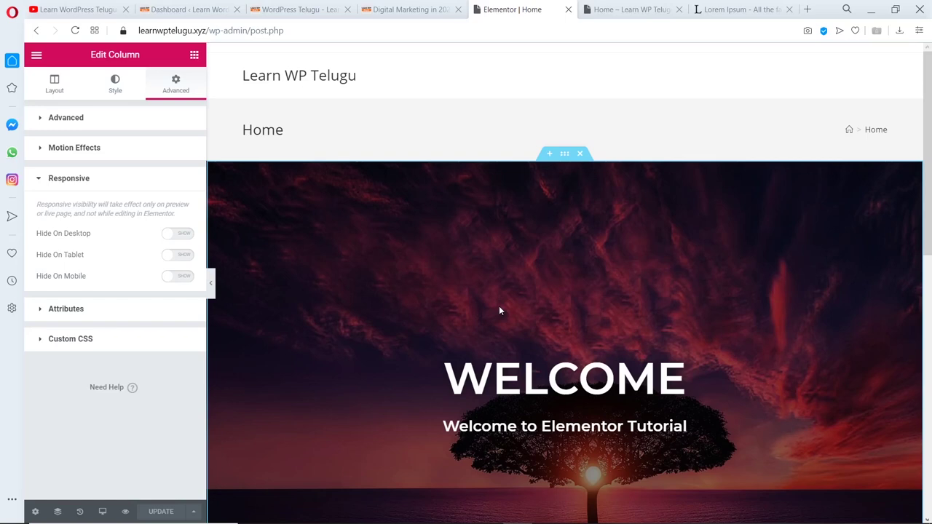
pyautogui.scroll(-8, 498, 310)
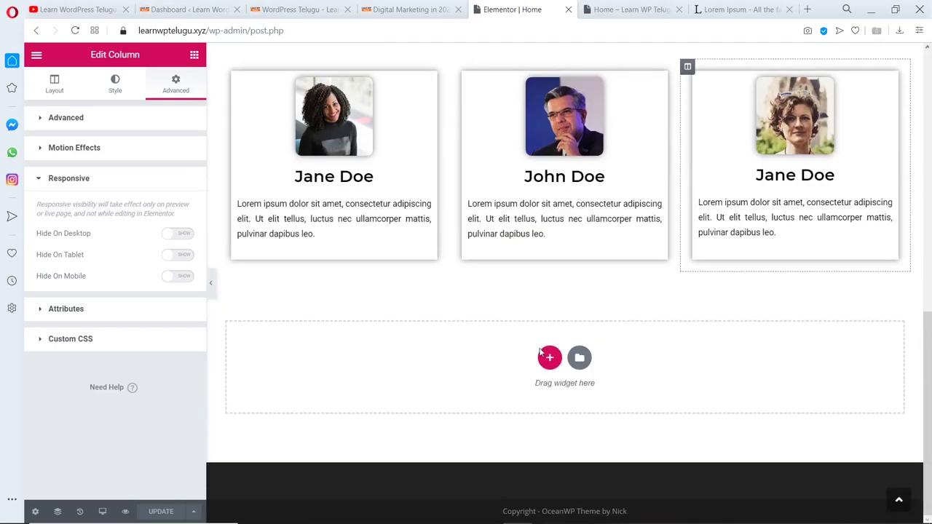
pyautogui.click(548, 357)
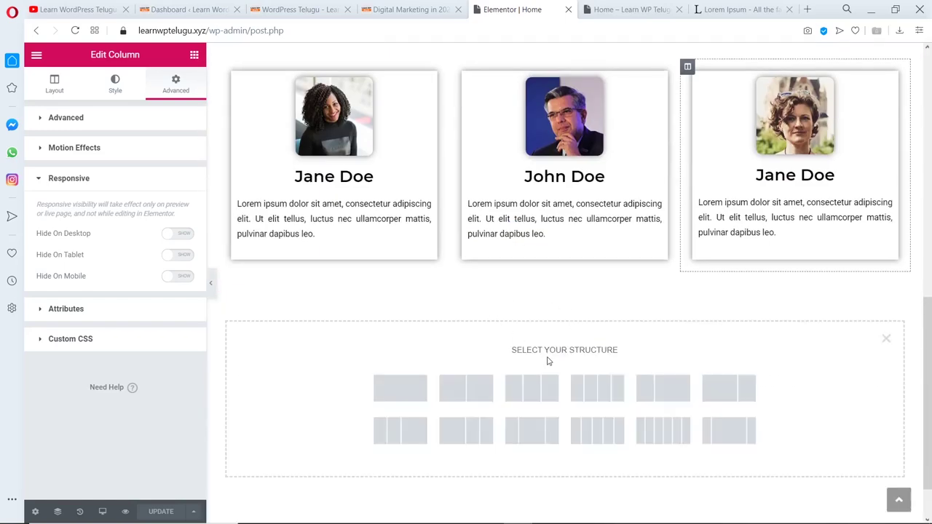
pyautogui.click(421, 387)
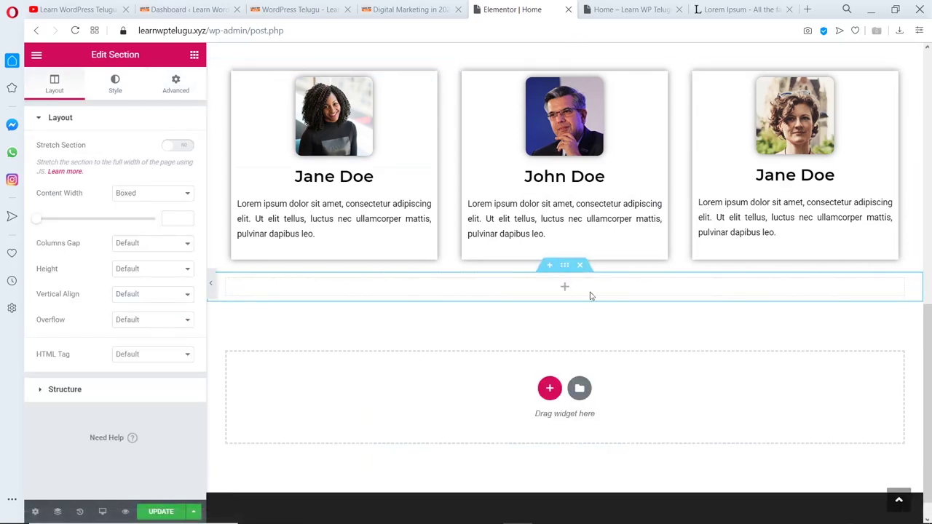
pyautogui.click(194, 55)
pyautogui.moveTo(70, 285); pyautogui.dragTo(563, 280)
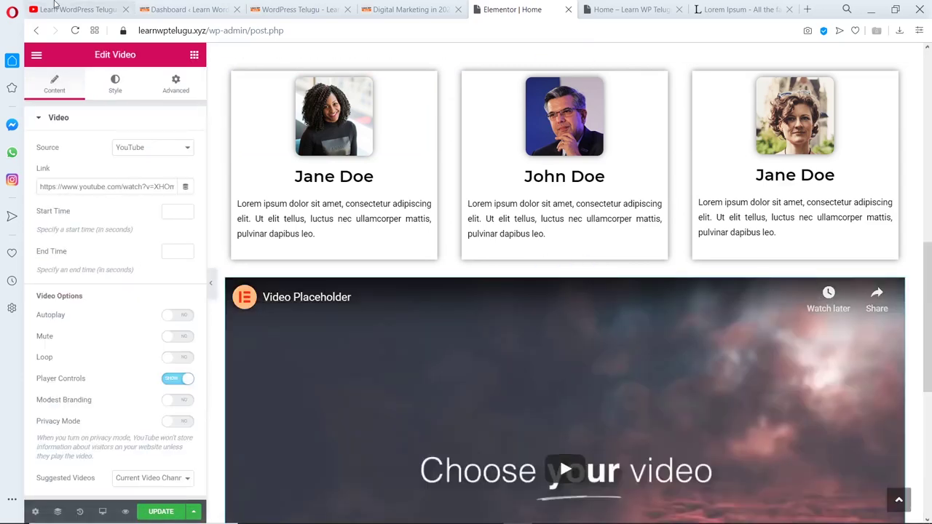
# Copy the address of the "How to Create Blog for Beginners" YouTube video and set it as the Video widget's link.
pyautogui.click(78, 10)
pyautogui.rightClick(647, 430)
pyautogui.click(693, 348)
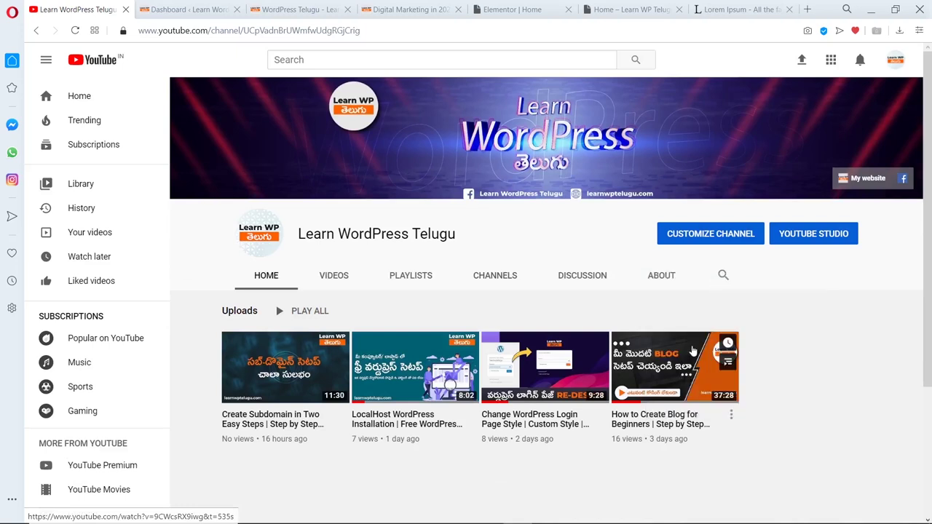
pyautogui.click(631, 9)
pyautogui.click(532, 9)
pyautogui.click(86, 186)
pyautogui.hotkey('ctrl', 'a')
pyautogui.hotkey('ctrl', 'v')
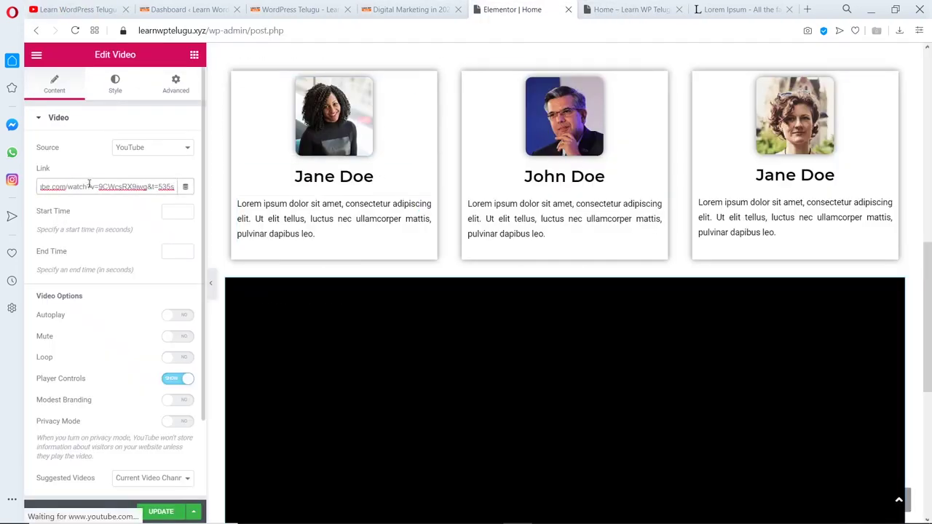
# Update the page, play the embedded video on the reloaded live Home page, and close that page to return to the editor.
pyautogui.scroll(-3, 550, 311)
pyautogui.click(155, 513)
pyautogui.click(612, 10)
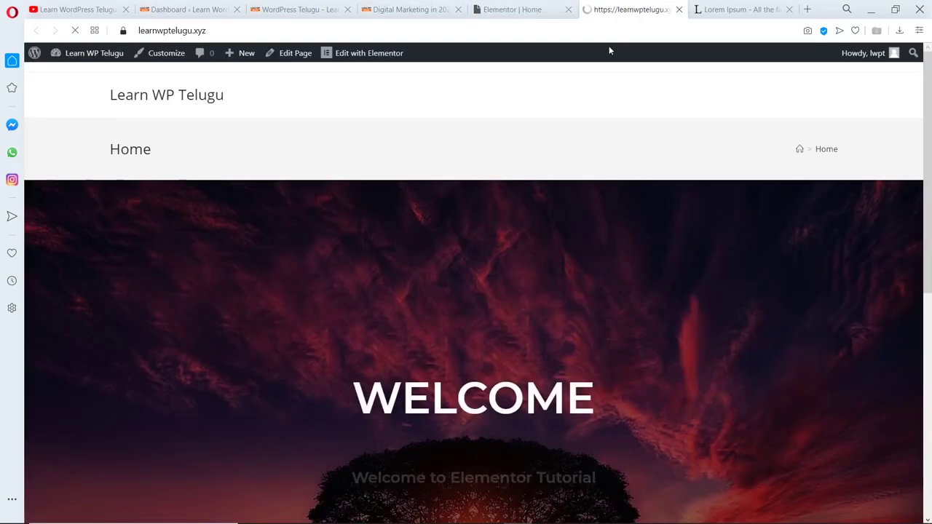
pyautogui.scroll(-10, 566, 201)
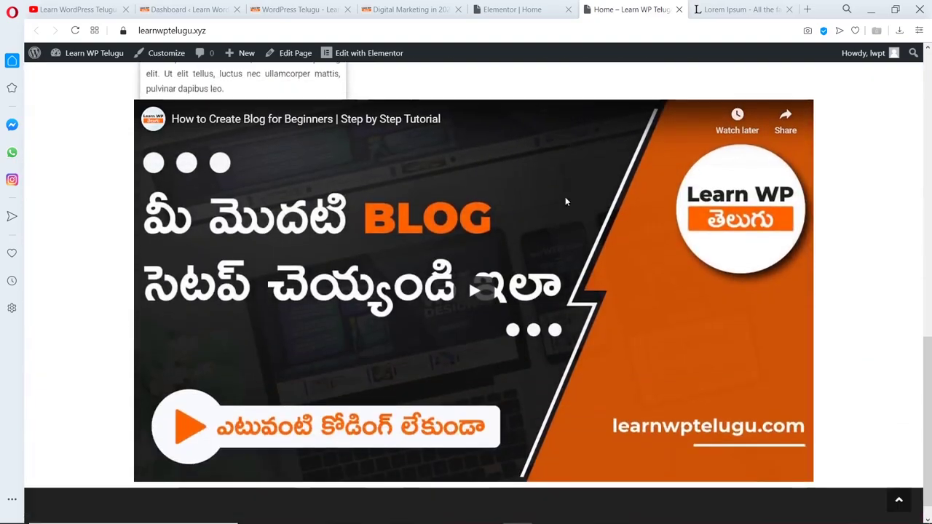
pyautogui.scroll(1, 565, 196)
pyautogui.click(512, 327)
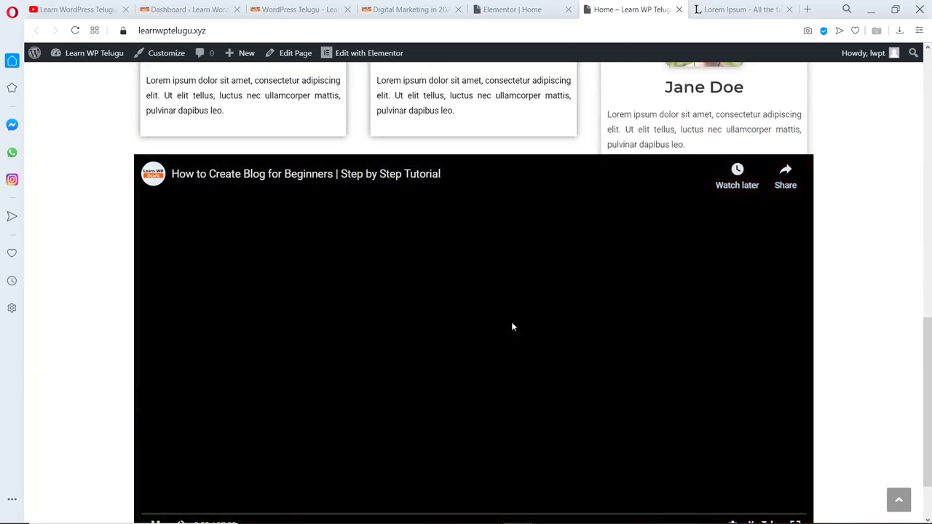
pyautogui.scroll(-1, 599, 295)
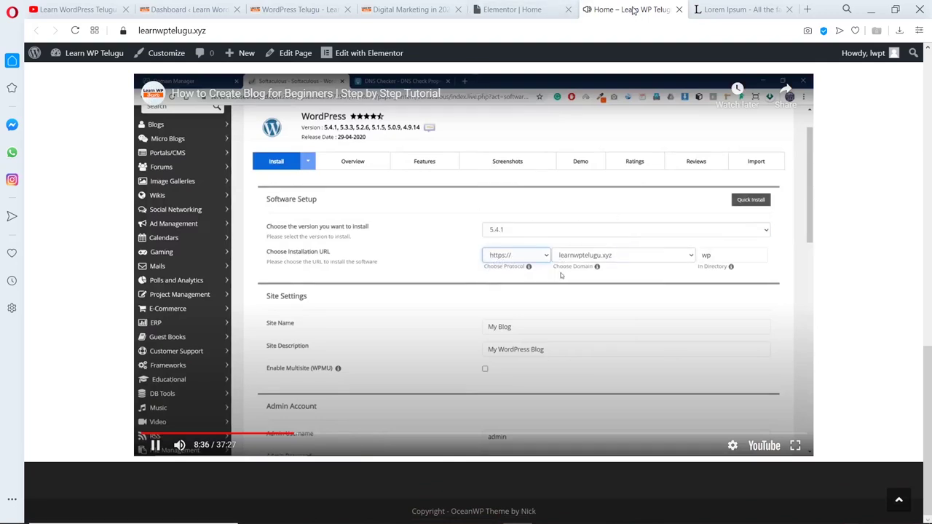
pyautogui.click(679, 9)
pyautogui.click(516, 9)
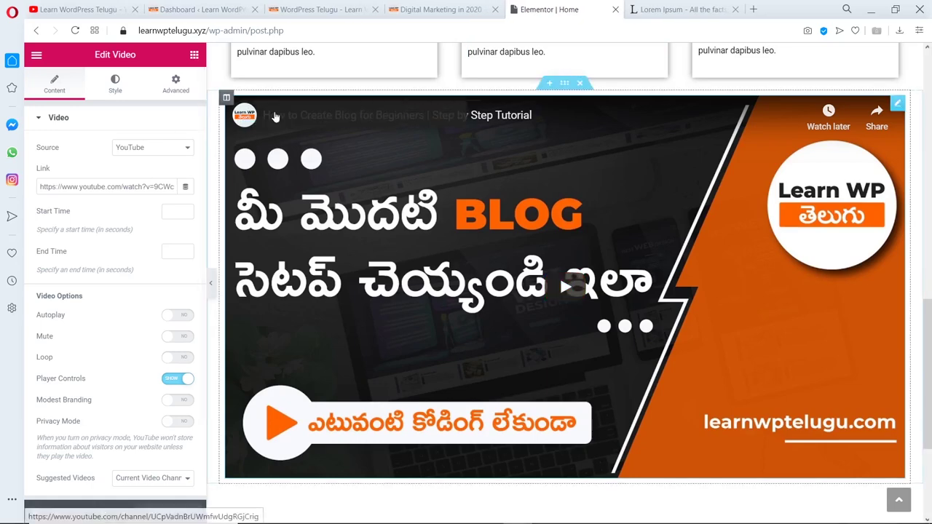
# Add a Button widget below the "Welcome to Elementor Tutorial" subtitle and set its text to "Mail Us".
pyautogui.scroll(2, 551, 187)
pyautogui.scroll(5, 549, 186)
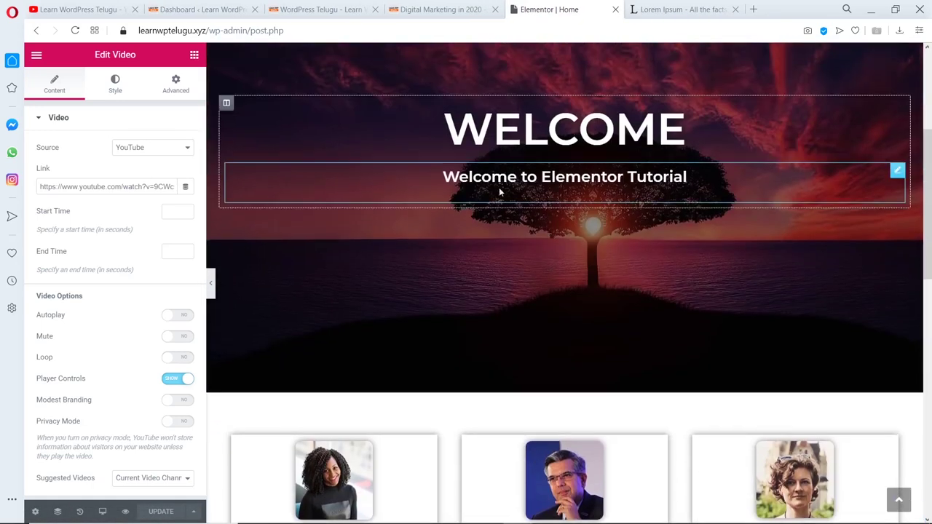
pyautogui.scroll(-1, 575, 196)
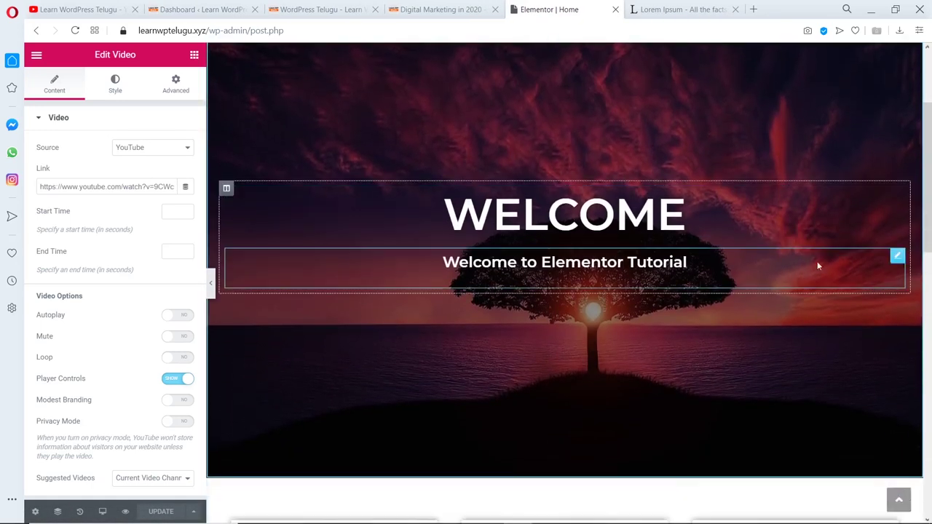
pyautogui.click(194, 55)
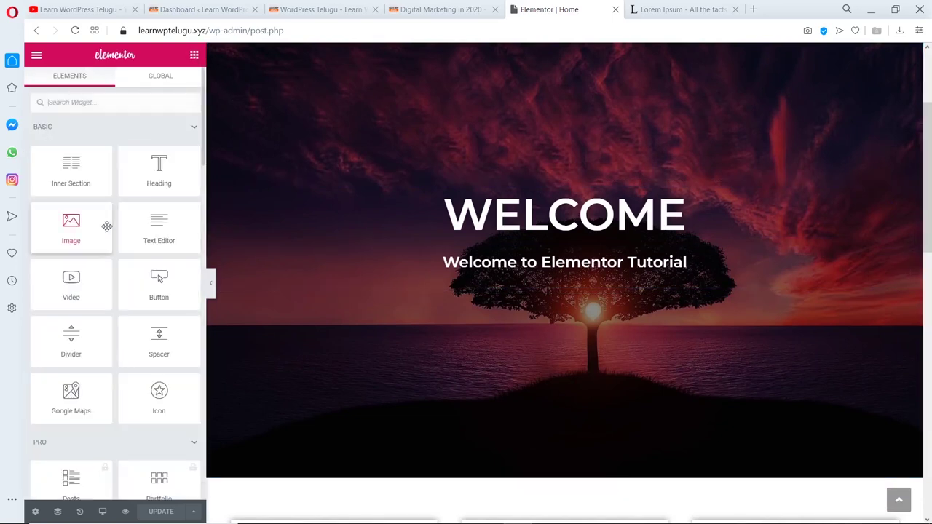
pyautogui.moveTo(158, 282); pyautogui.dragTo(604, 271)
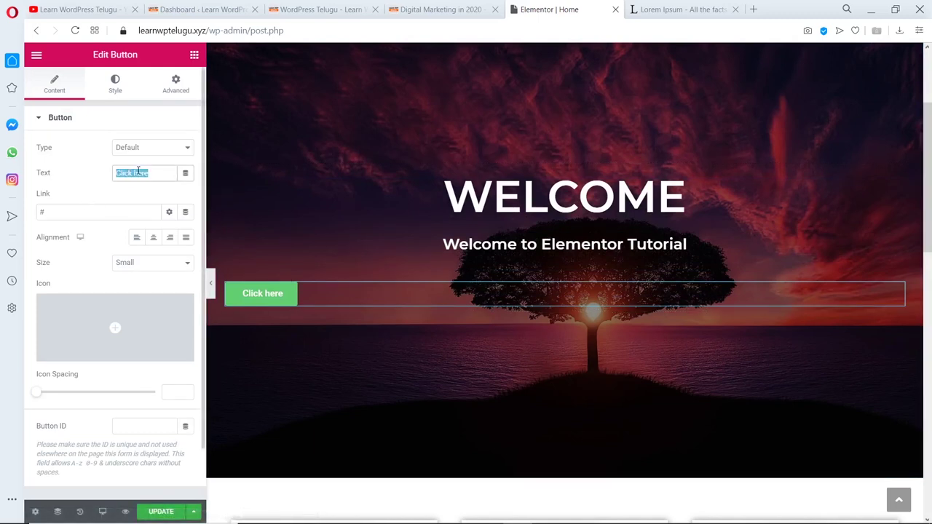
pyautogui.write('Mail US')
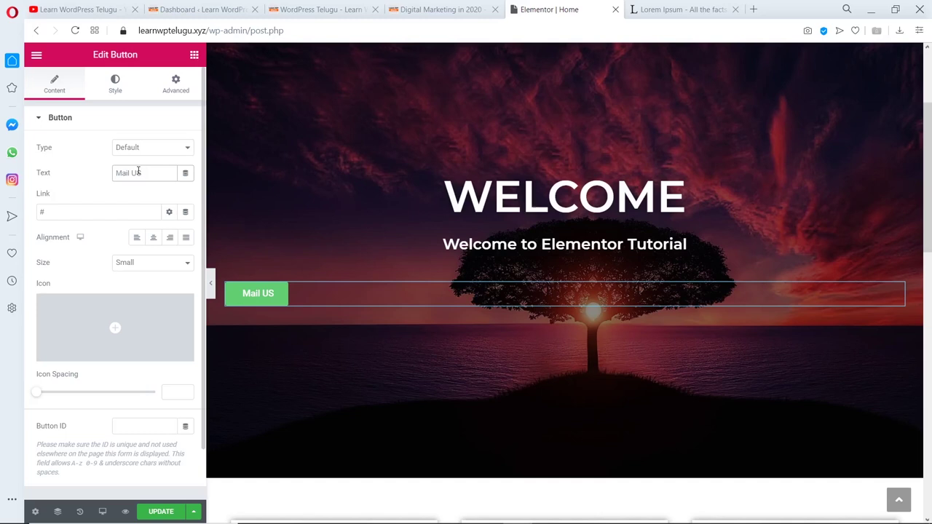
pyautogui.press('BackSpace')
pyautogui.write('s')
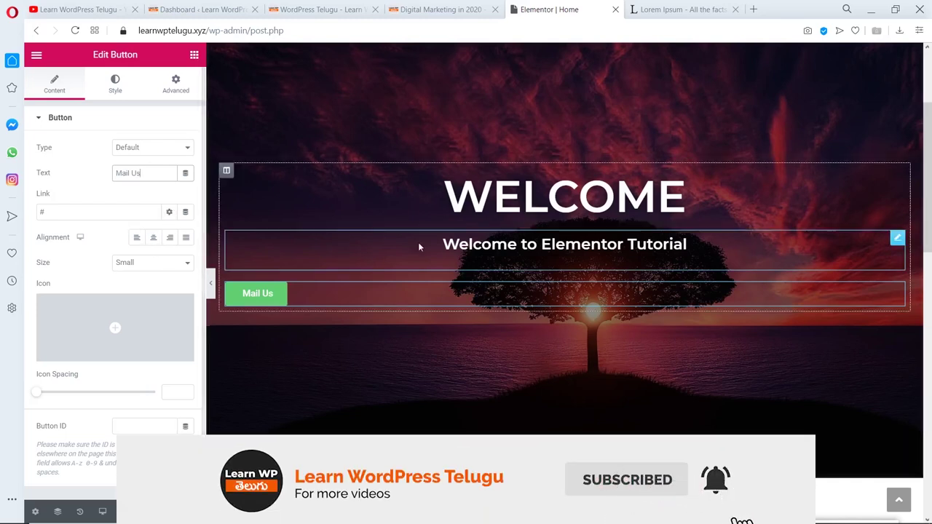
# Center the Mail Us button and insert the solid Envelope icon from the icon library.
pyautogui.click(153, 237)
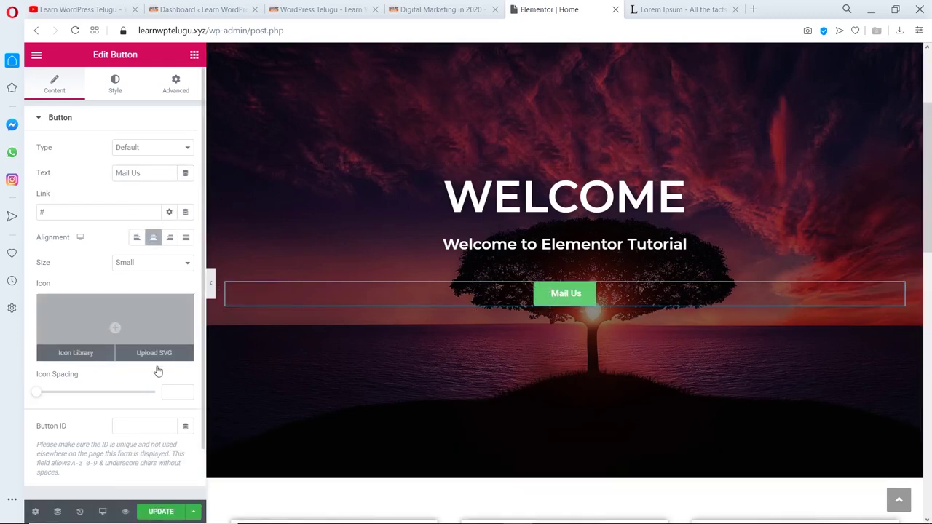
pyautogui.click(115, 328)
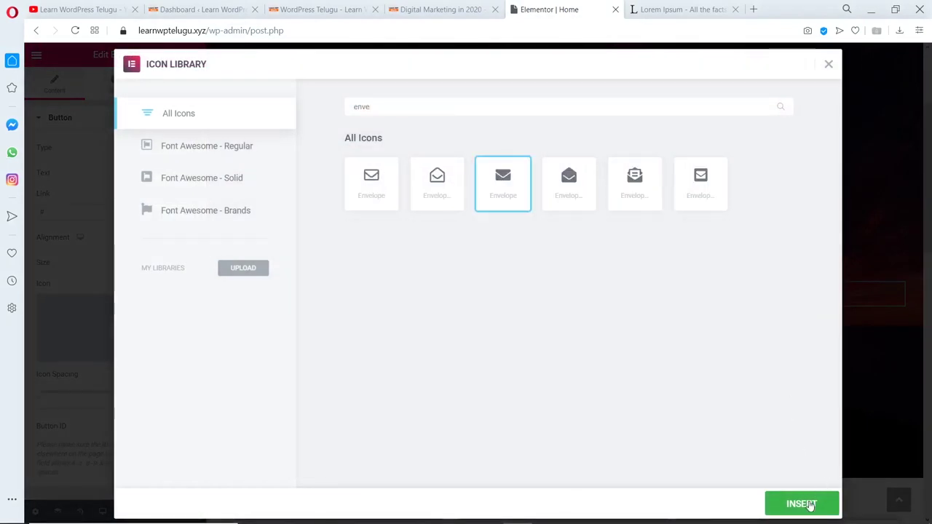
pyautogui.click(801, 503)
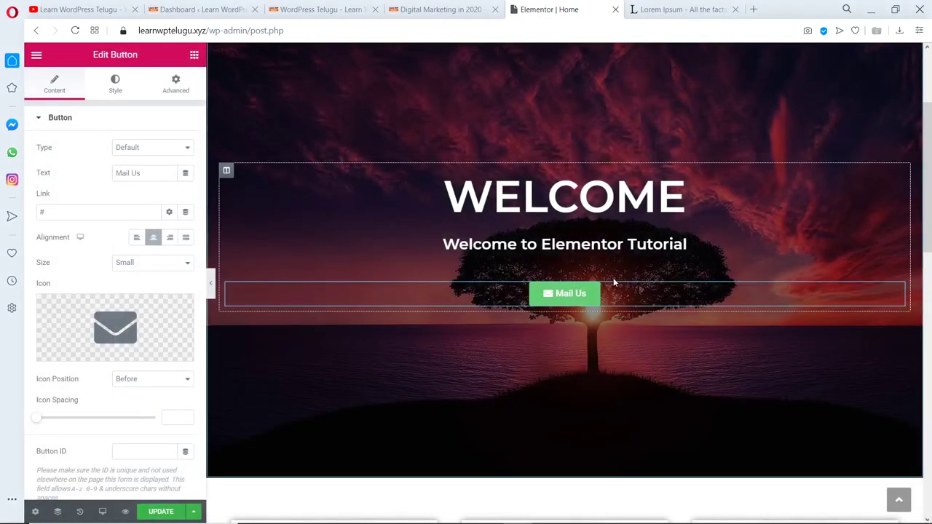
# Set the Mail Us button's background color to fully transparent white, #FFFFFF00.
pyautogui.click(116, 86)
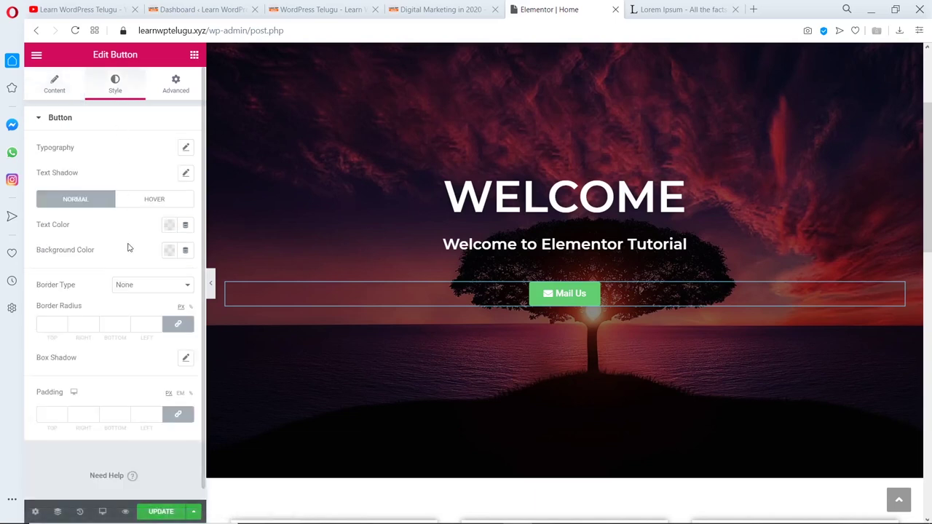
pyautogui.click(170, 251)
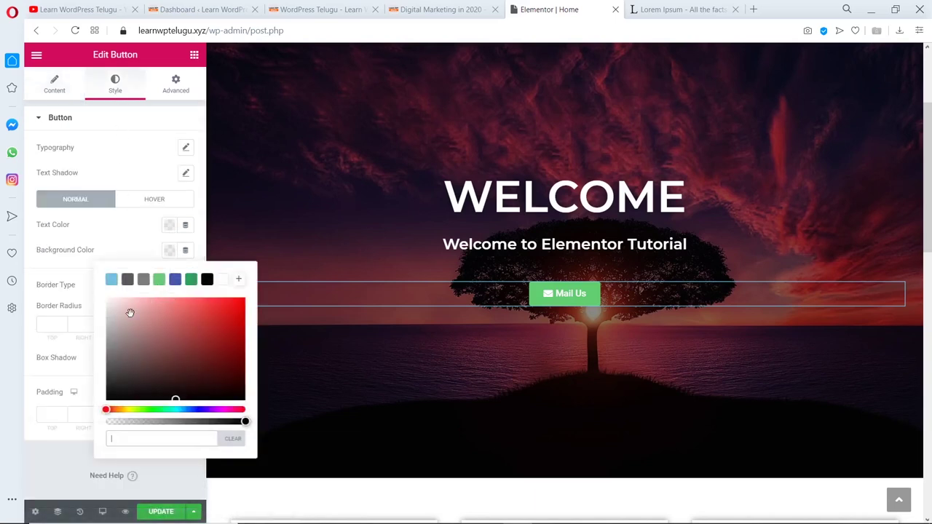
pyautogui.click(224, 280)
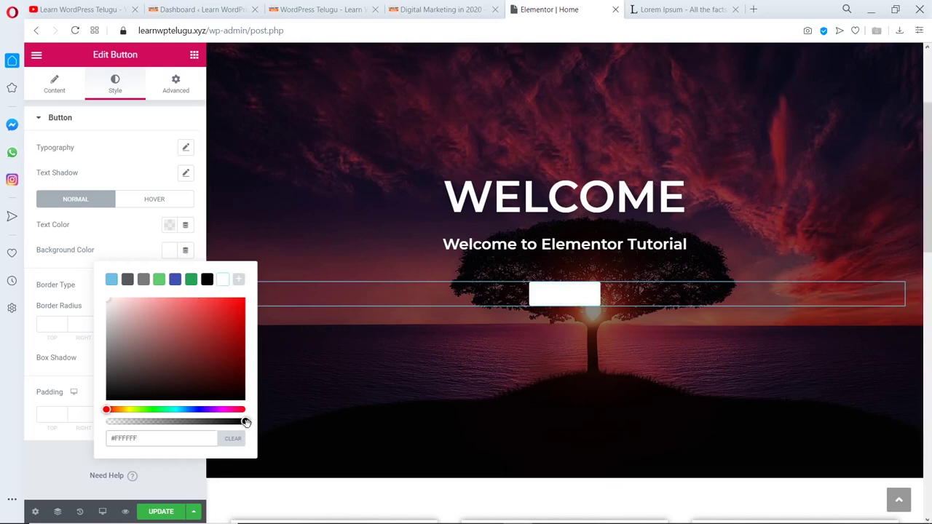
pyautogui.moveTo(246, 422); pyautogui.dragTo(78, 426)
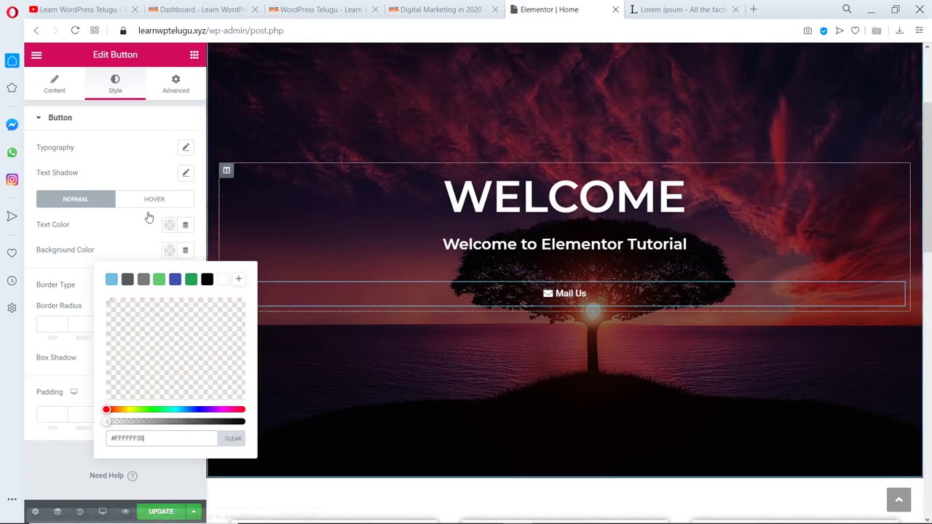
pyautogui.click(113, 225)
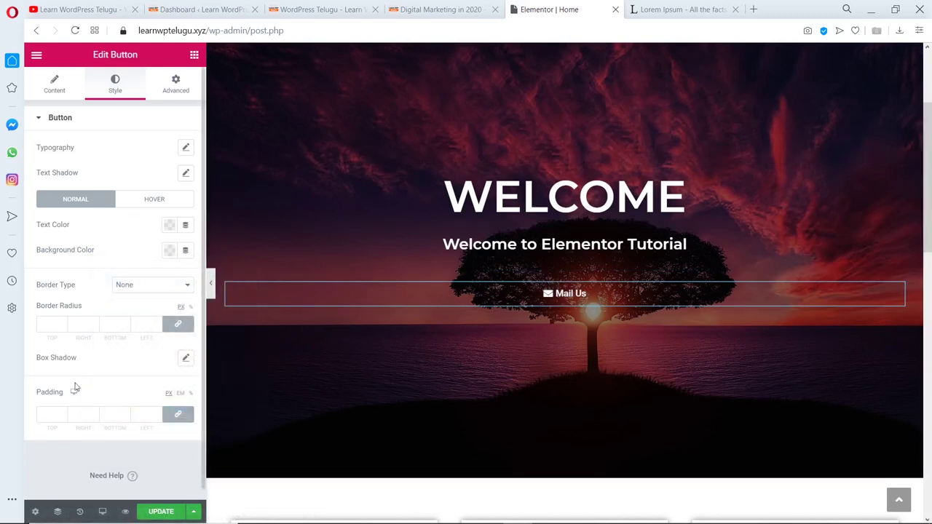
# Give the Mail Us button a Solid border with a width of 2 on all sides.
pyautogui.click(134, 284)
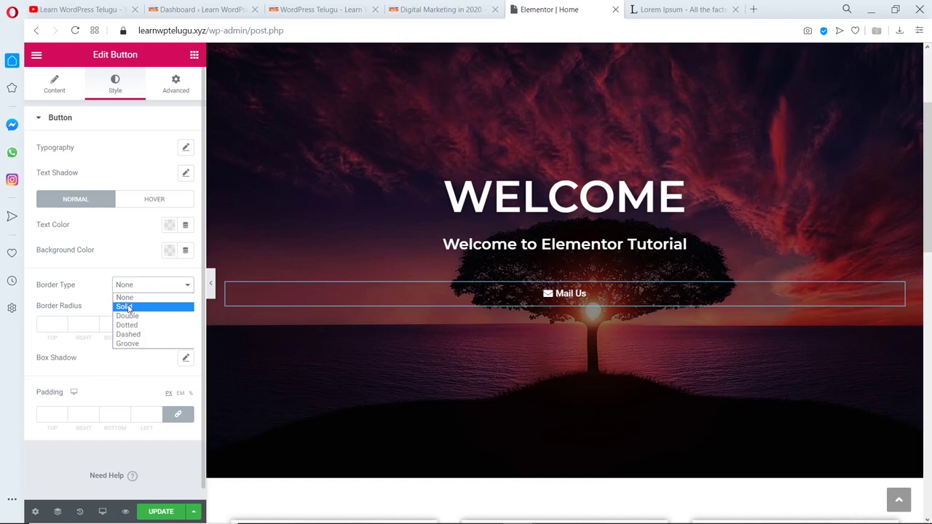
pyautogui.click(127, 308)
pyautogui.click(51, 334)
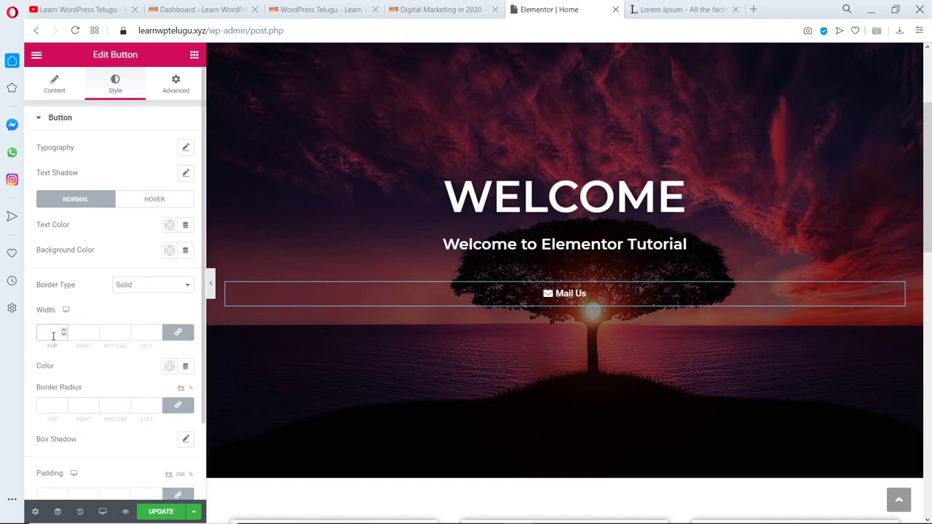
pyautogui.write('5')
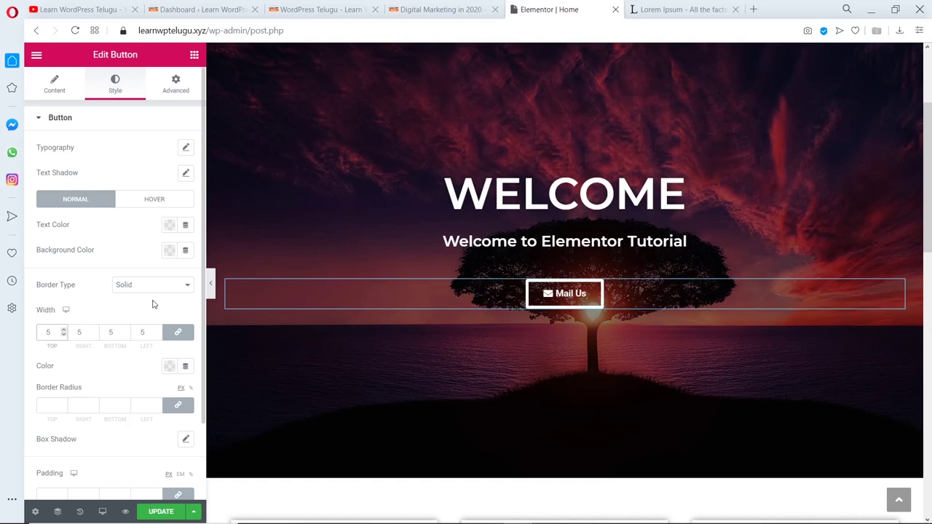
pyautogui.click(64, 335)
pyautogui.click(64, 334)
pyautogui.click(64, 335)
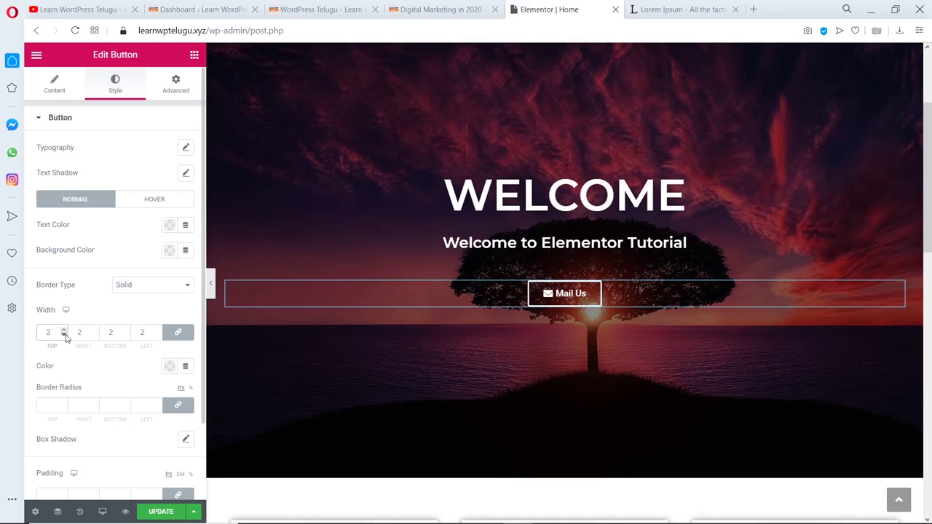
# Set the Mail Us button's normal background color to orange #ff6300 and update the page.
pyautogui.click(170, 251)
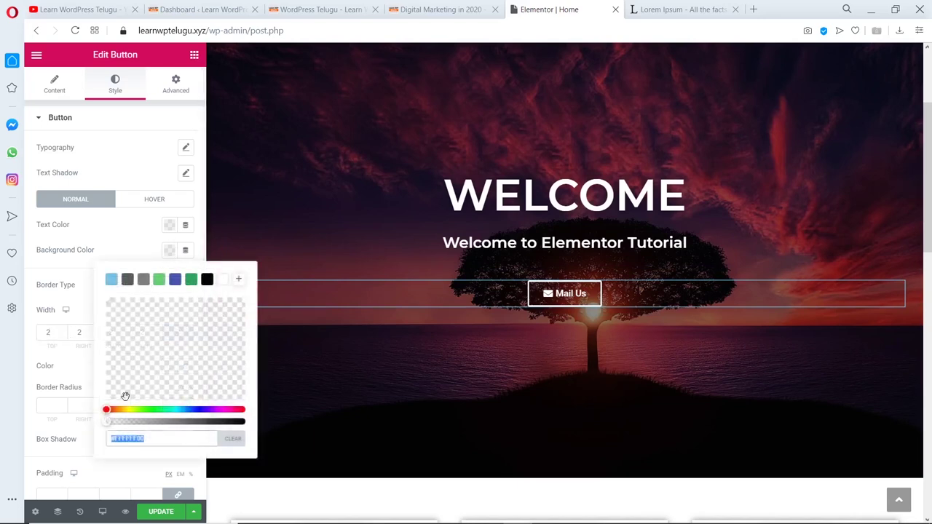
pyautogui.write('#ff6300')
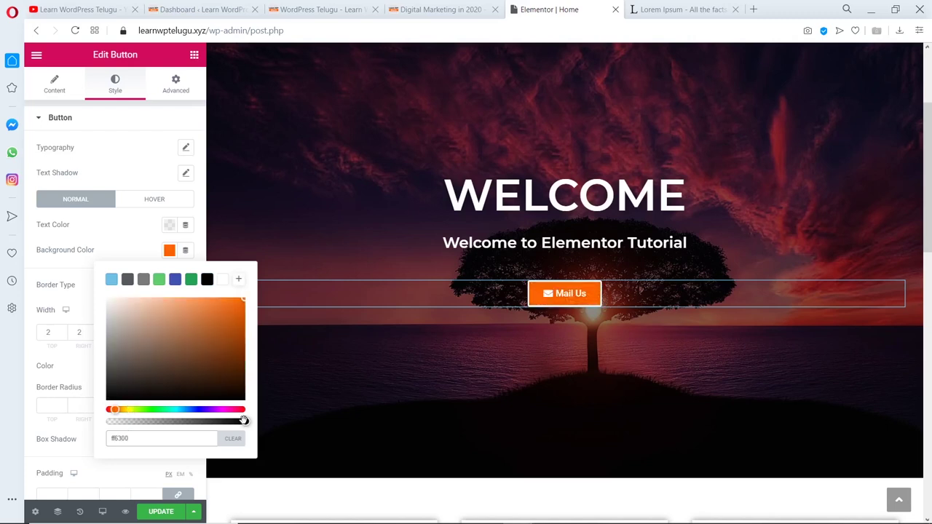
pyautogui.click(97, 204)
pyautogui.click(161, 511)
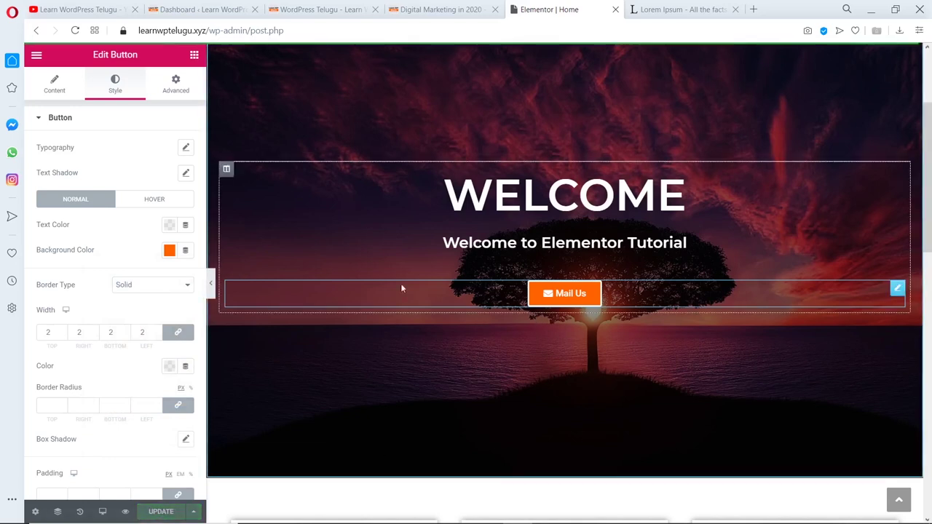
# Set the Mail Us button's hover text color to orange #ff6300.
pyautogui.click(134, 205)
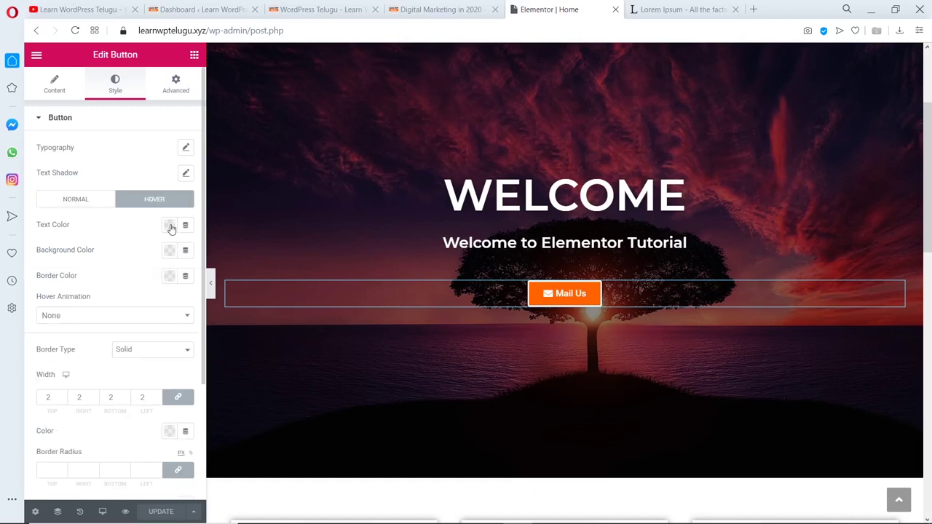
pyautogui.click(169, 224)
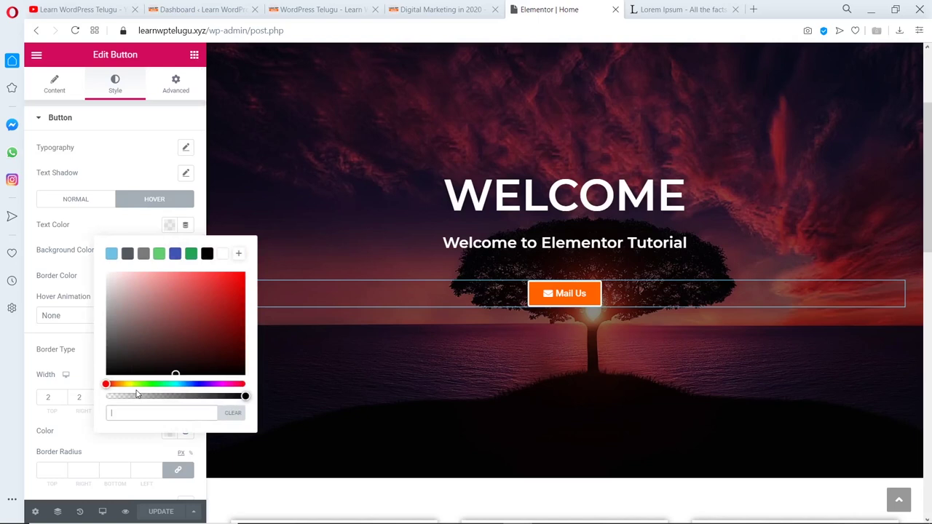
pyautogui.write('#ffff66')
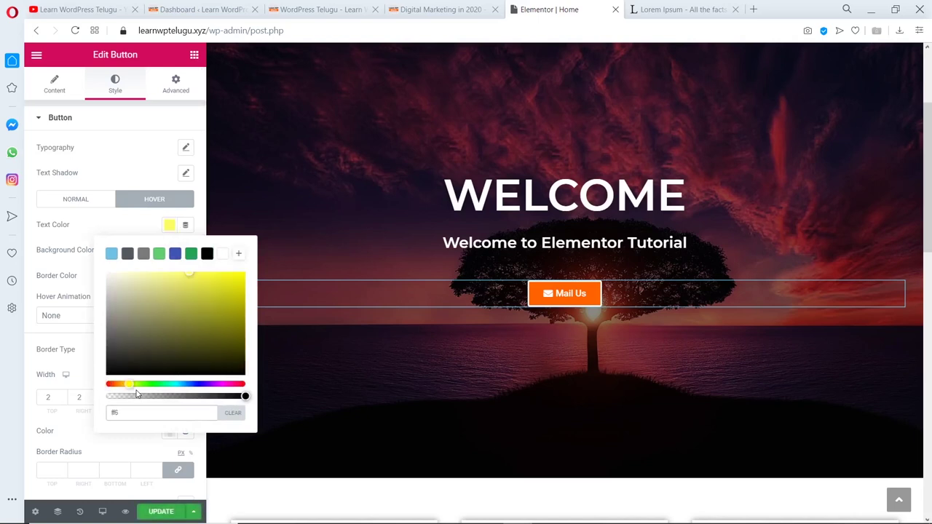
pyautogui.write('f6300')
pyautogui.click(146, 225)
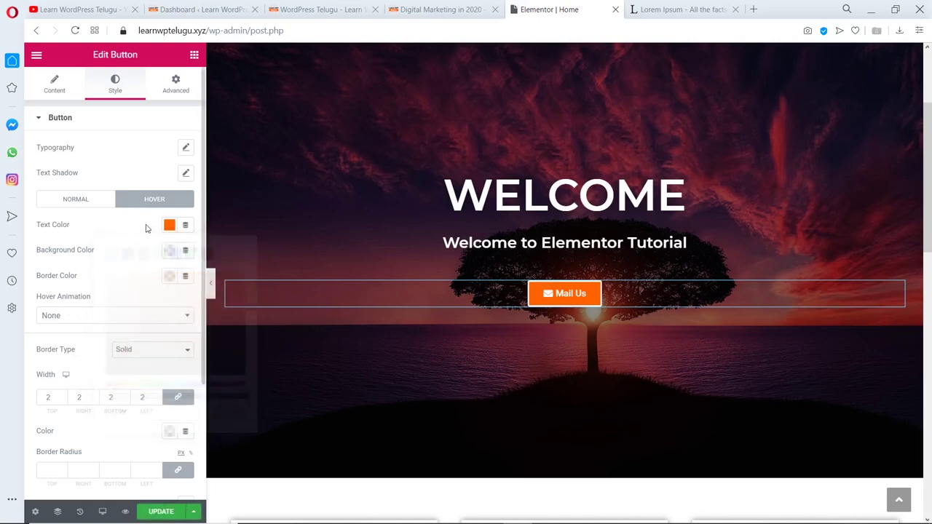
# Set the Mail Us button's hover background color to white.
pyautogui.click(169, 249)
pyautogui.moveTo(133, 376); pyautogui.dragTo(104, 296)
pyautogui.click(111, 232)
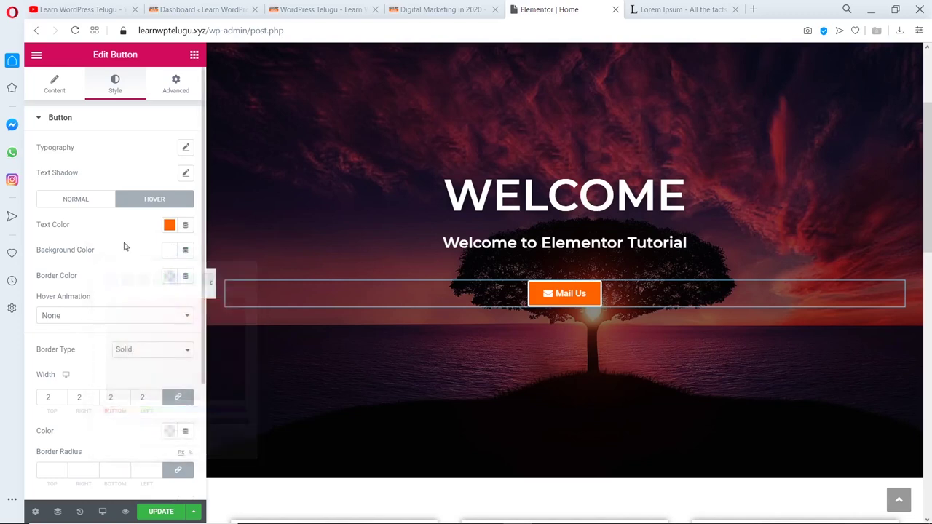
# Set the Mail Us button's hover border color to orange #ff6300 and update the page.
pyautogui.click(169, 276)
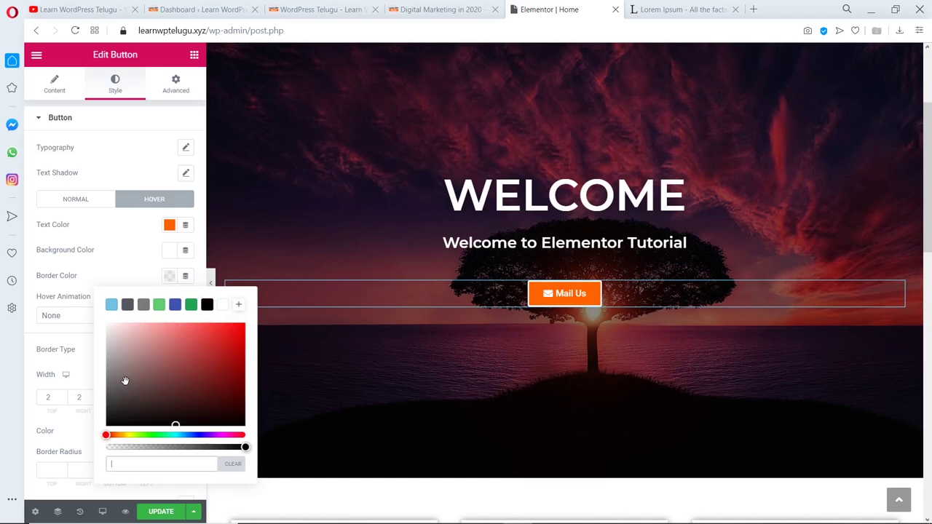
pyautogui.write('#63')
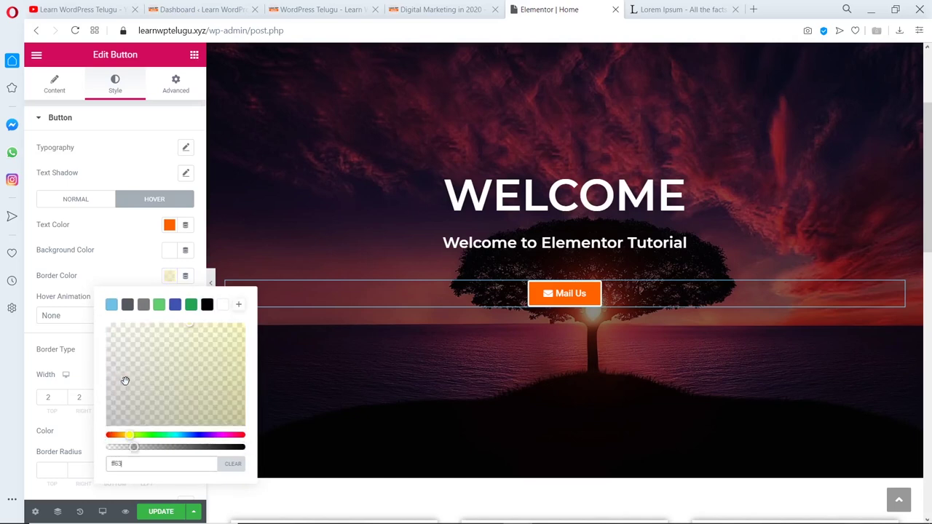
pyautogui.write('00')
pyautogui.click(175, 519)
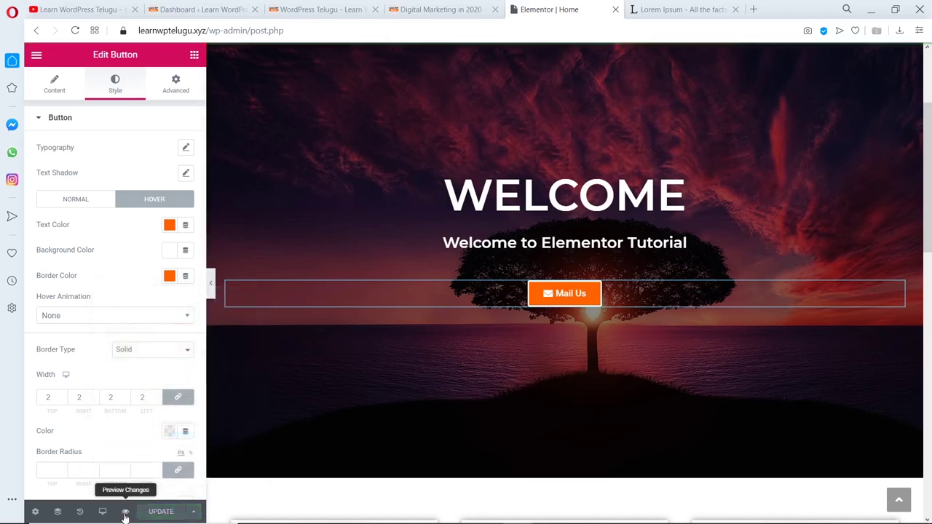
# Preview the Home page, check the Mail Us button's hover styling, and return to the Elementor editor.
pyautogui.click(125, 514)
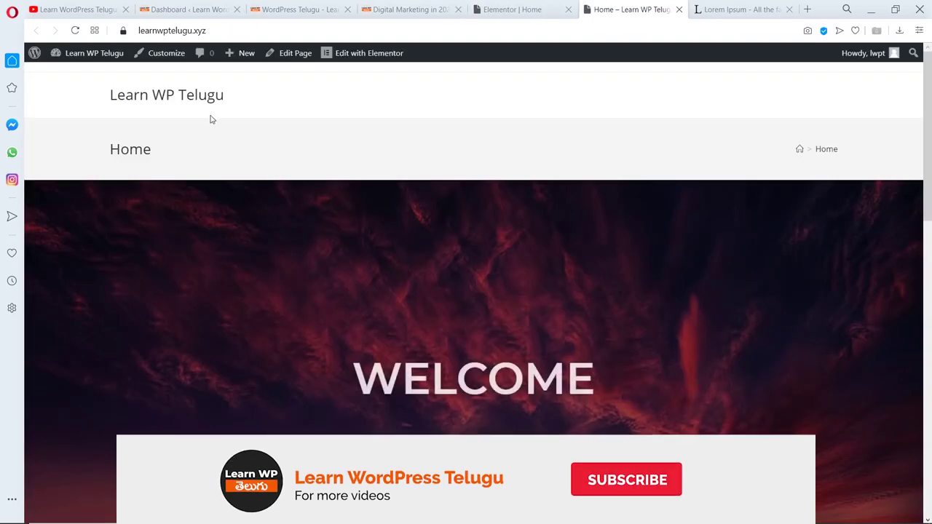
pyautogui.scroll(-3, 216, 95)
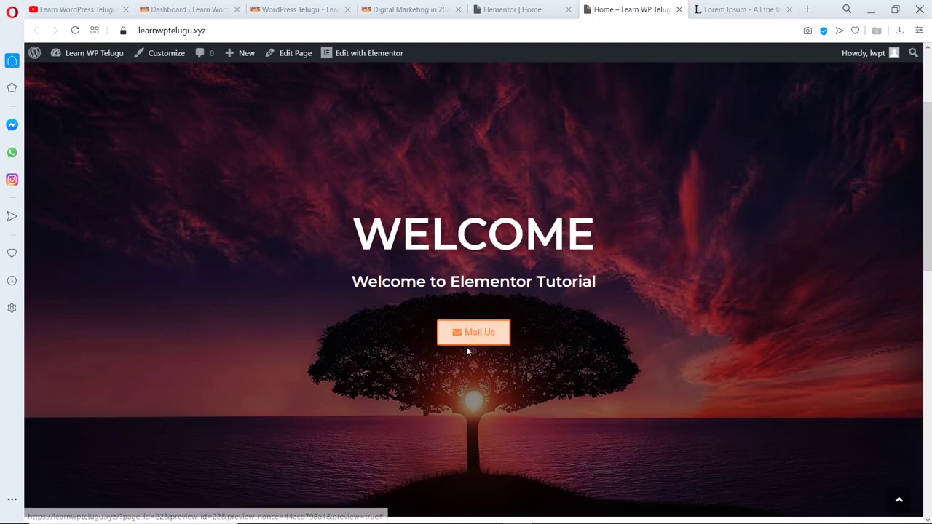
pyautogui.click(541, 7)
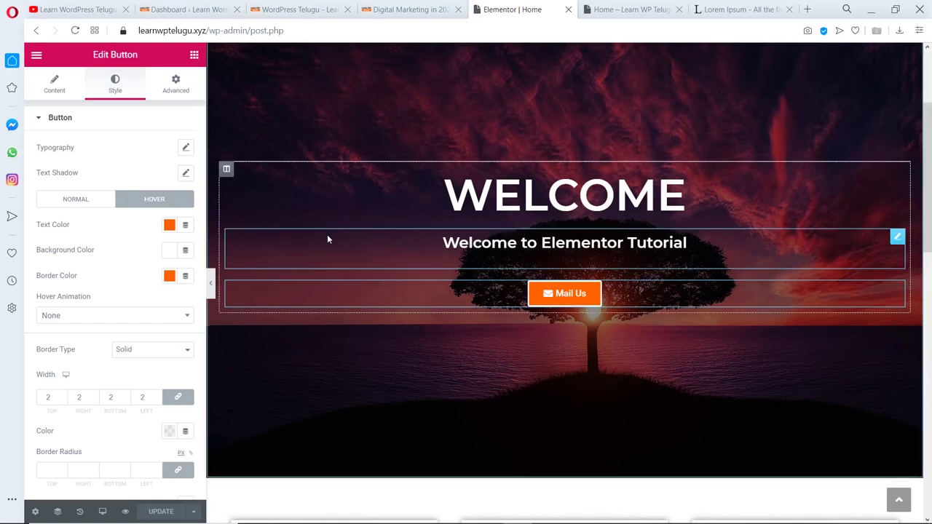
# Delete the Welcome, profile cards and video sections from the Home page.
pyautogui.scroll(3, 328, 239)
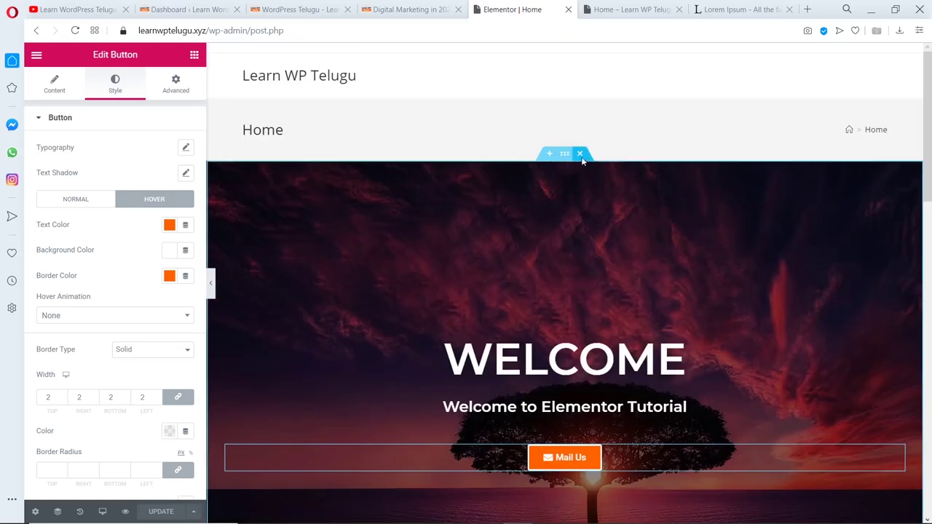
pyautogui.click(581, 154)
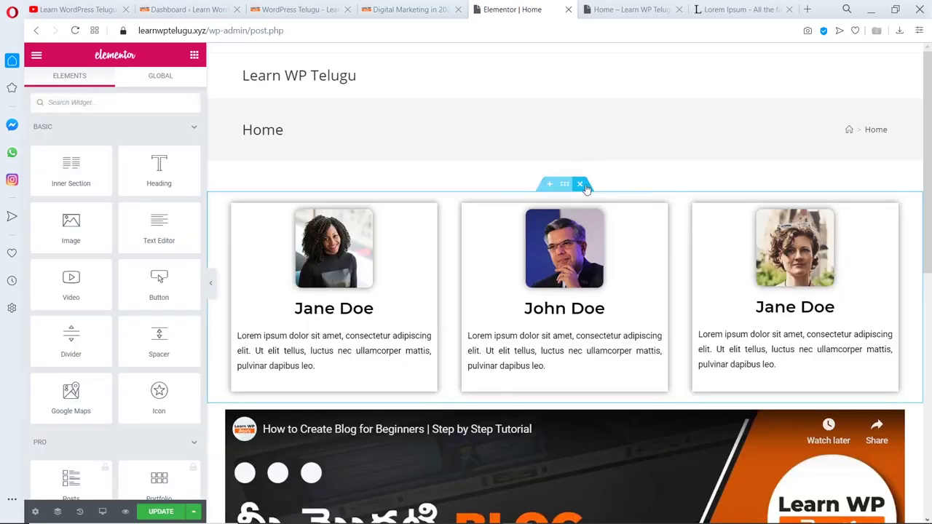
pyautogui.click(580, 184)
pyautogui.click(581, 158)
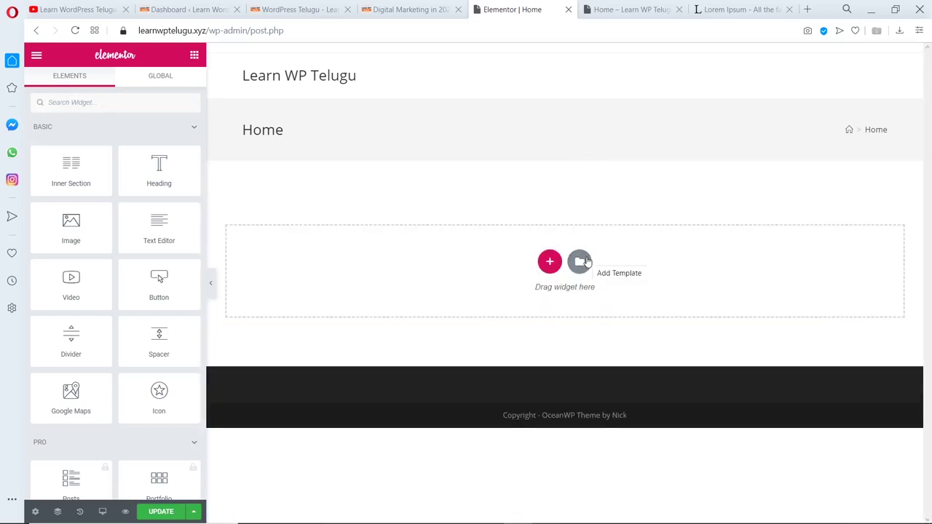
# Browse the template library and insert the Homepage – Study page template.
pyautogui.click(582, 262)
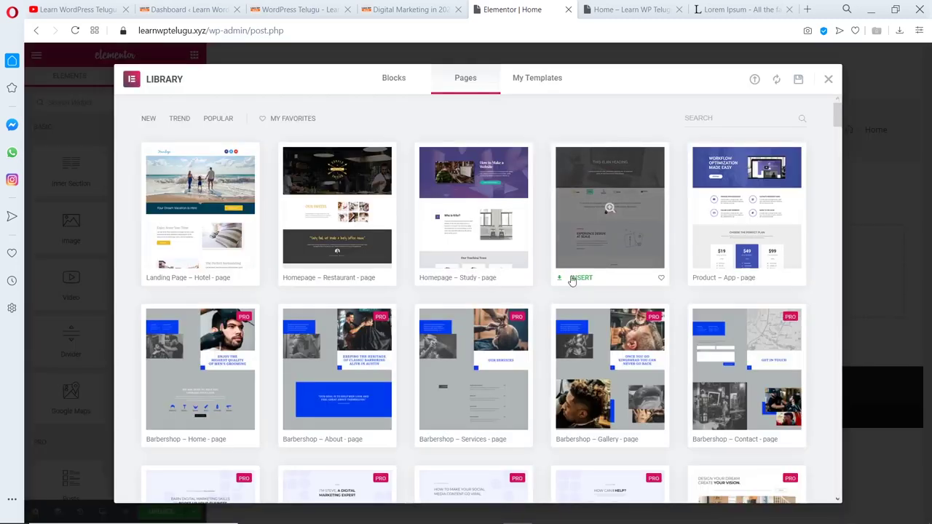
pyautogui.click(408, 94)
pyautogui.click(465, 87)
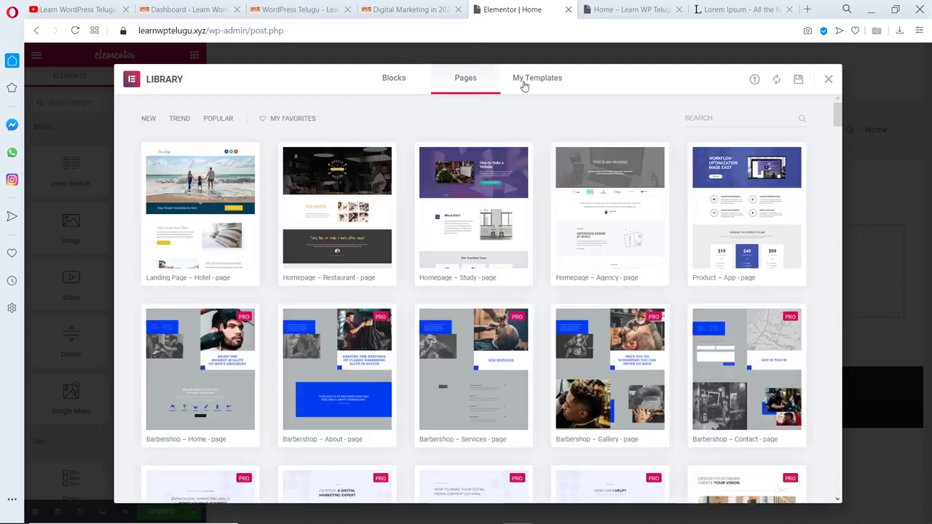
pyautogui.click(523, 85)
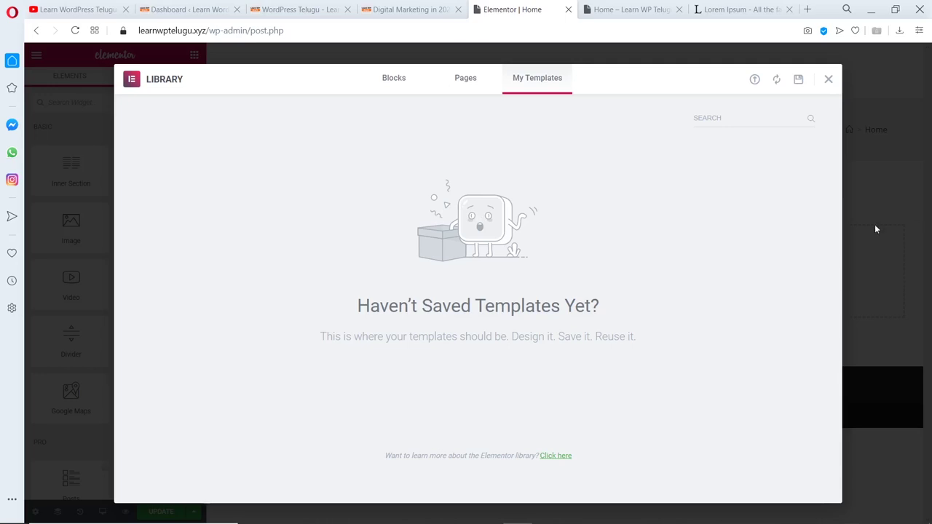
pyautogui.click(458, 83)
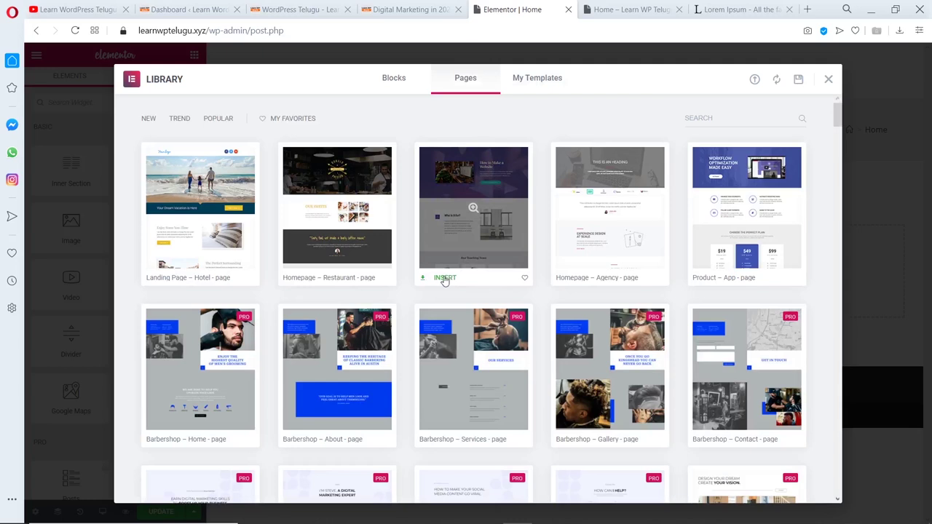
pyautogui.click(444, 278)
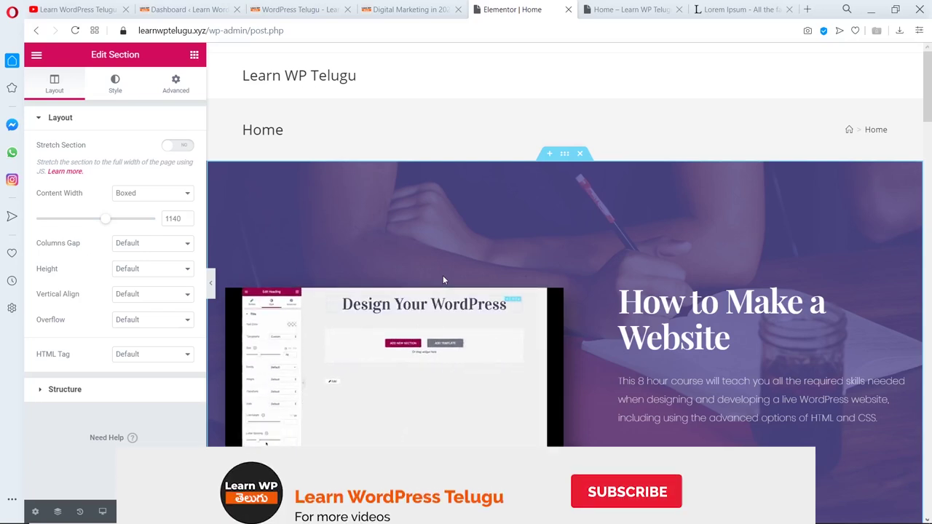
pyautogui.moveTo(426, 300)
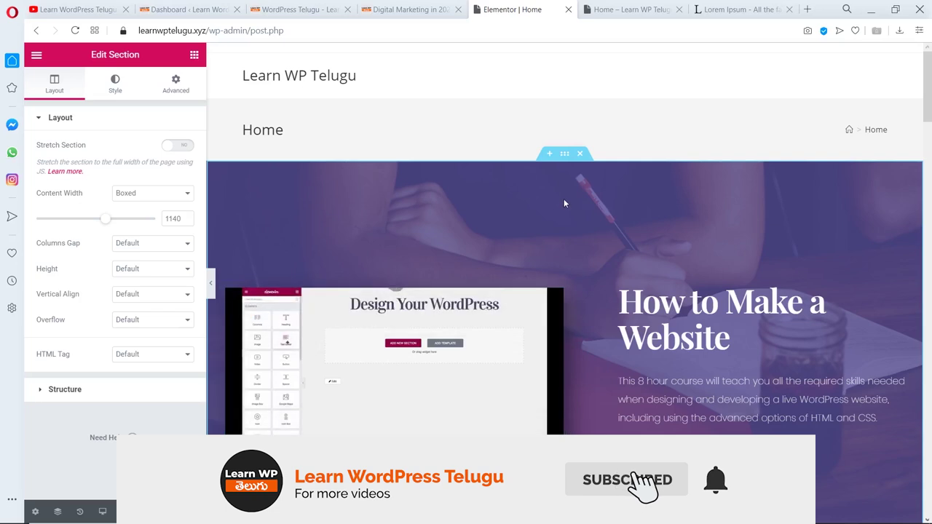
pyautogui.scroll(-1, 569, 208)
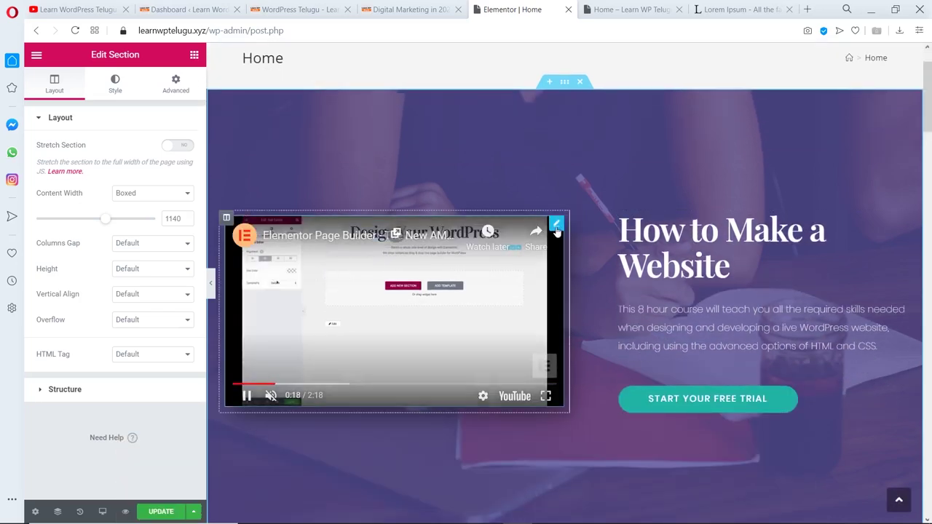
pyautogui.click(407, 270)
pyautogui.click(119, 186)
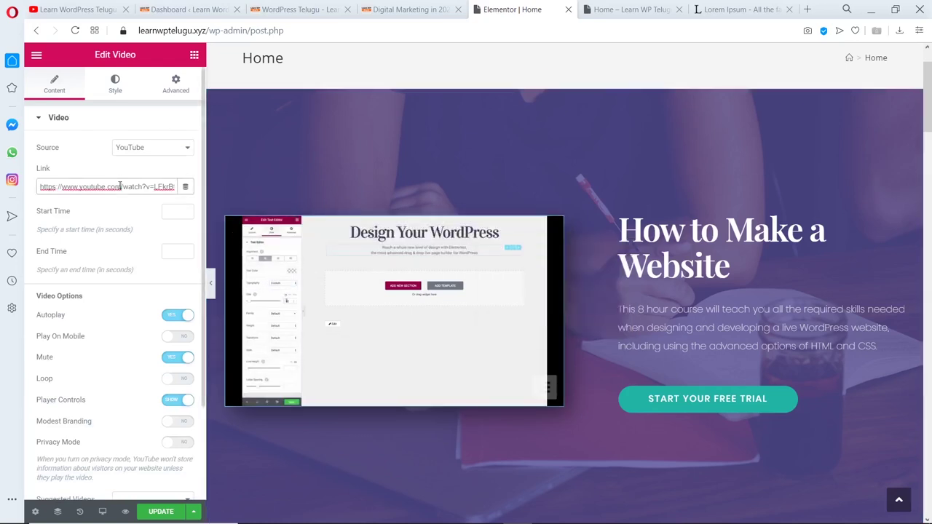
pyautogui.hotkey('ctrl', 'a')
pyautogui.write('https://www.youtube.com/watch?v=9CWcRX9iwg&t=535s')
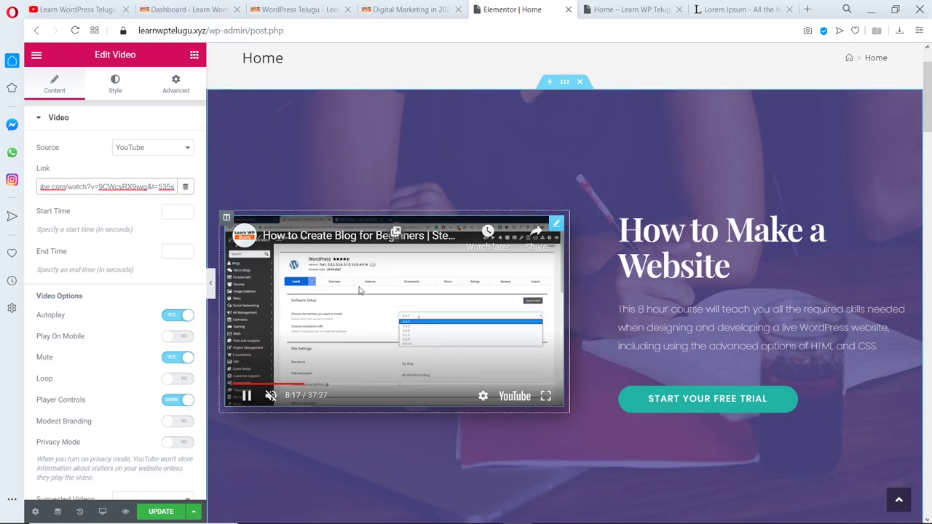
pyautogui.click(362, 303)
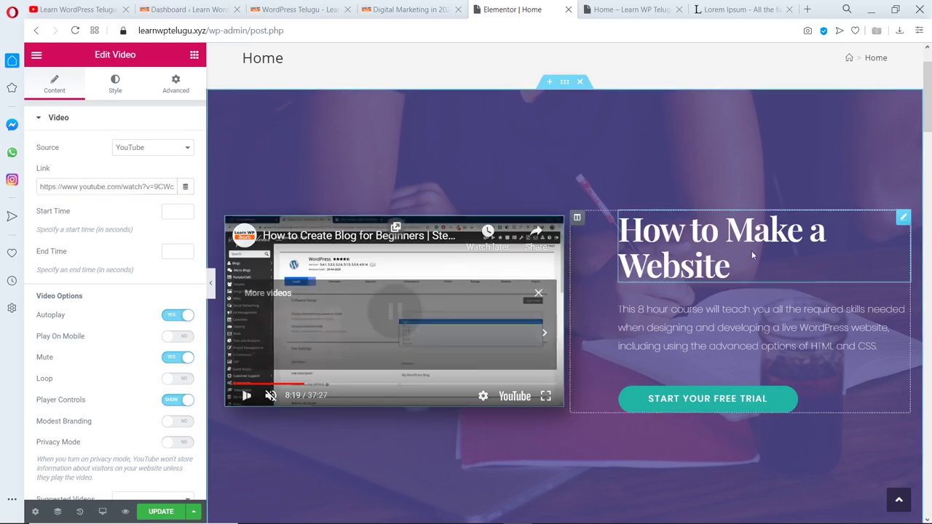
# Change the hero heading "How to Make a Website" to "Welcome to LWPT".
pyautogui.click(902, 219)
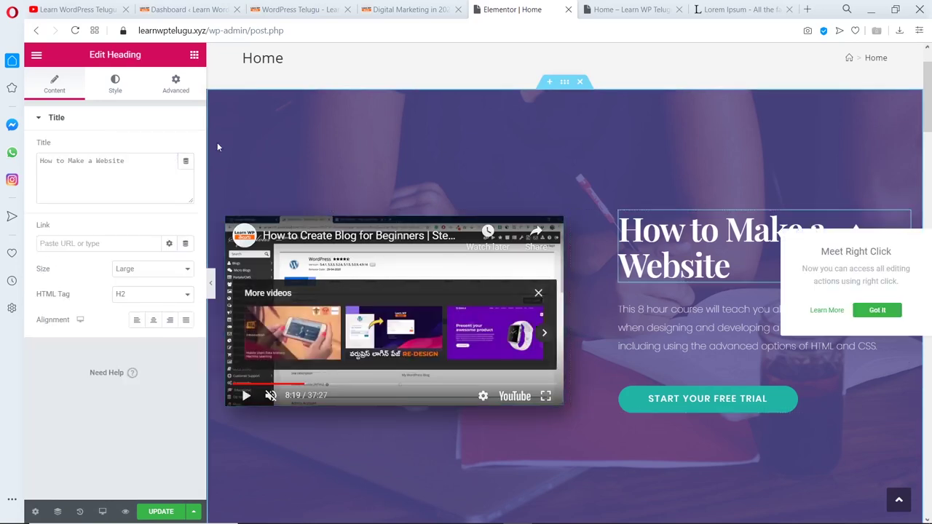
pyautogui.tripleClick(128, 166)
pyautogui.write('Welcome to LWPT')
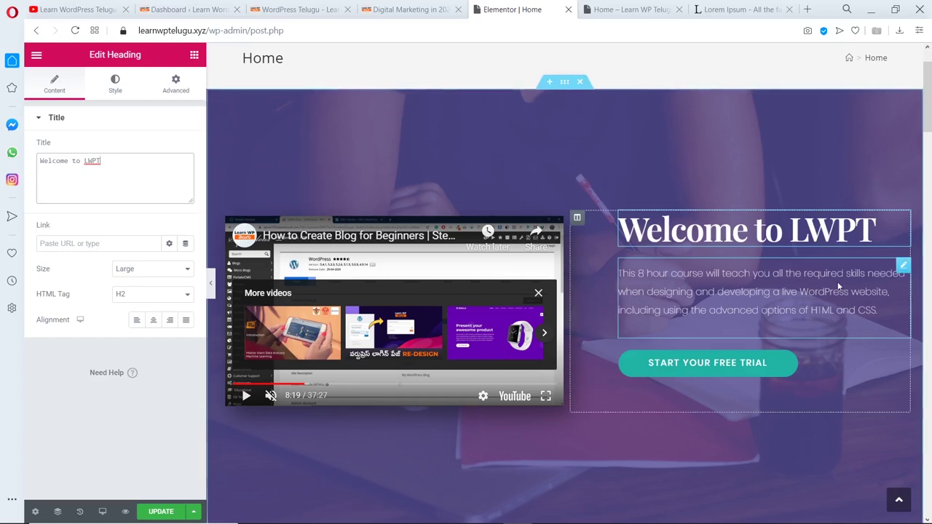
# Replace the hero section's background image with the library bookshelves photo from the media library and open its background overlay settings.
pyautogui.scroll(-1, 828, 362)
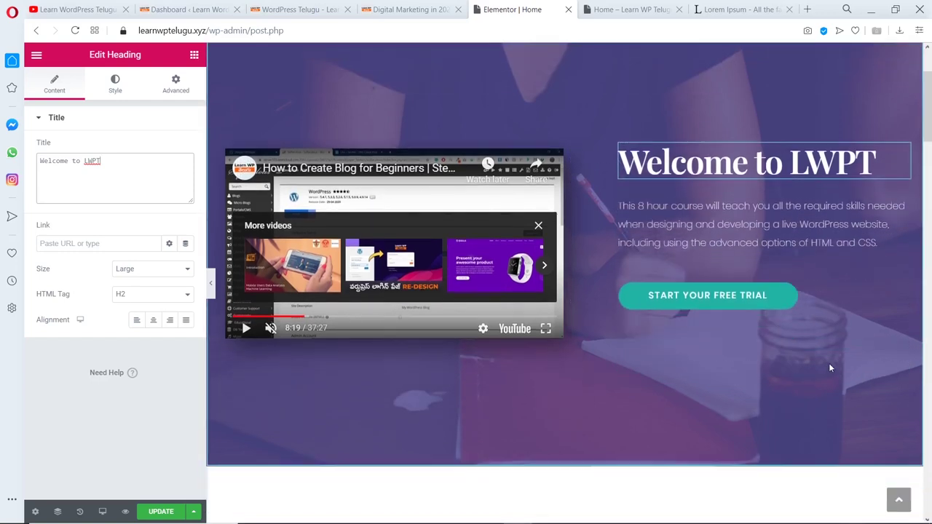
pyautogui.scroll(2, 564, 154)
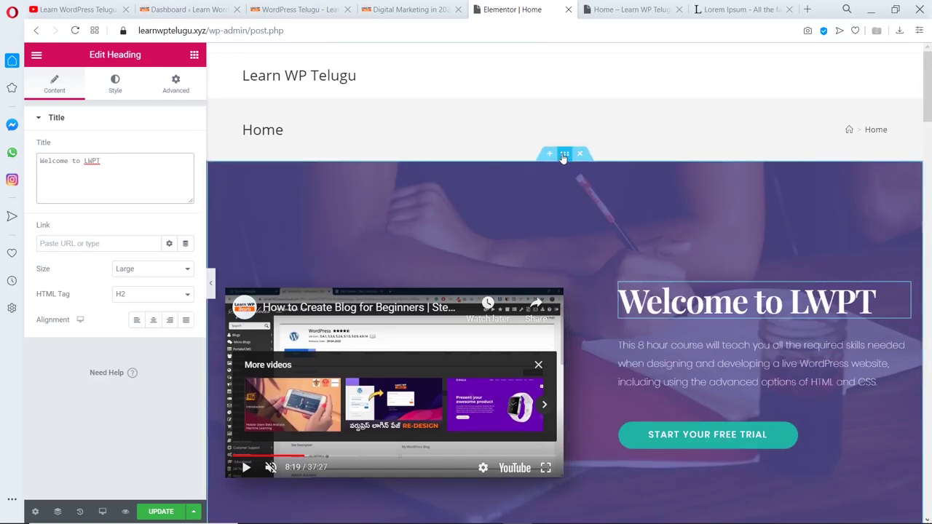
pyautogui.click(564, 154)
pyautogui.click(115, 93)
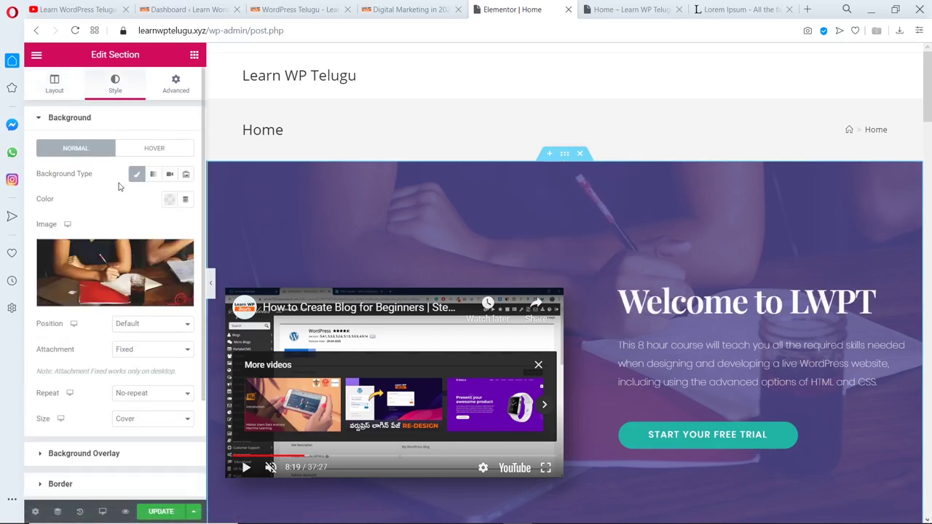
pyautogui.click(127, 261)
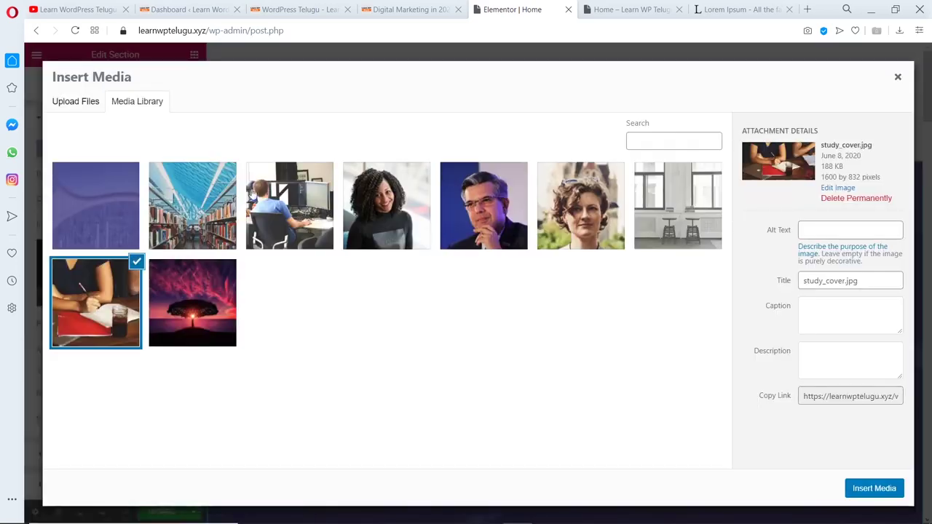
pyautogui.click(157, 228)
pyautogui.click(872, 488)
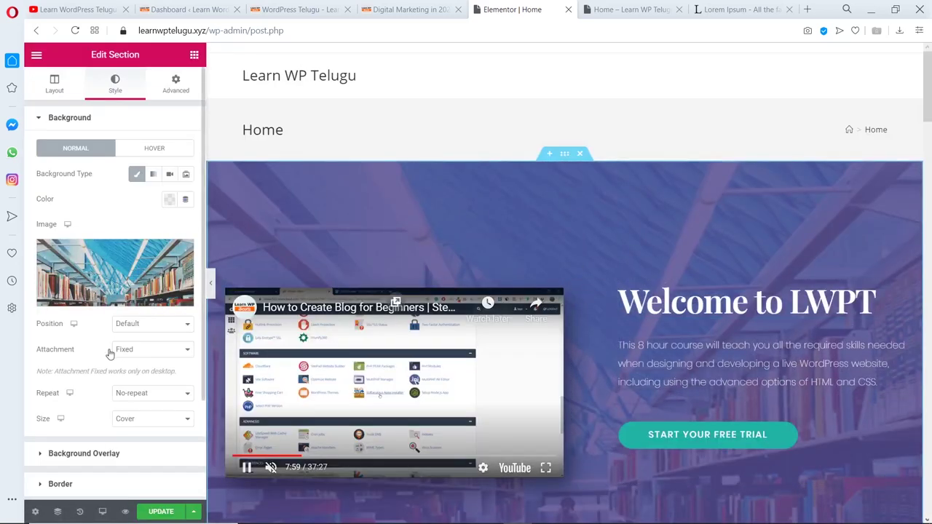
pyautogui.click(111, 452)
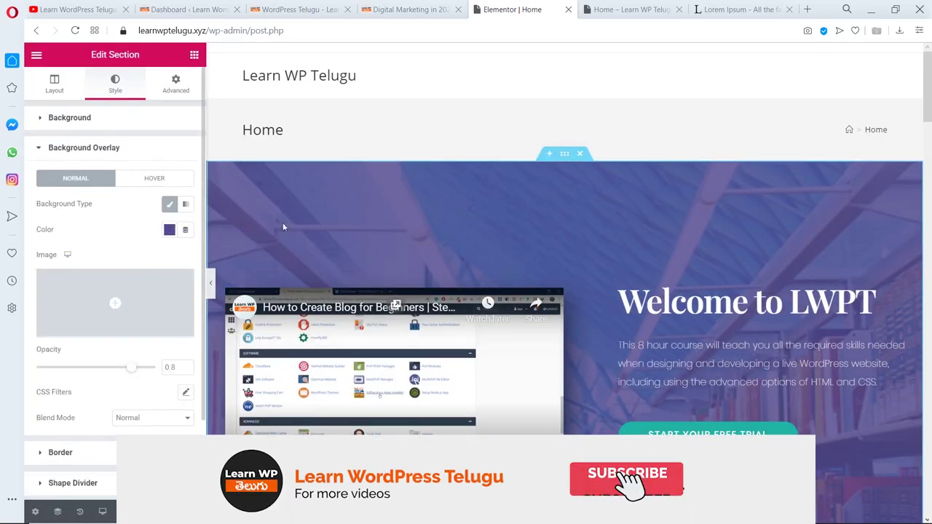
# Open the margin and padding settings of the "Who is it for?" section and look over its layout.
pyautogui.scroll(-6, 543, 279)
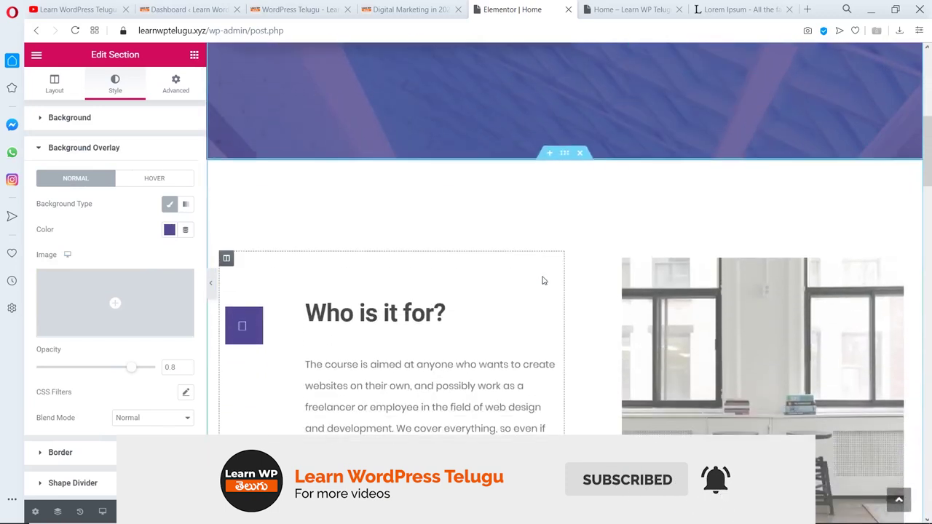
pyautogui.click(563, 146)
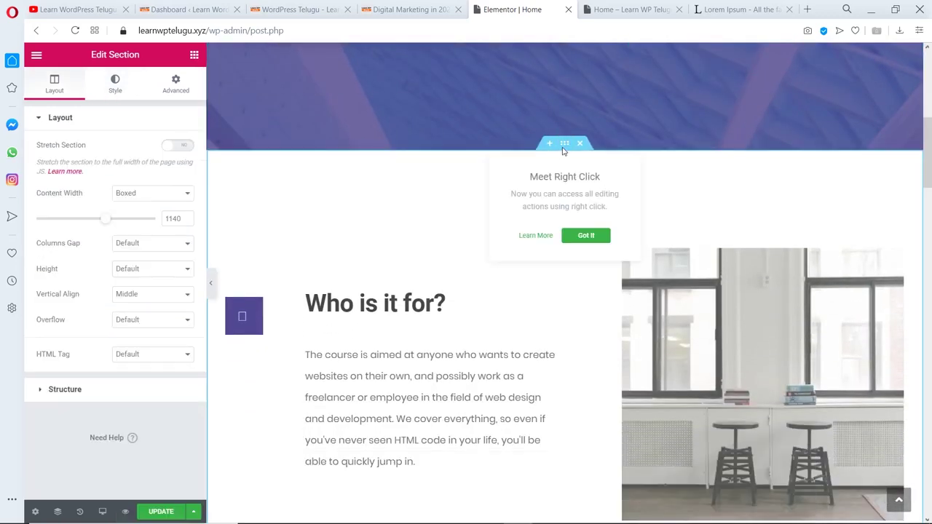
pyautogui.click(178, 86)
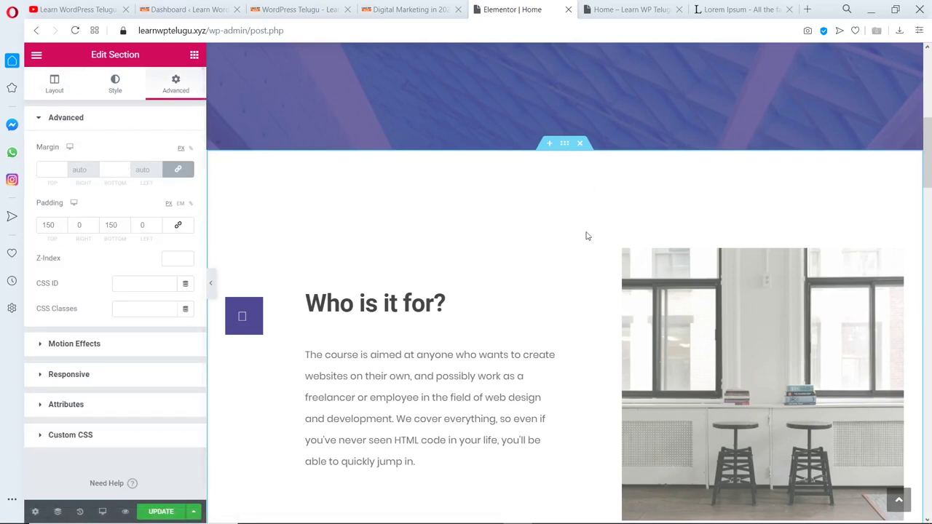
pyautogui.scroll(-5, 589, 223)
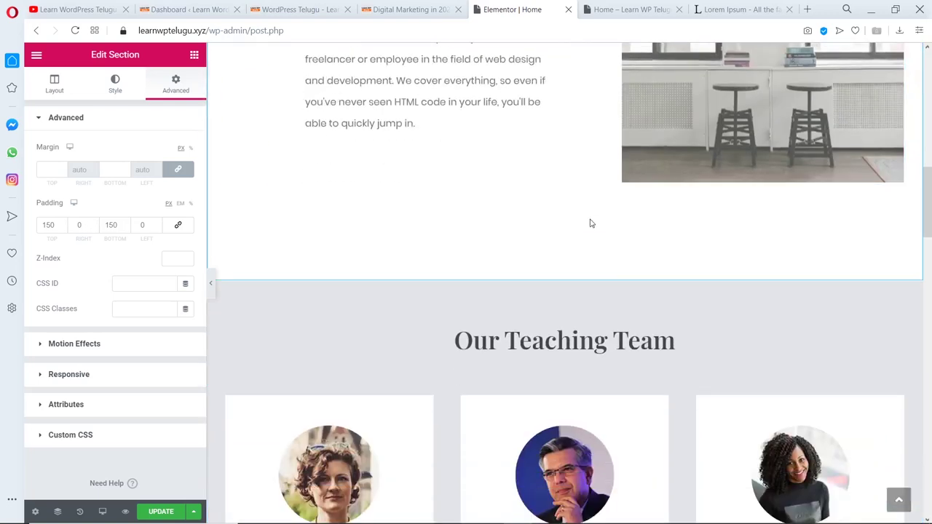
pyautogui.scroll(4, 586, 237)
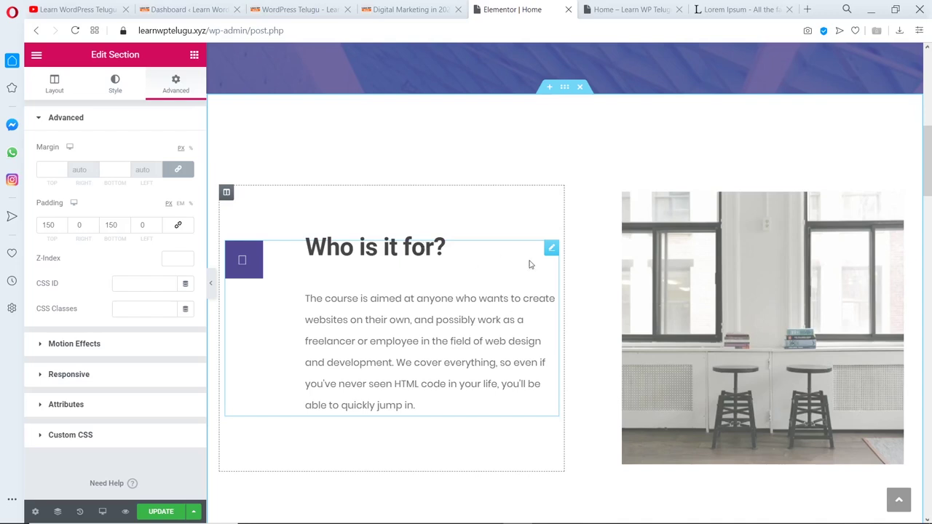
# Replace the icon in the "Who is it for?" icon box with the circular C-shaped icon from the icon library.
pyautogui.click(550, 249)
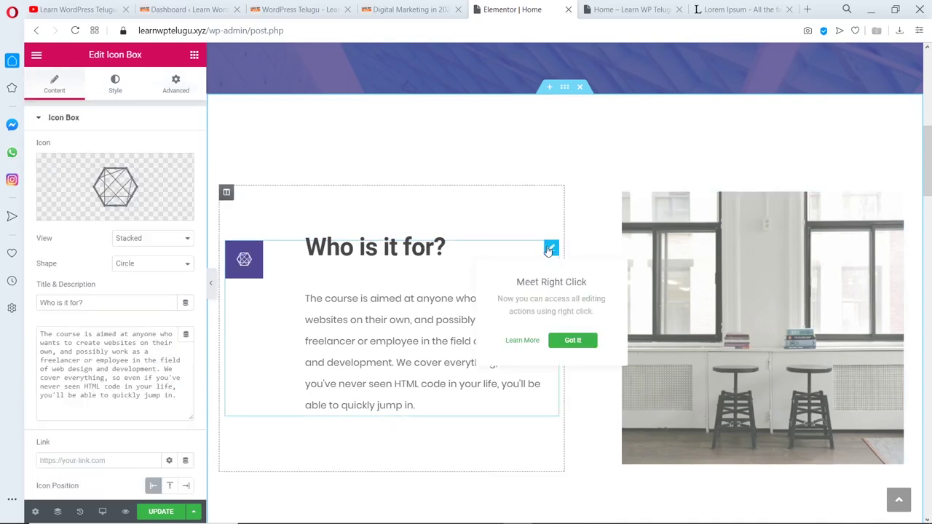
pyautogui.click(117, 188)
pyautogui.click(490, 191)
pyautogui.click(800, 496)
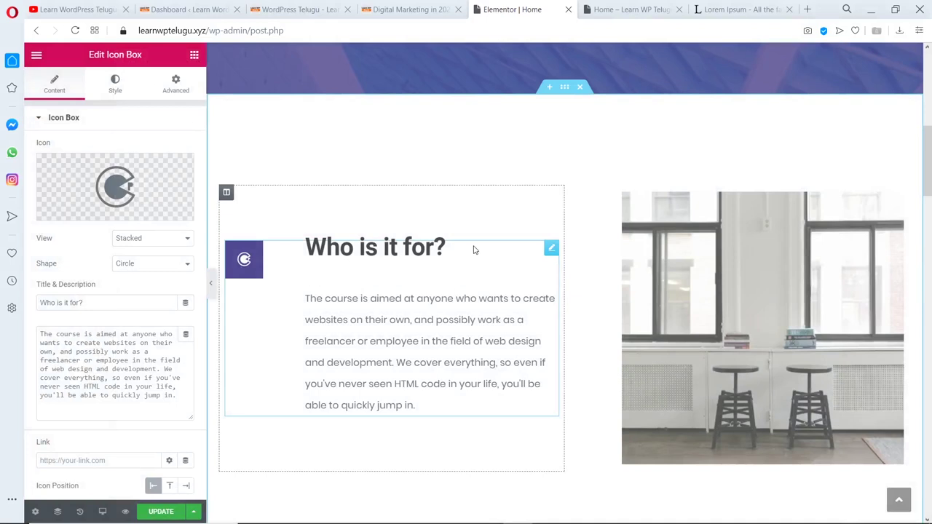
# Set the primary color of the "Who is it for?" icon to the dark green preset swatch.
pyautogui.click(115, 83)
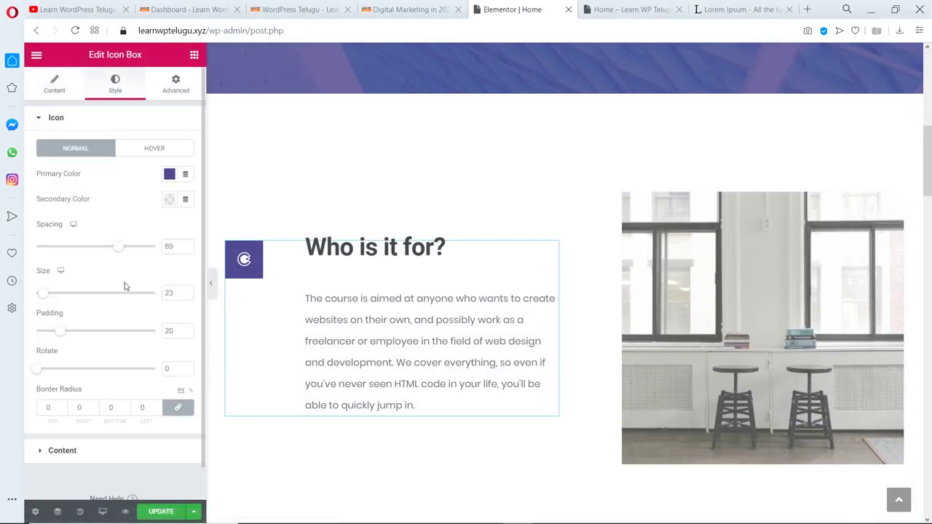
pyautogui.click(169, 173)
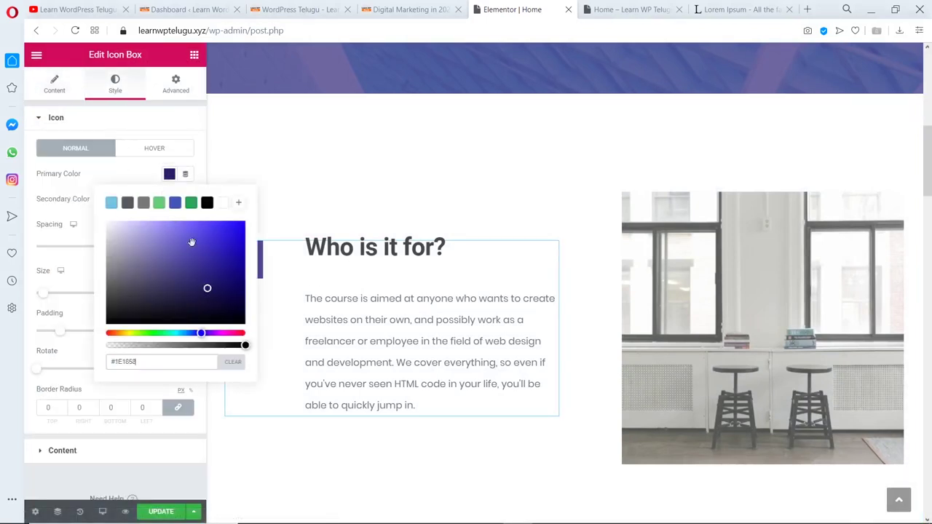
pyautogui.click(192, 204)
pyautogui.click(785, 412)
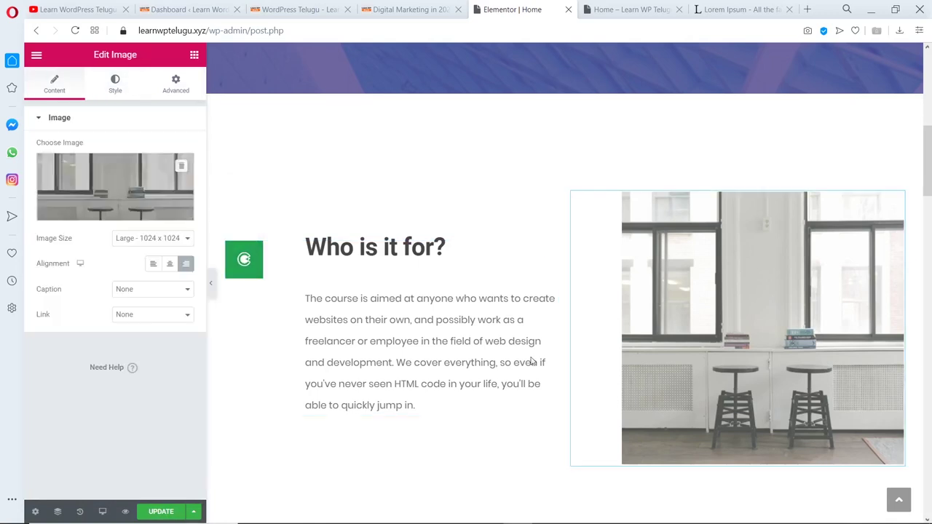
# Open the social icons settings of each card in the "Our Teaching Team" section and examine the Facebook item's options.
pyautogui.scroll(-4, 603, 378)
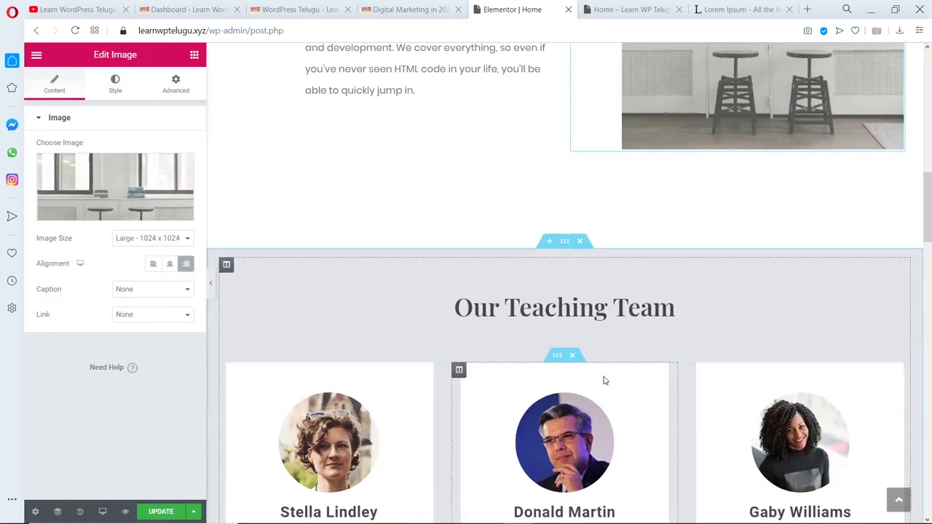
pyautogui.scroll(-2, 558, 333)
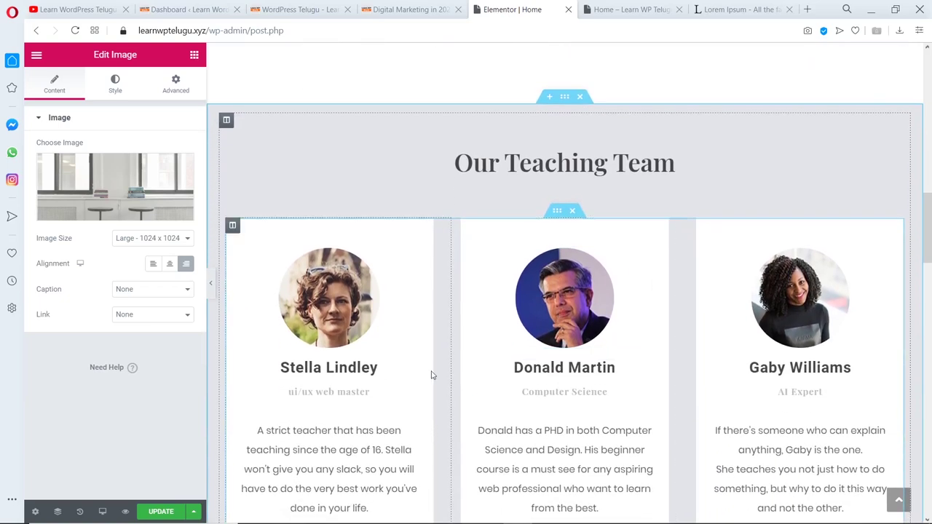
pyautogui.scroll(-1, 427, 306)
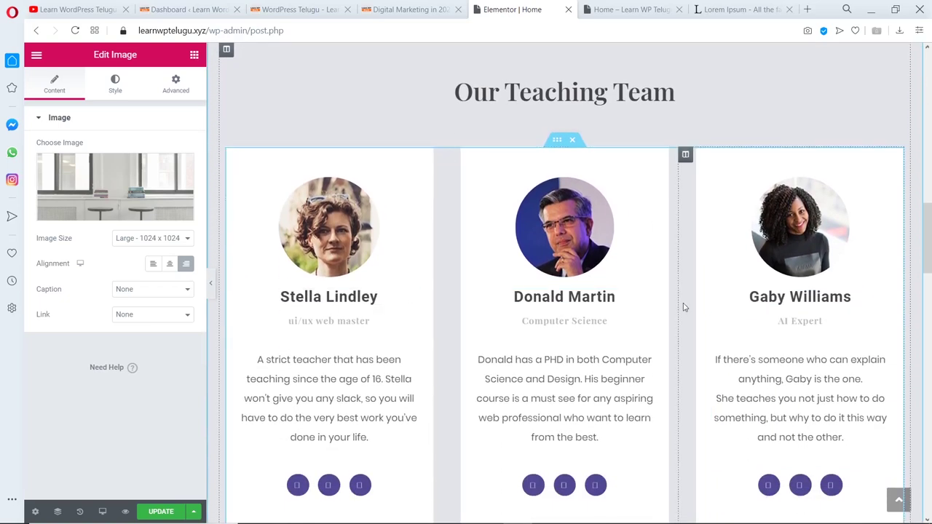
pyautogui.scroll(-1, 412, 465)
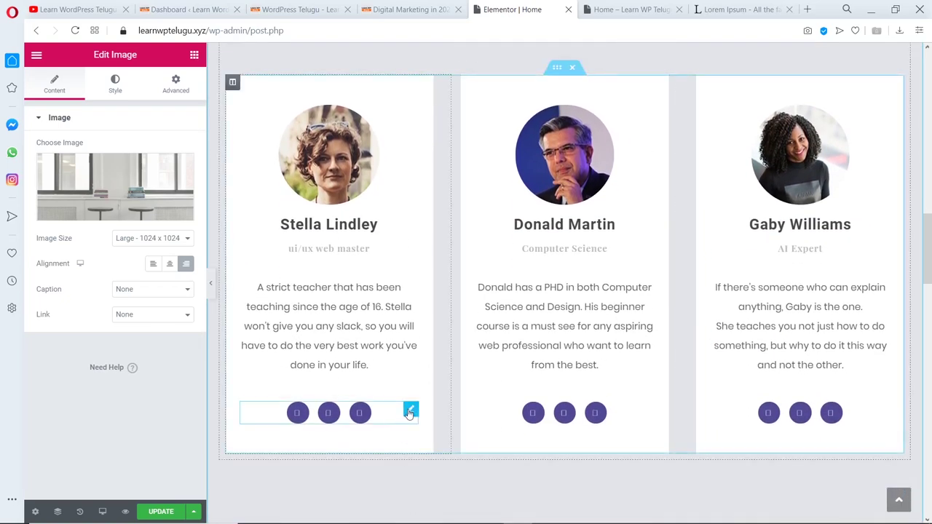
pyautogui.click(410, 412)
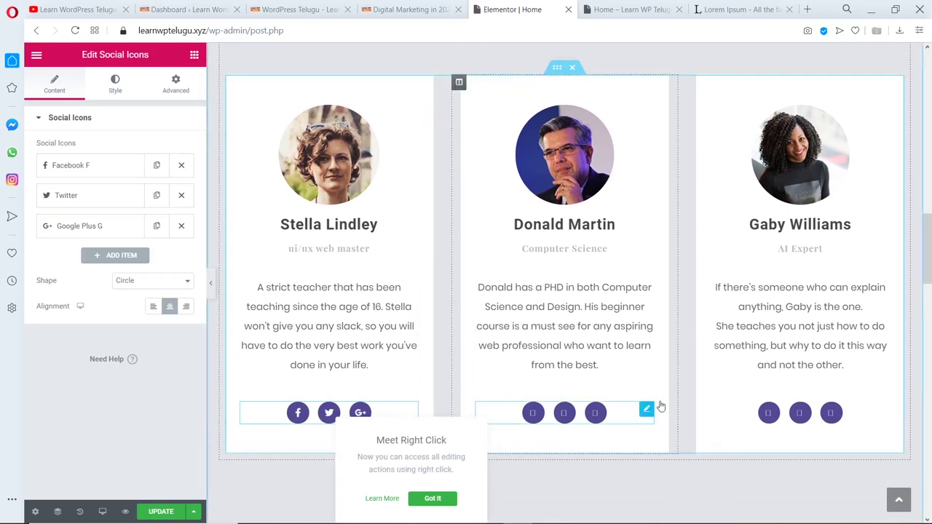
pyautogui.click(646, 409)
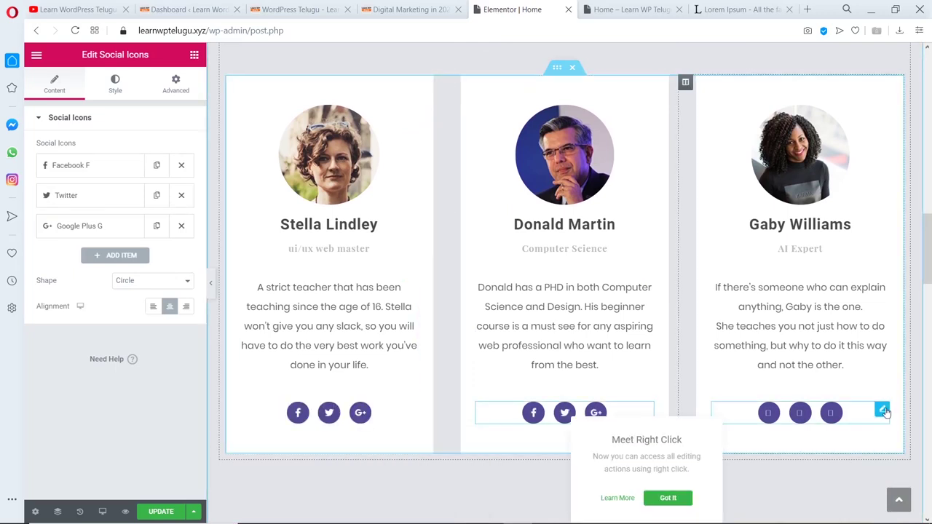
pyautogui.click(883, 411)
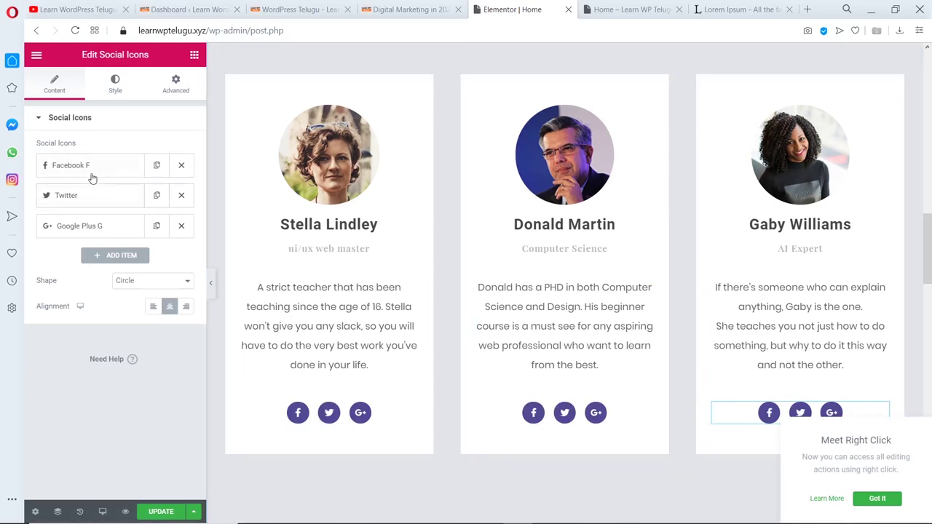
pyautogui.click(92, 172)
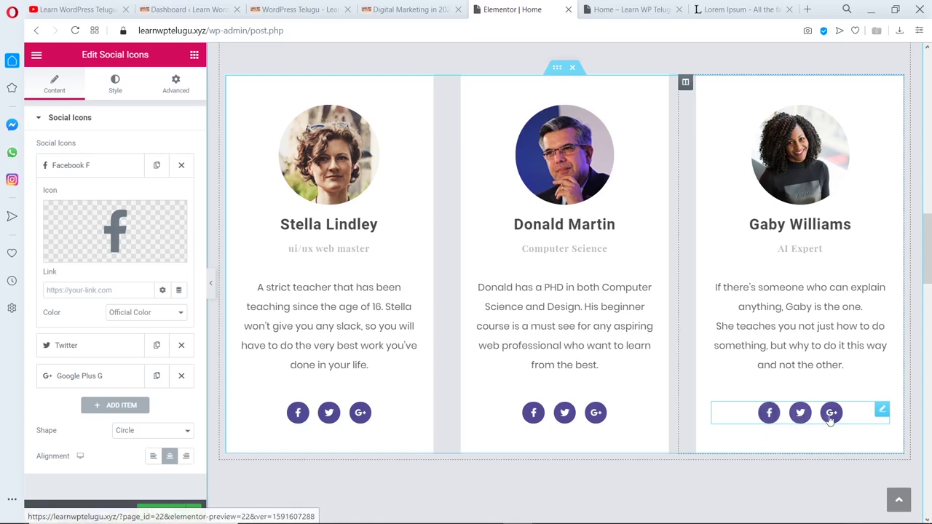
pyautogui.click(77, 166)
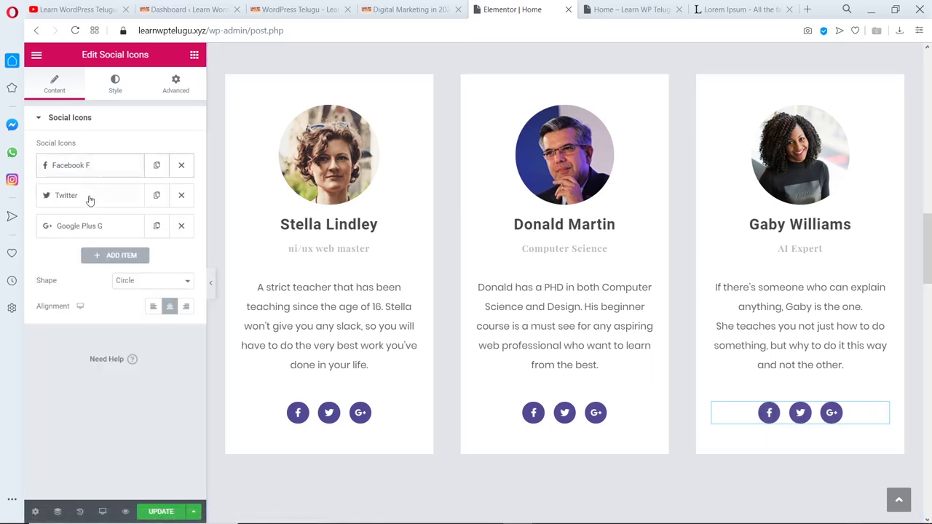
# Add a fourth social icon to the AI Expert's card and set it to the LinkedIn icon.
pyautogui.click(110, 254)
pyautogui.click(109, 256)
pyautogui.click(108, 256)
pyautogui.click(106, 327)
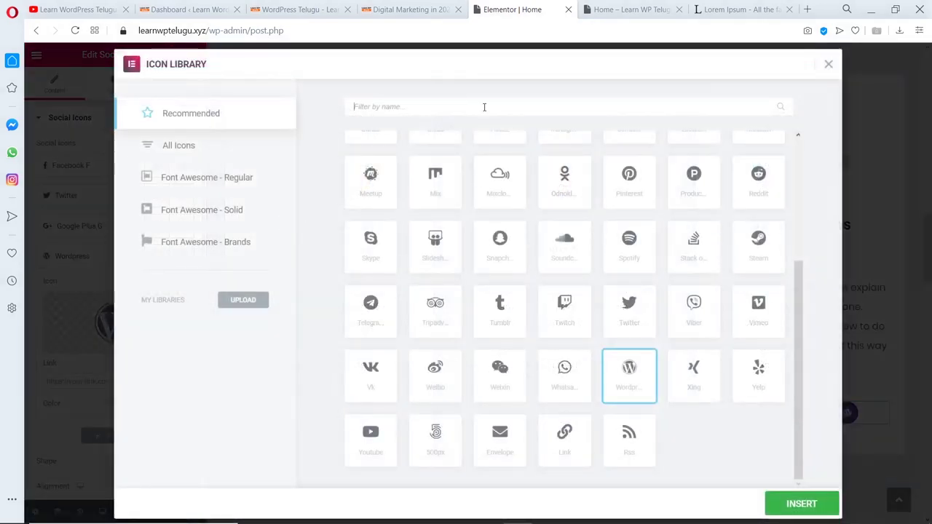
pyautogui.write('link')
pyautogui.click(359, 190)
pyautogui.click(800, 502)
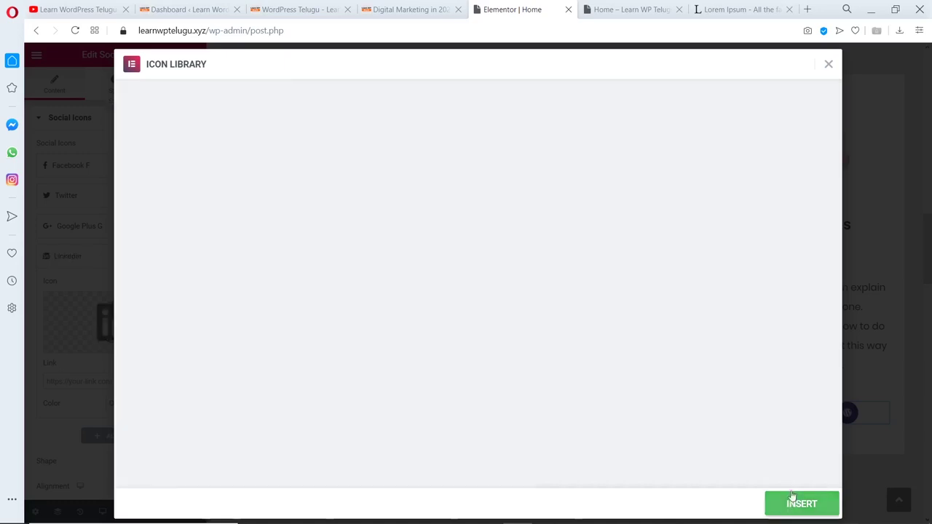
# Examine the padding settings of the "Practice makes perfect" section and review the template's other sections.
pyautogui.scroll(-6, 653, 348)
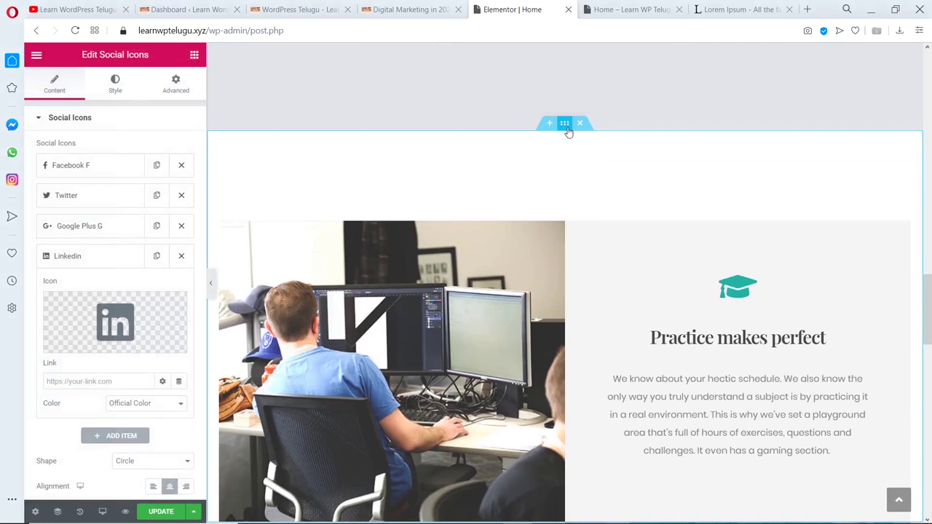
pyautogui.click(567, 129)
pyautogui.click(166, 88)
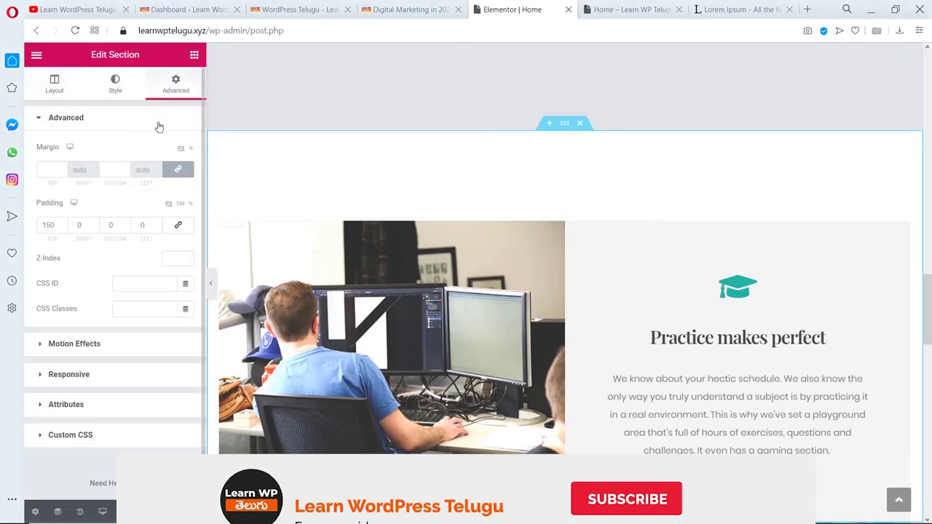
pyautogui.moveTo(42, 225); pyautogui.dragTo(110, 232)
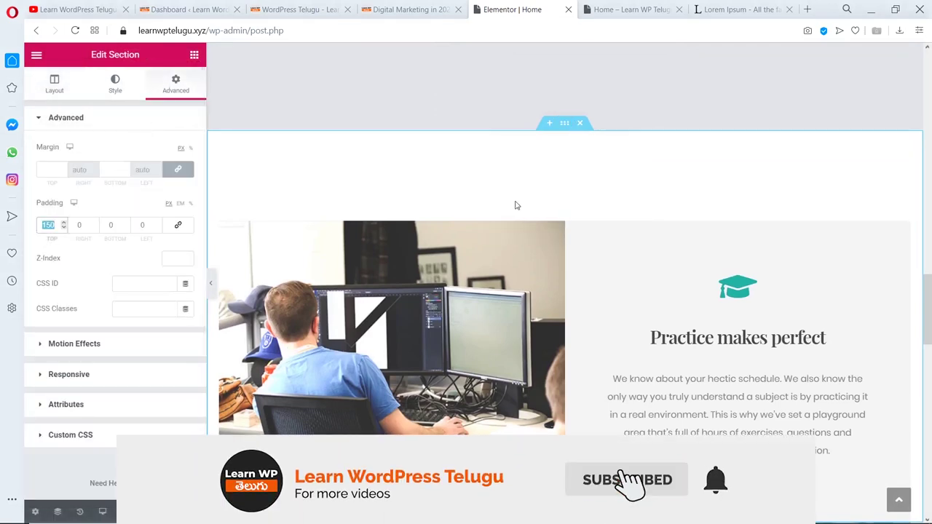
pyautogui.scroll(-4, 668, 199)
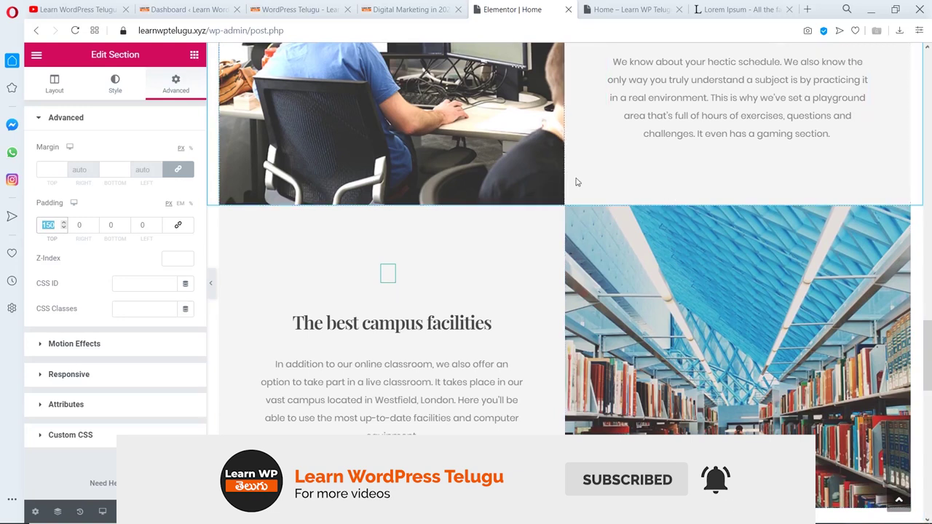
pyautogui.scroll(-6, 551, 277)
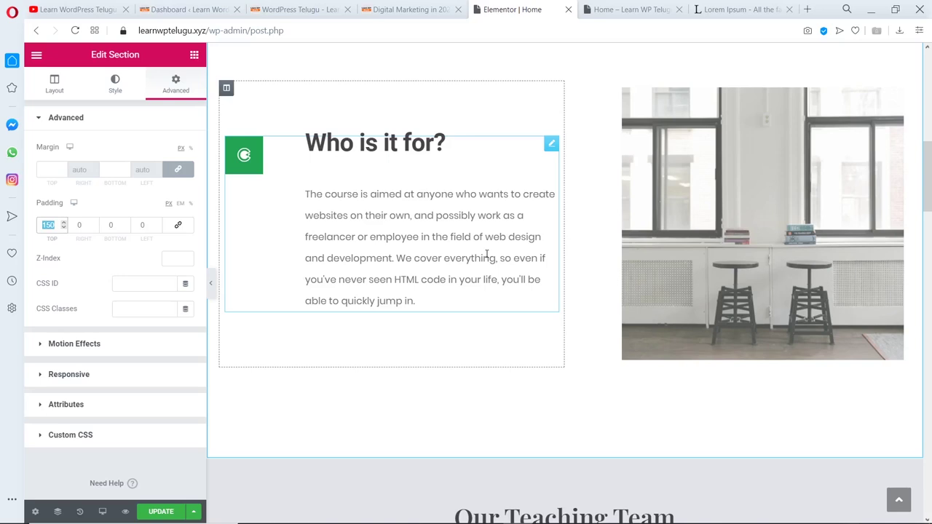
pyautogui.scroll(10, 486, 253)
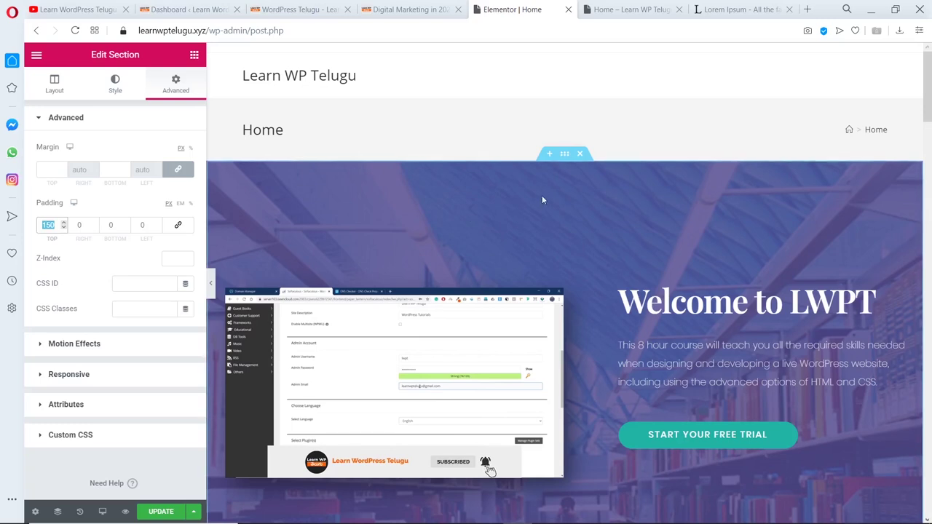
# Delete all the Study template sections from the page, starting with the "Welcome to LWPT" hero section.
pyautogui.click(581, 155)
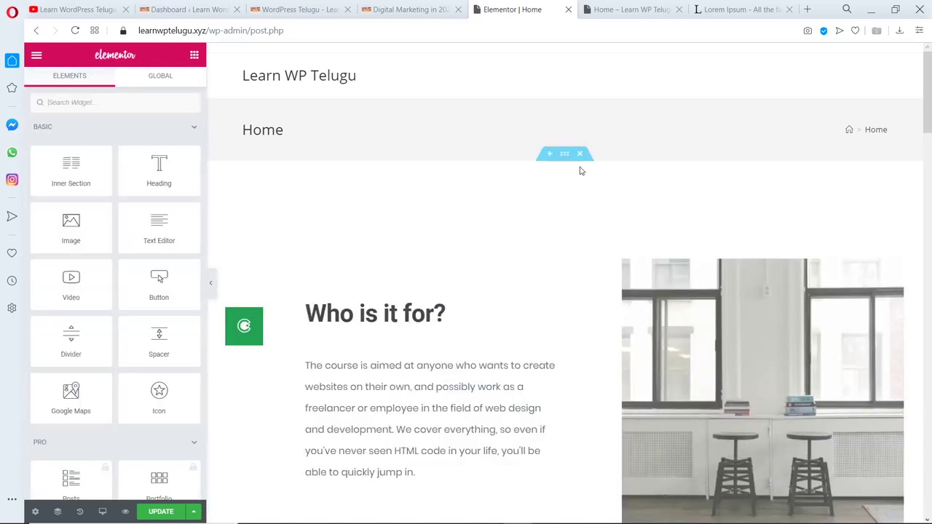
pyautogui.click(580, 154)
pyautogui.click(580, 154)
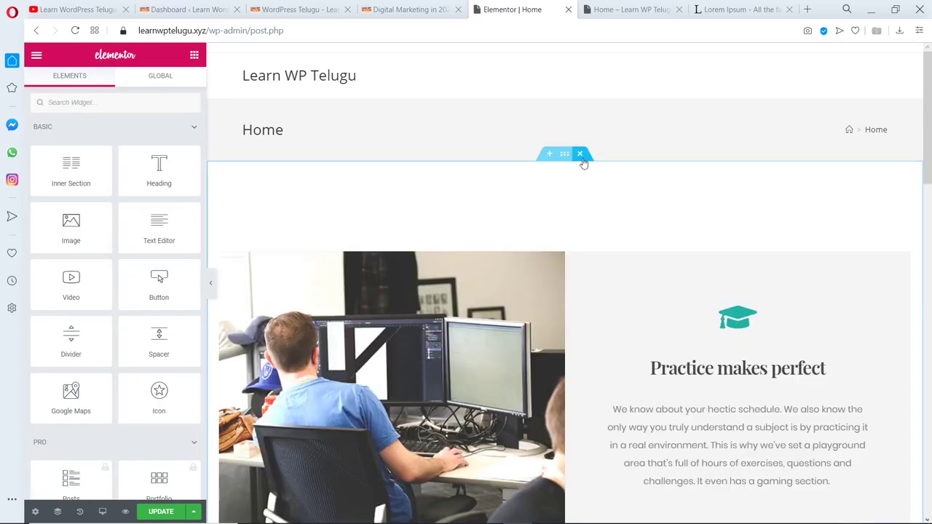
pyautogui.click(580, 154)
pyautogui.click(580, 155)
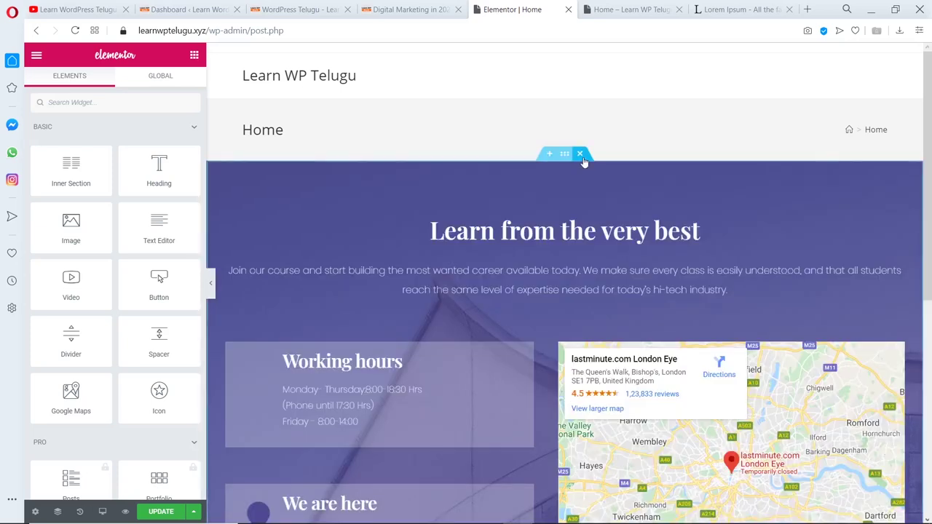
pyautogui.click(579, 154)
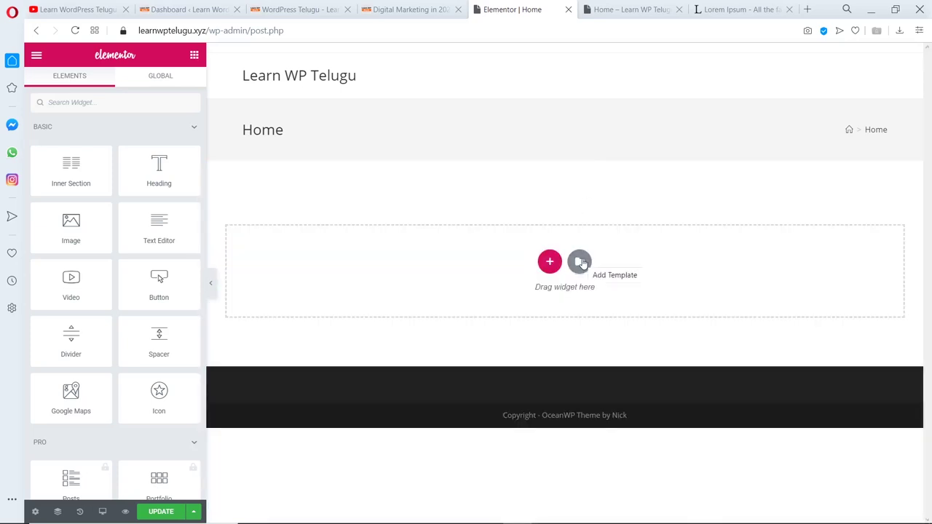
# Insert the "We Build Websites That Really Works." block from the library's Hero category into the empty page.
pyautogui.click(580, 263)
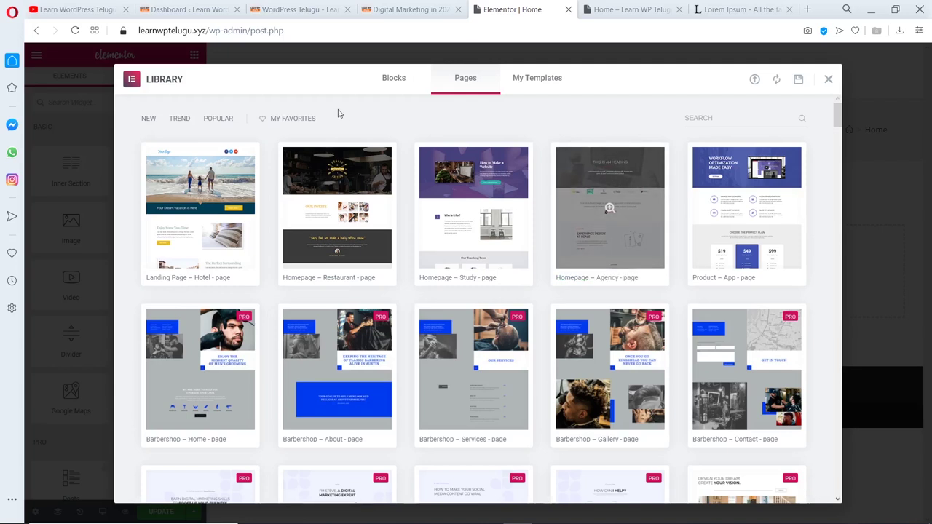
pyautogui.click(392, 80)
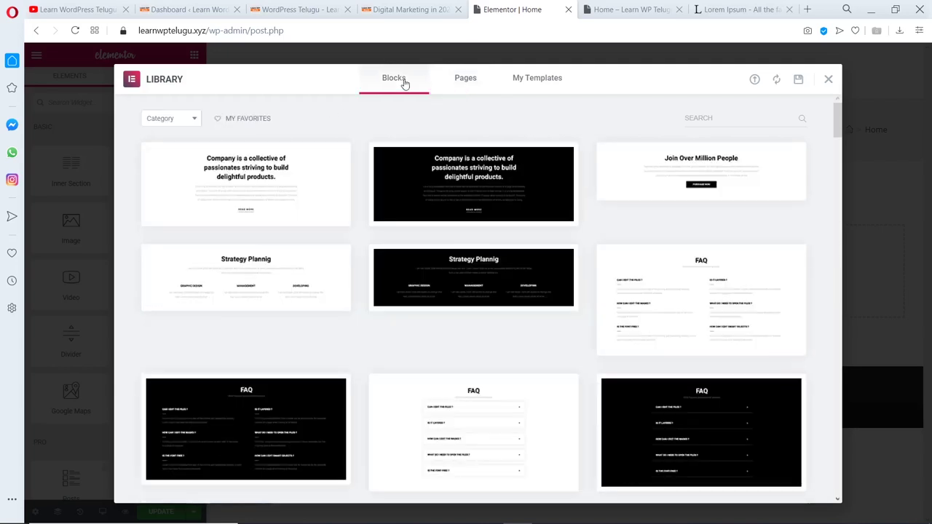
pyautogui.click(187, 120)
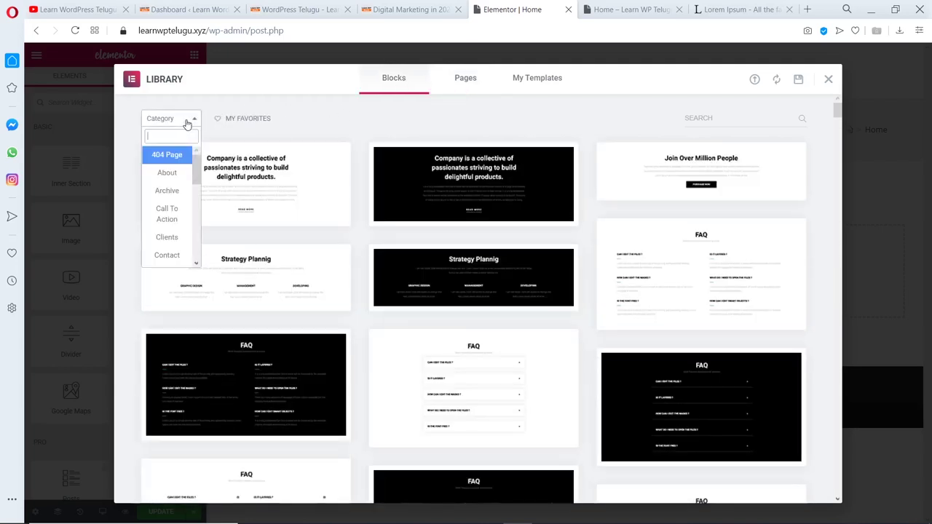
pyautogui.scroll(-2, 170, 186)
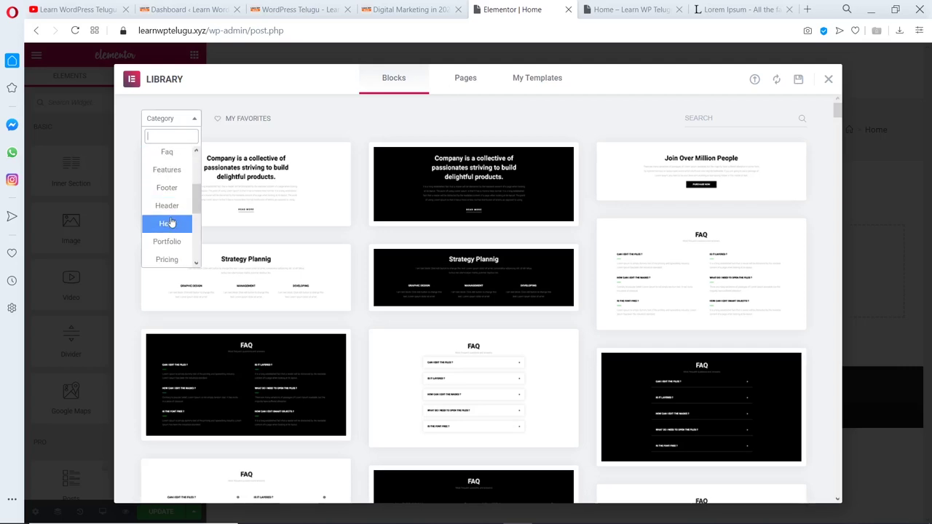
pyautogui.click(169, 223)
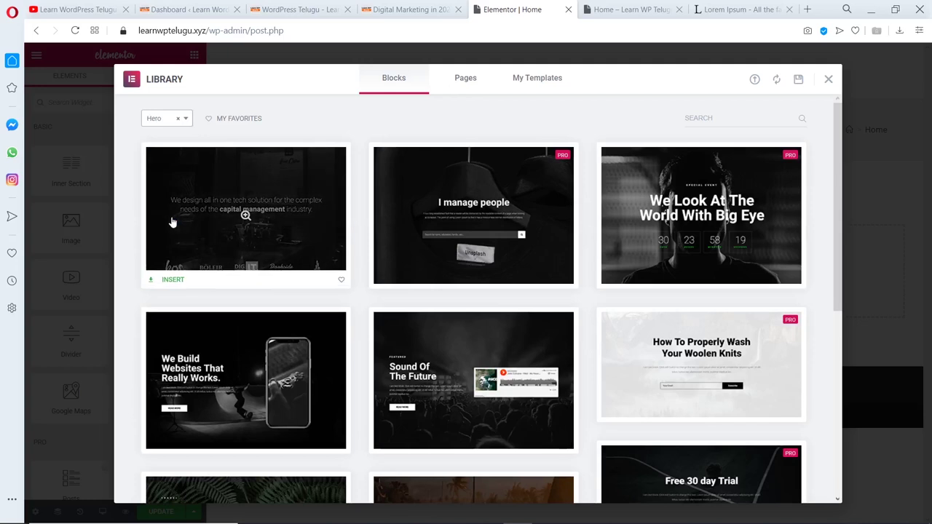
pyautogui.scroll(-2, 357, 273)
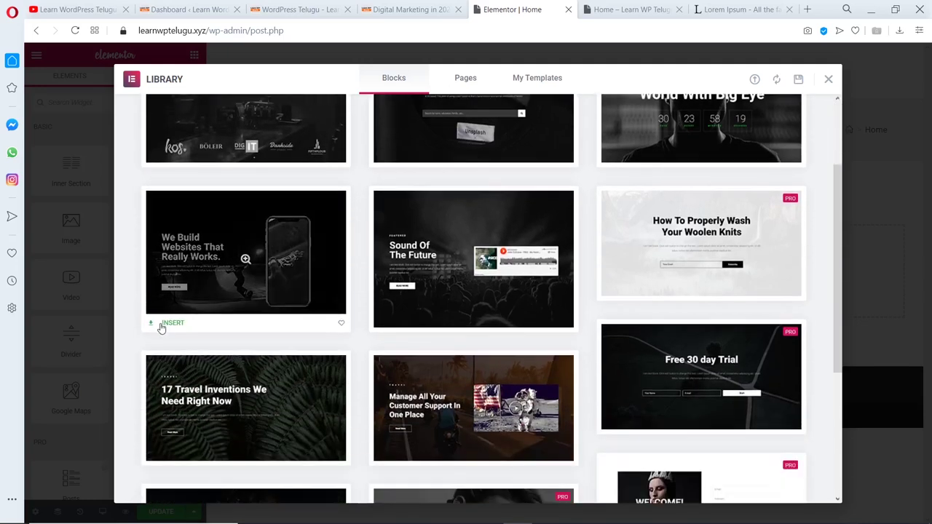
pyautogui.click(172, 323)
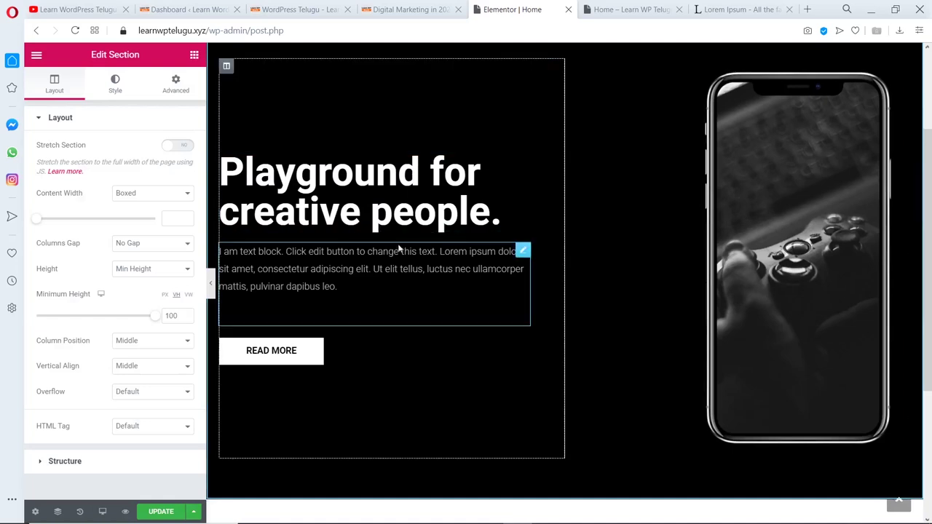
# Add the white "Alternate Gallery Slide" block from the library's About category below the hero section.
pyautogui.scroll(-2, 403, 267)
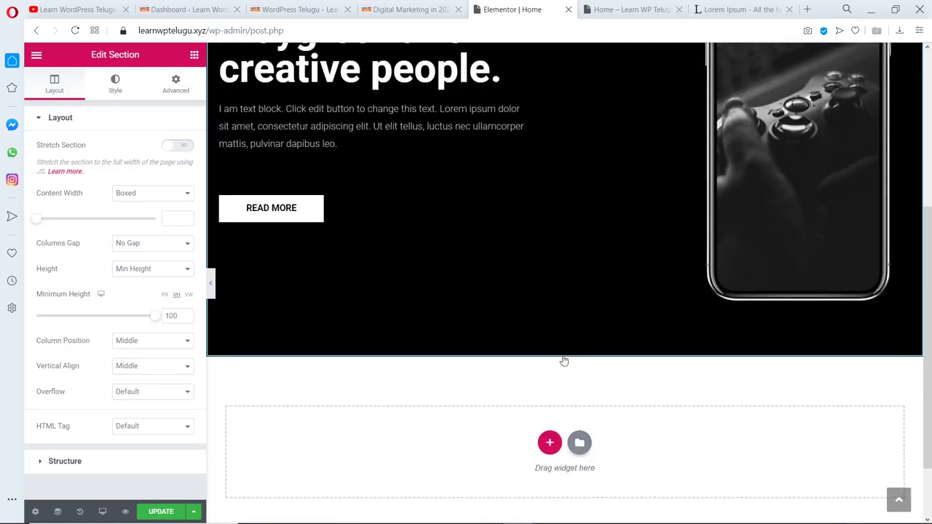
pyautogui.click(578, 442)
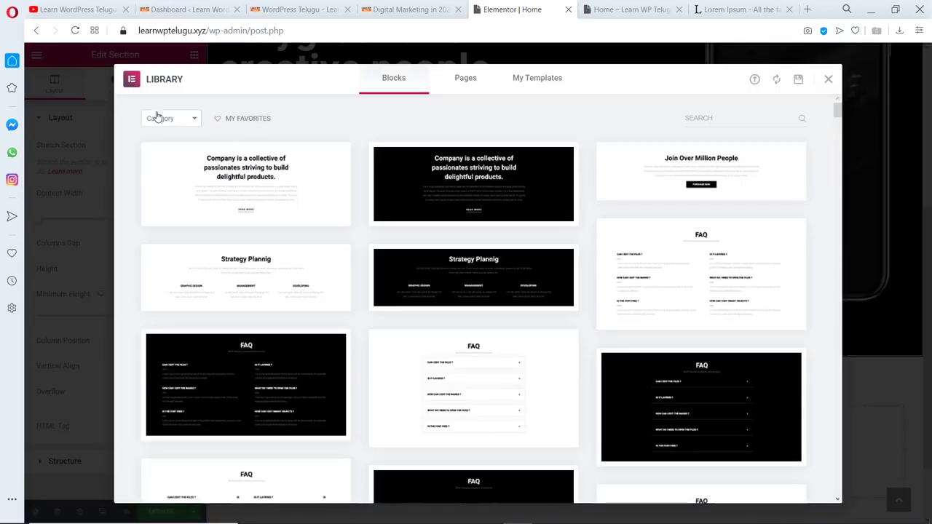
pyautogui.click(158, 118)
pyautogui.scroll(-3, 175, 236)
pyautogui.scroll(-4, 175, 238)
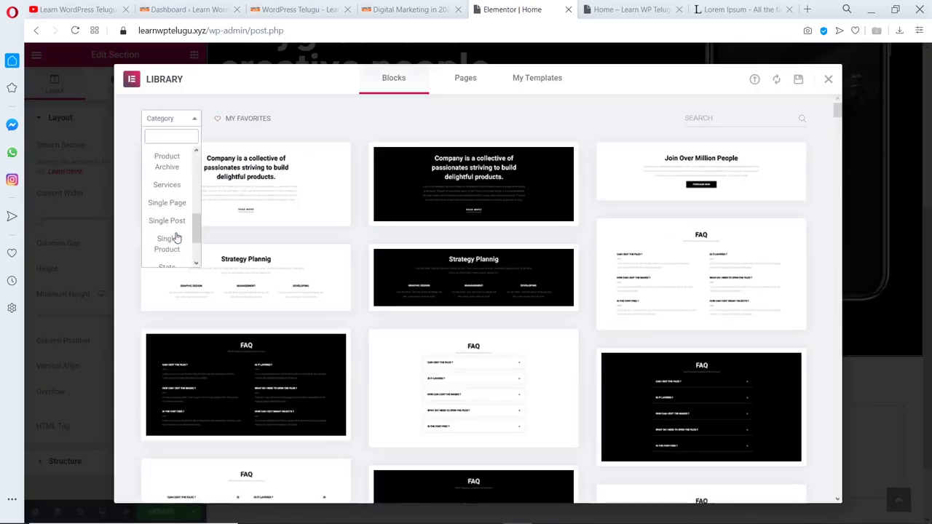
pyautogui.moveTo(195, 249); pyautogui.dragTo(194, 168)
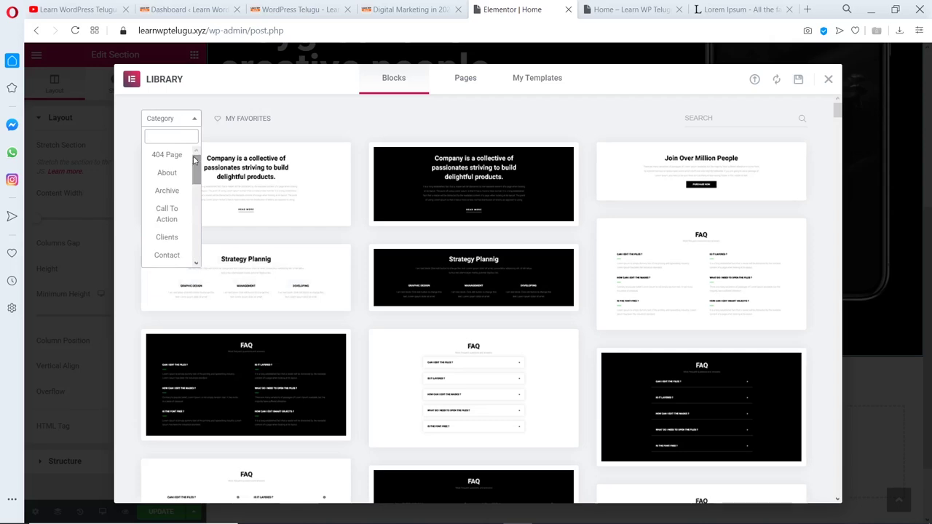
pyautogui.click(167, 173)
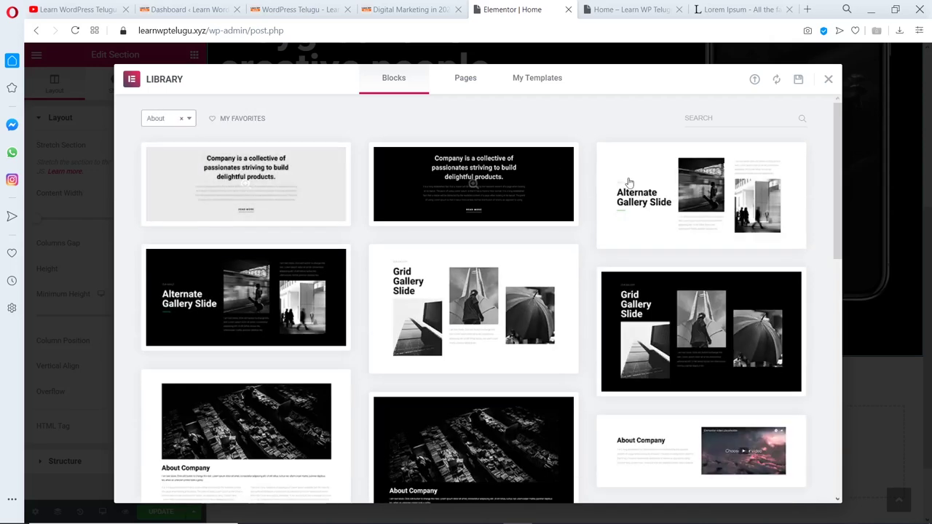
pyautogui.click(630, 182)
pyautogui.click(786, 81)
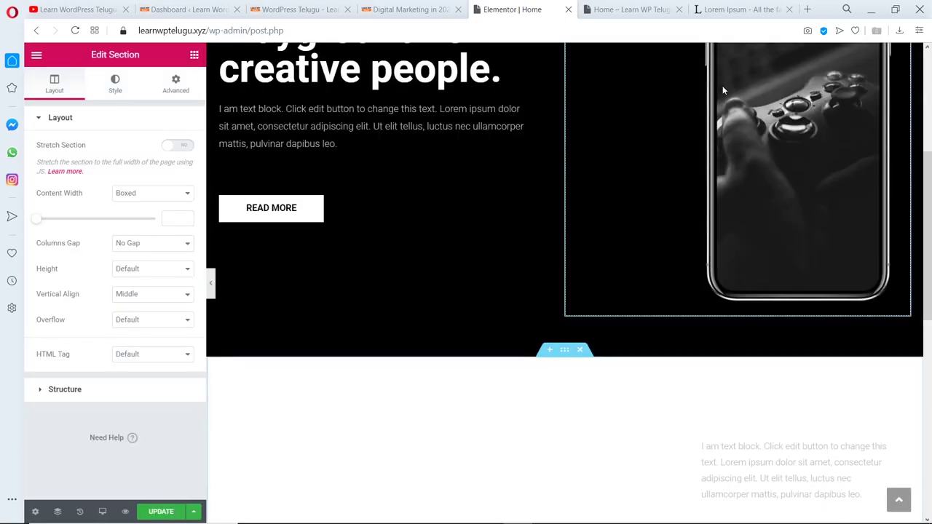
# Add the first white "Our Services" block from the library's Services category below the gallery slide section.
pyautogui.scroll(-4, 623, 331)
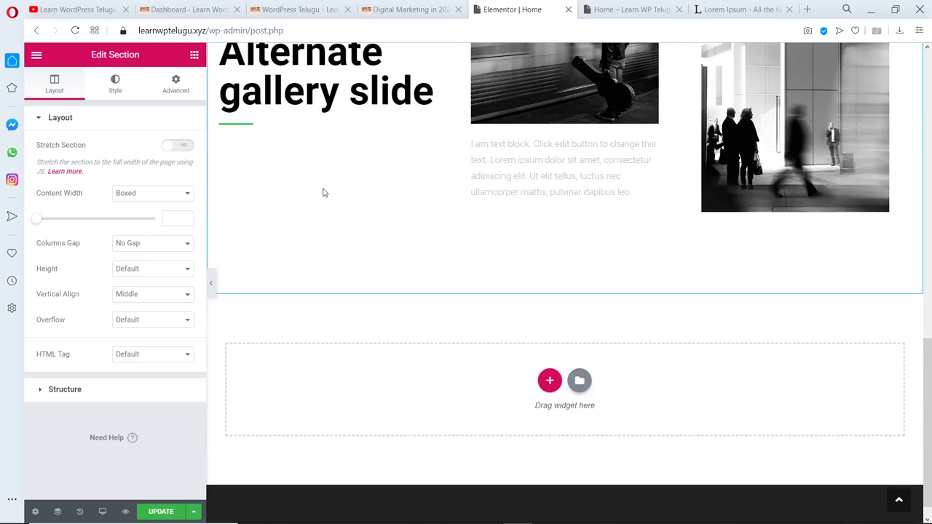
pyautogui.click(580, 380)
pyautogui.click(189, 120)
pyautogui.scroll(-3, 168, 215)
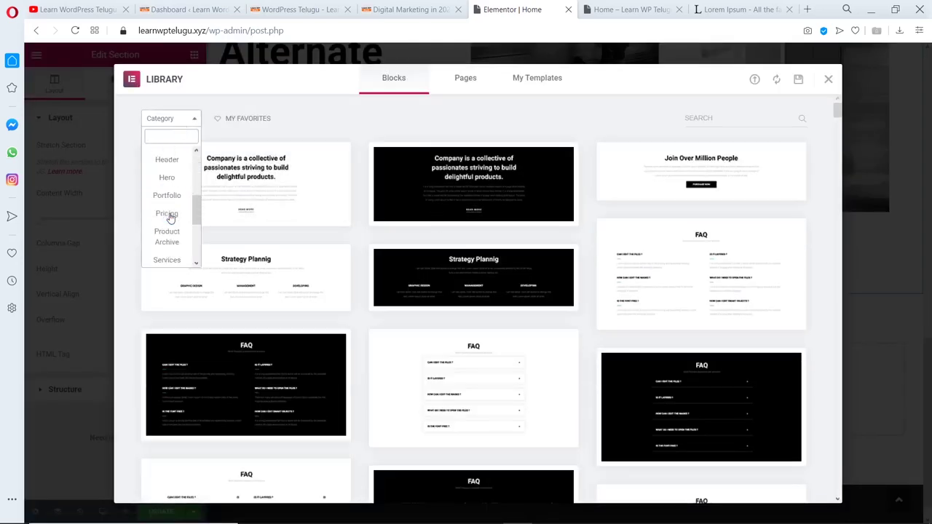
pyautogui.scroll(-1, 182, 226)
pyautogui.click(166, 246)
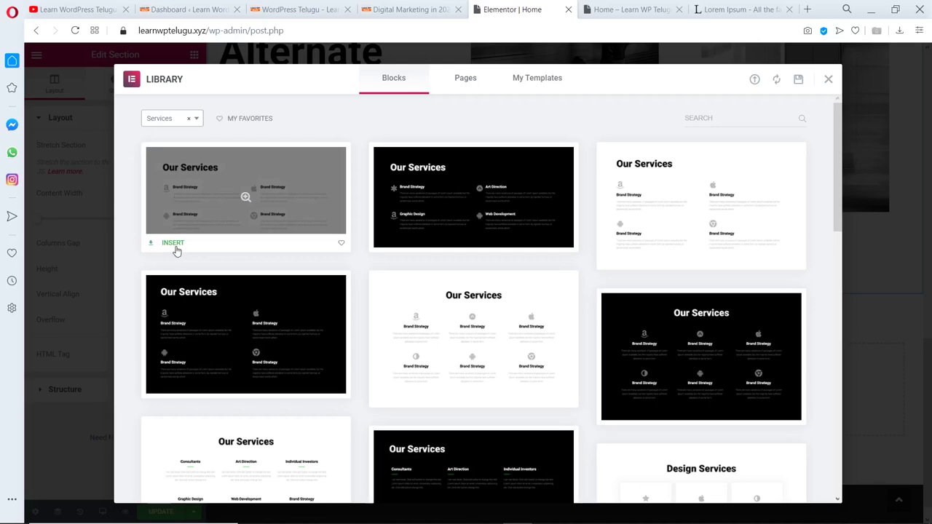
pyautogui.click(173, 243)
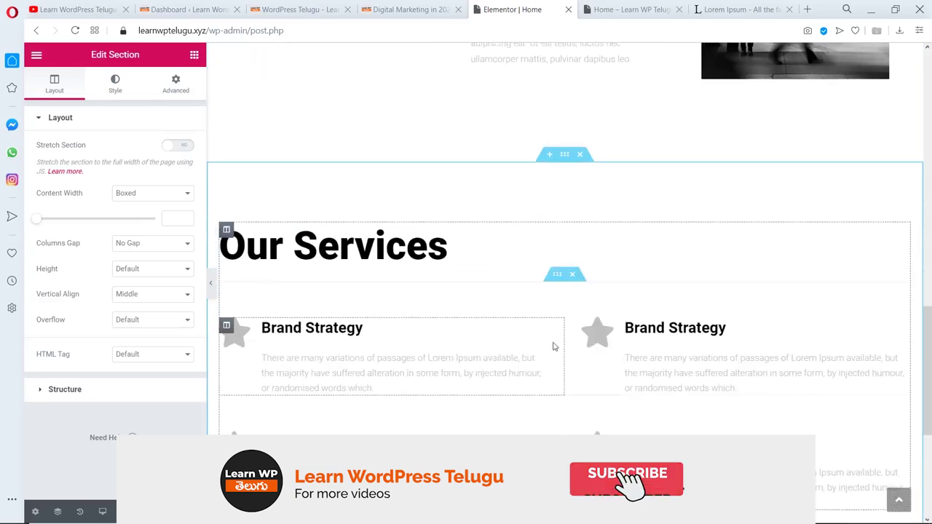
# Add the white "For All Inquiries Please Email" block with a map from the library's Contact category below the services section.
pyautogui.scroll(-4, 553, 346)
pyautogui.scroll(6, 553, 346)
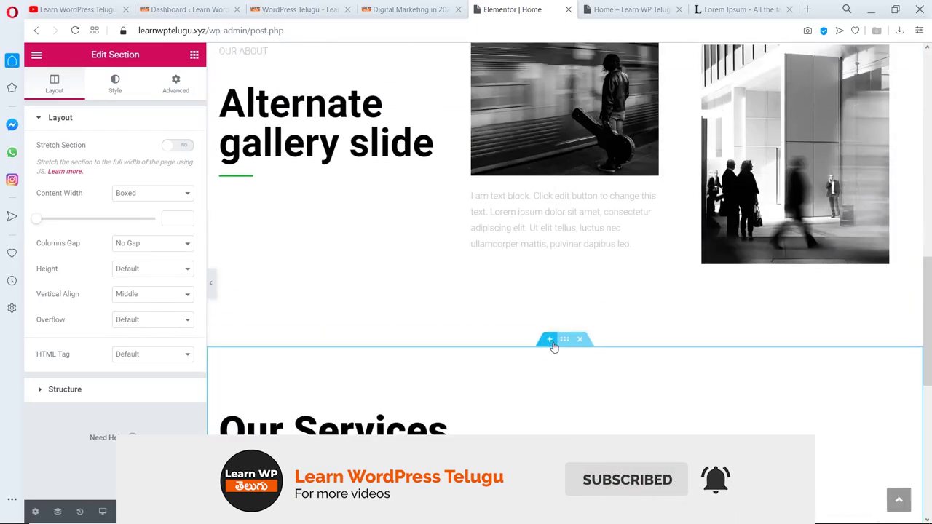
pyautogui.scroll(3, 553, 347)
pyautogui.scroll(-7, 553, 346)
pyautogui.scroll(-1, 553, 346)
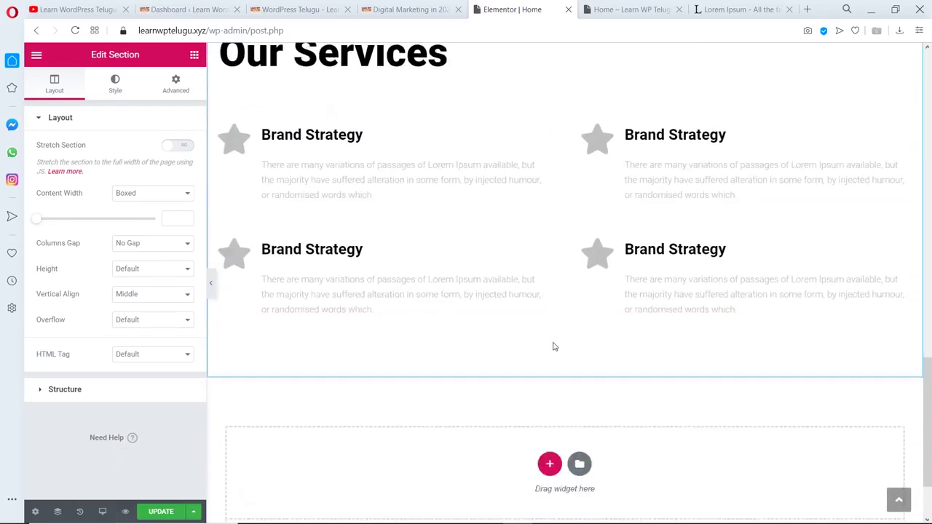
pyautogui.scroll(-2, 553, 347)
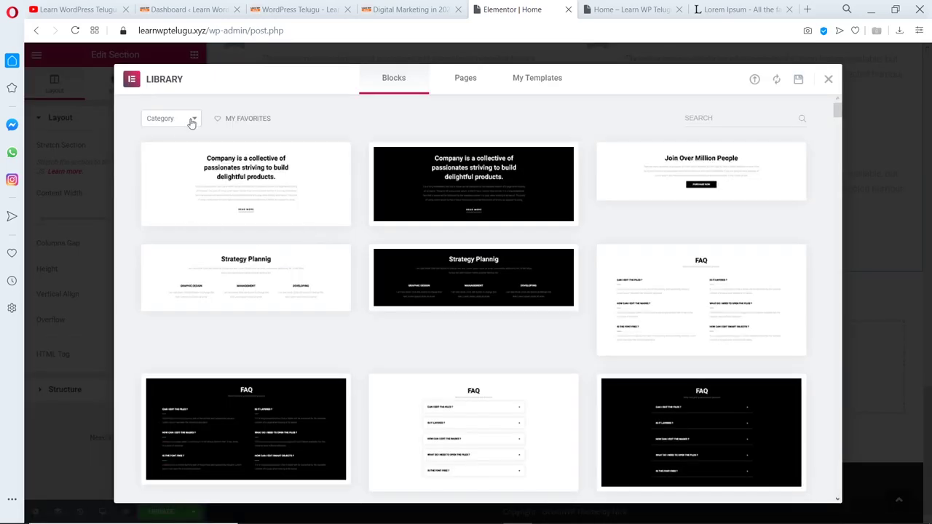
pyautogui.click(191, 120)
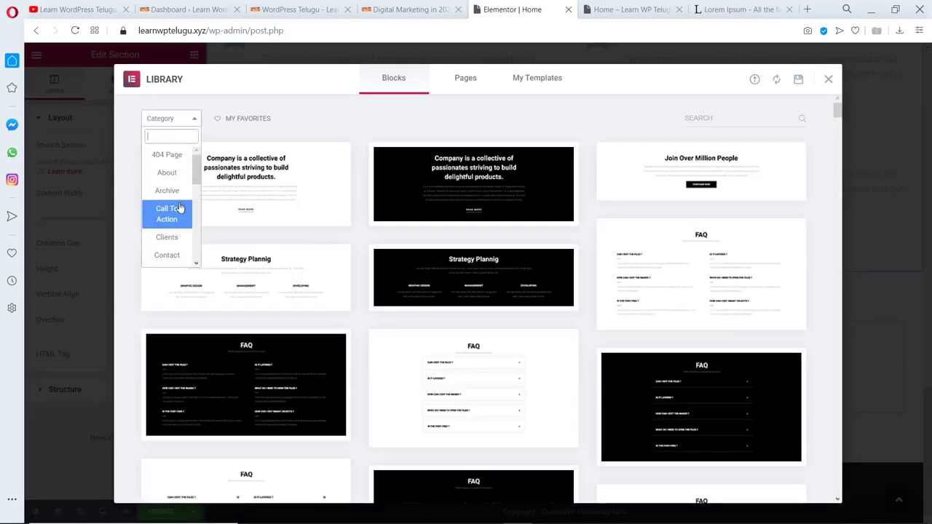
pyautogui.click(155, 258)
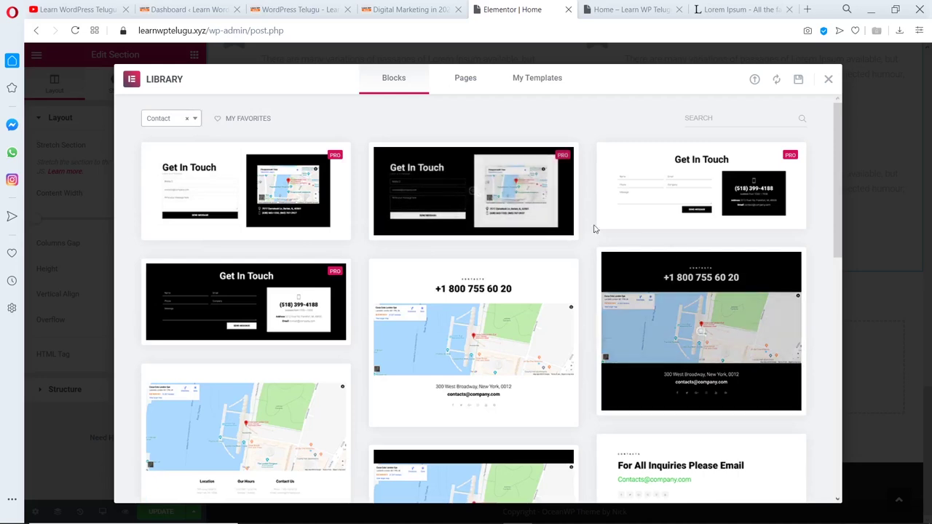
pyautogui.scroll(-3, 510, 252)
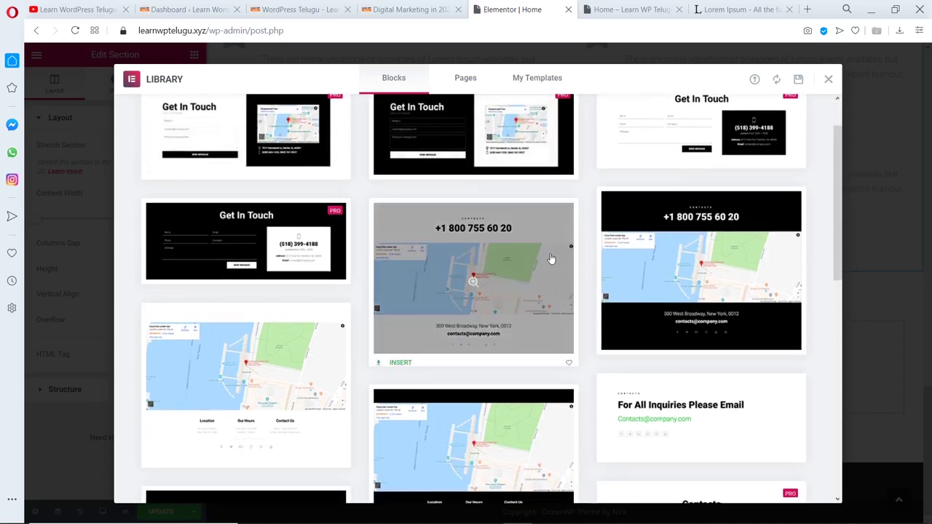
pyautogui.scroll(-1, 254, 348)
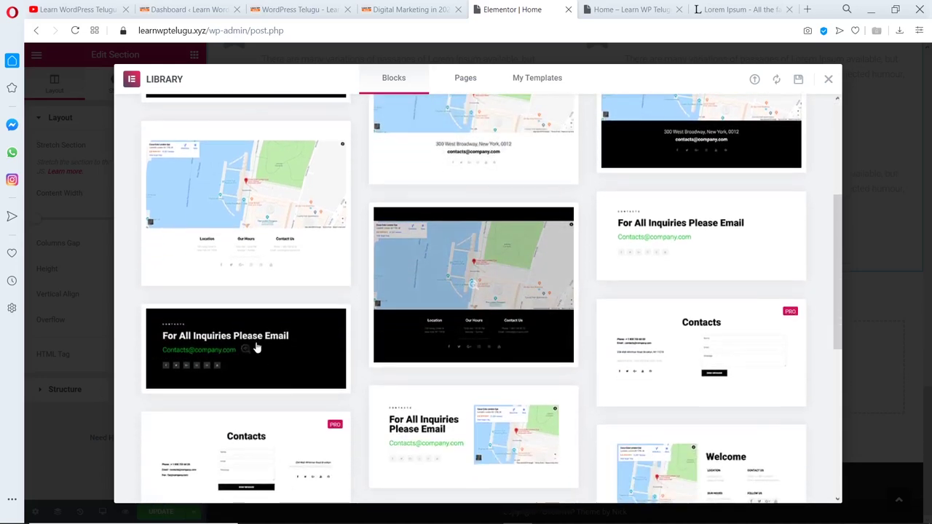
pyautogui.scroll(-1, 270, 381)
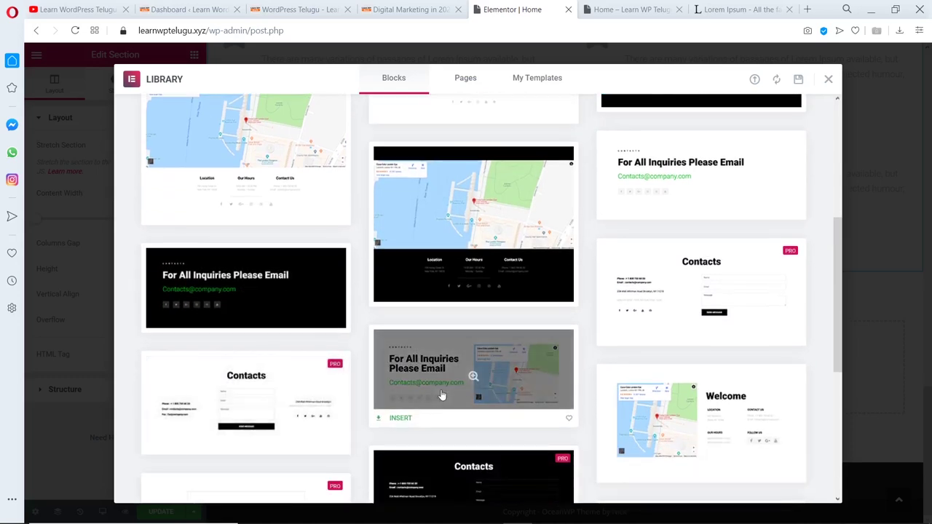
pyautogui.click(398, 419)
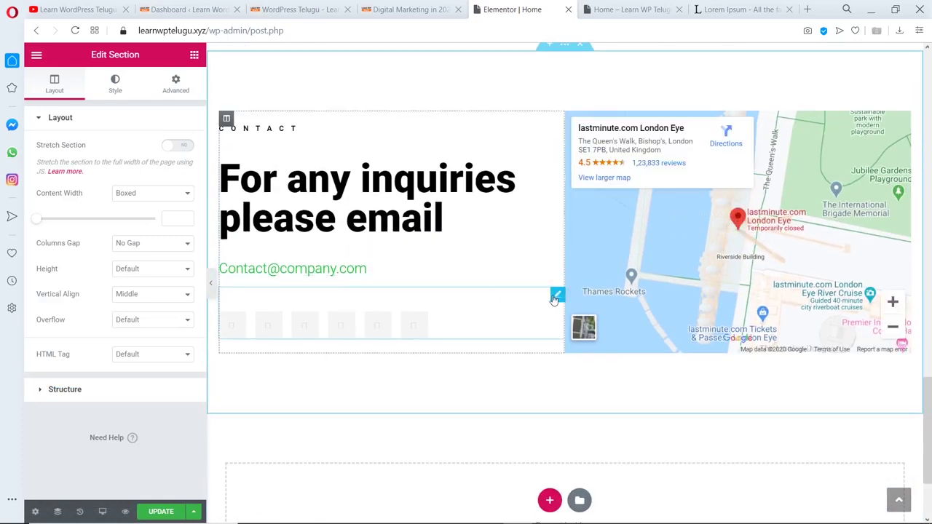
# Examine the contact section's social icons and Google Maps settings, and review the page from the end up to the hero section.
pyautogui.click(555, 295)
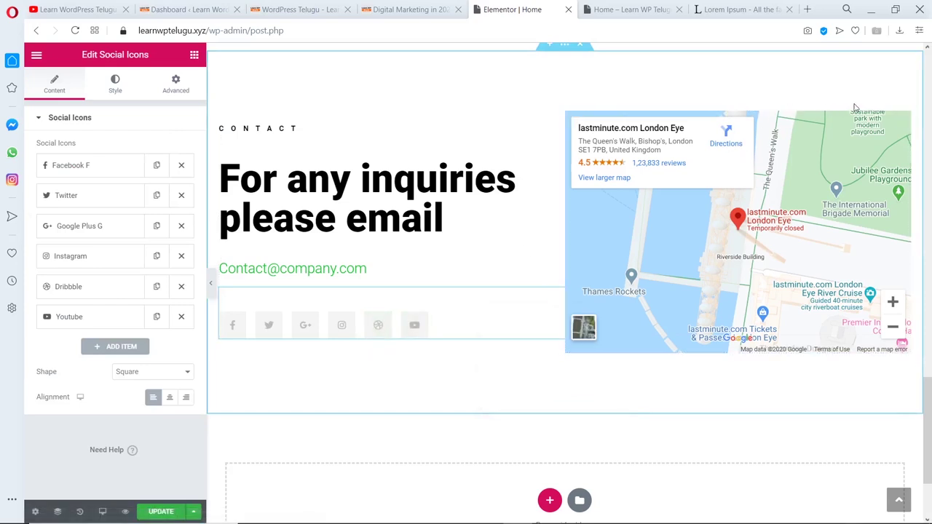
pyautogui.click(903, 119)
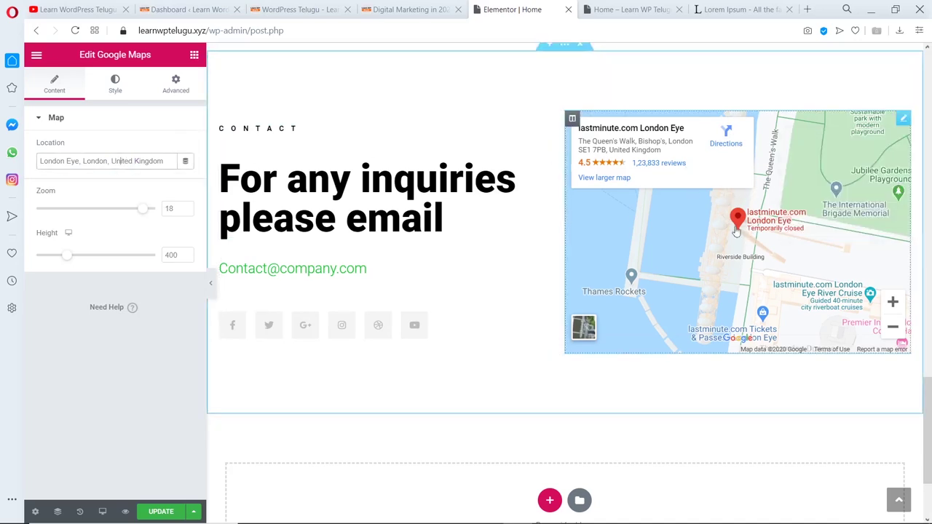
pyautogui.scroll(-2, 455, 247)
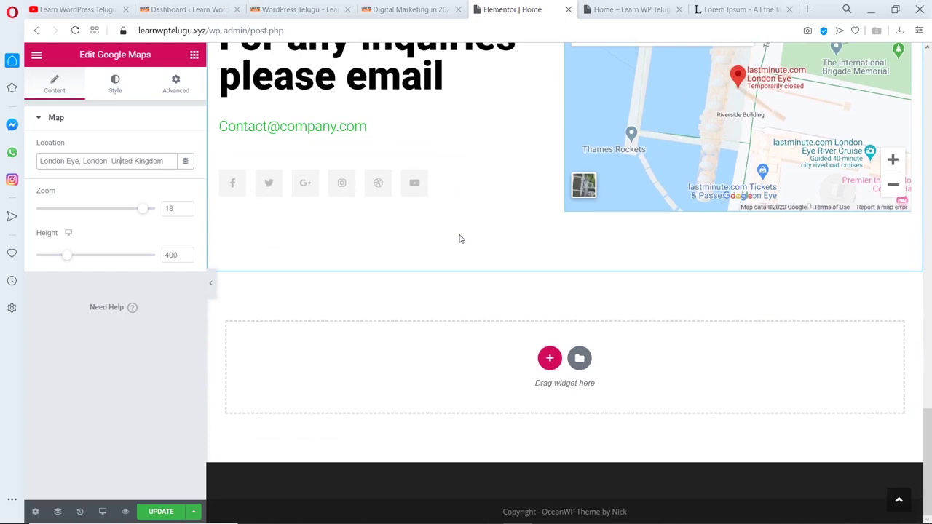
pyautogui.scroll(15, 459, 238)
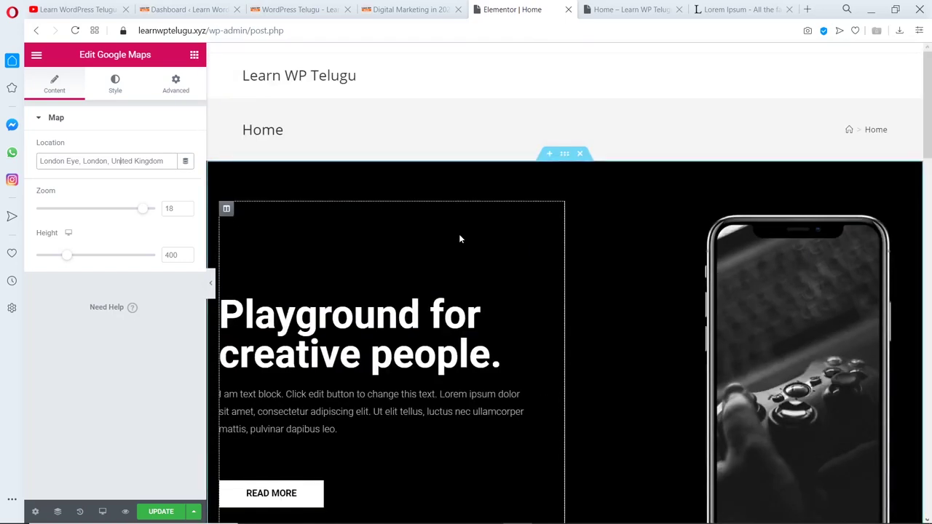